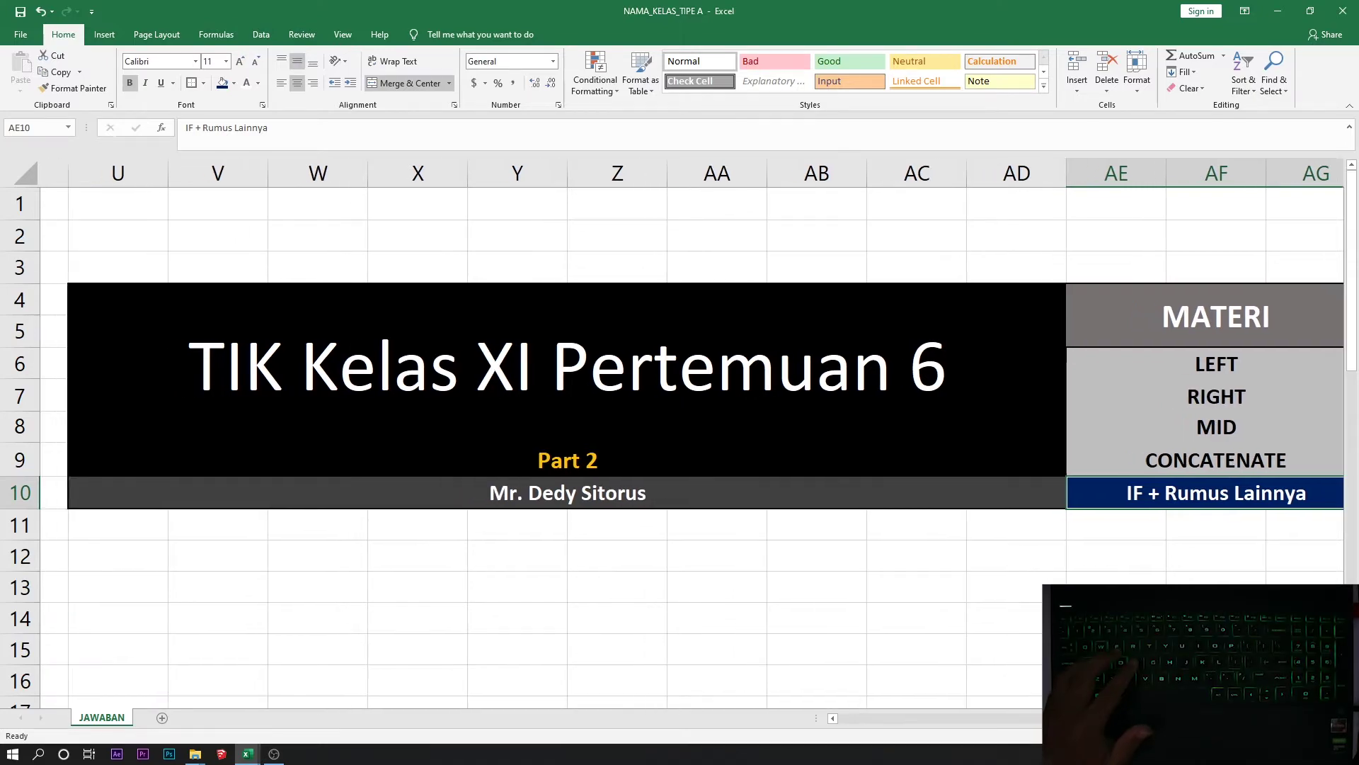
# Step: Sum the five subject scores in the first student's Total cell H3 and fill the Total column for all students
pyautogui.hscroll(-10, 846, 674)
pyautogui.keyDown('ctrl'); pyautogui.scroll(-5, 846, 675); pyautogui.keyUp('ctrl')
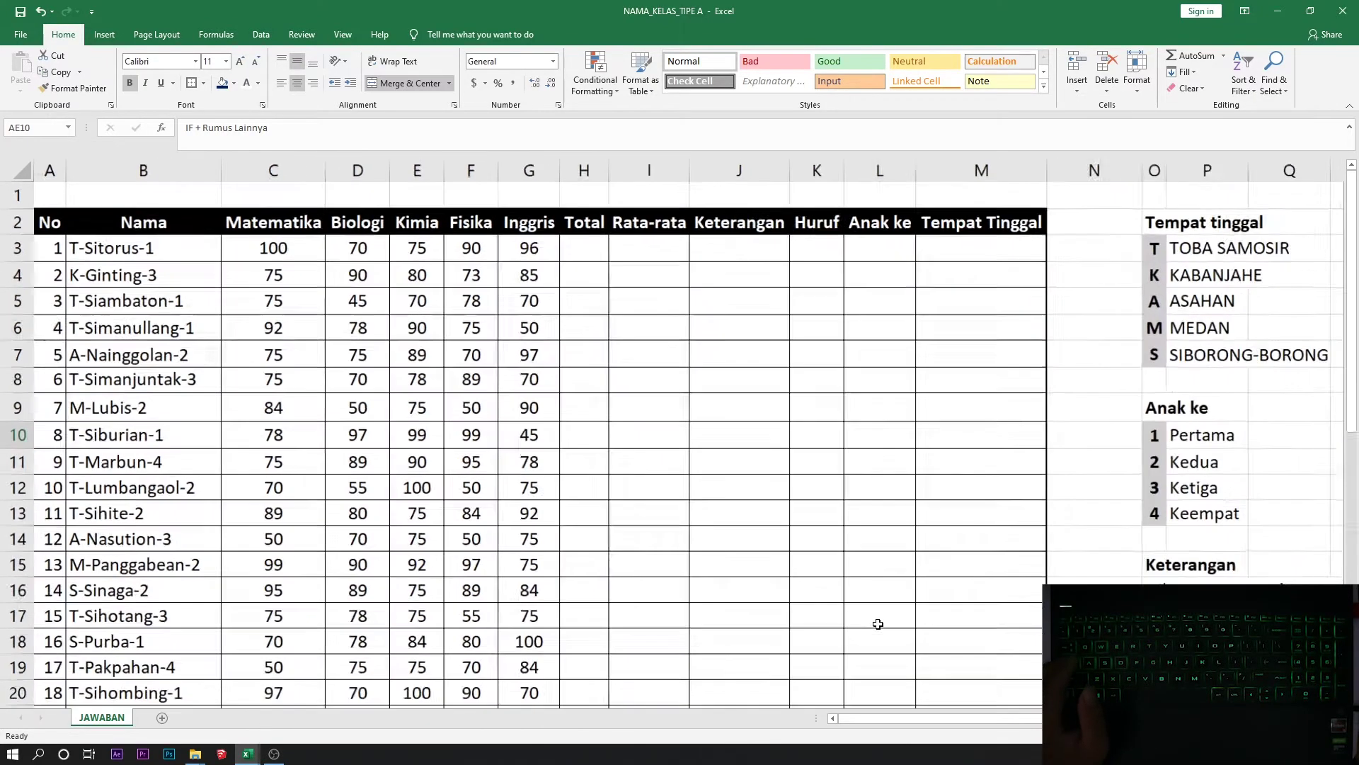
pyautogui.click(471, 277)
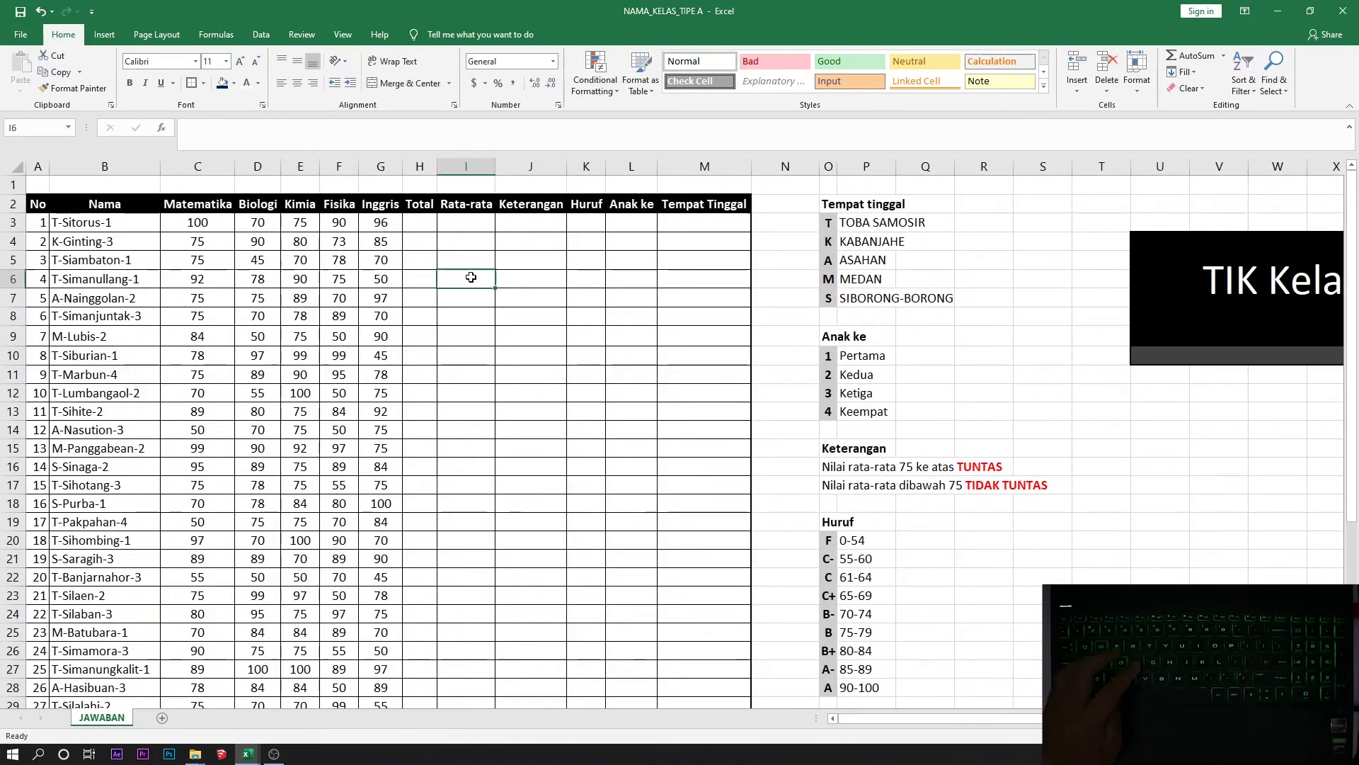
pyautogui.click(467, 221)
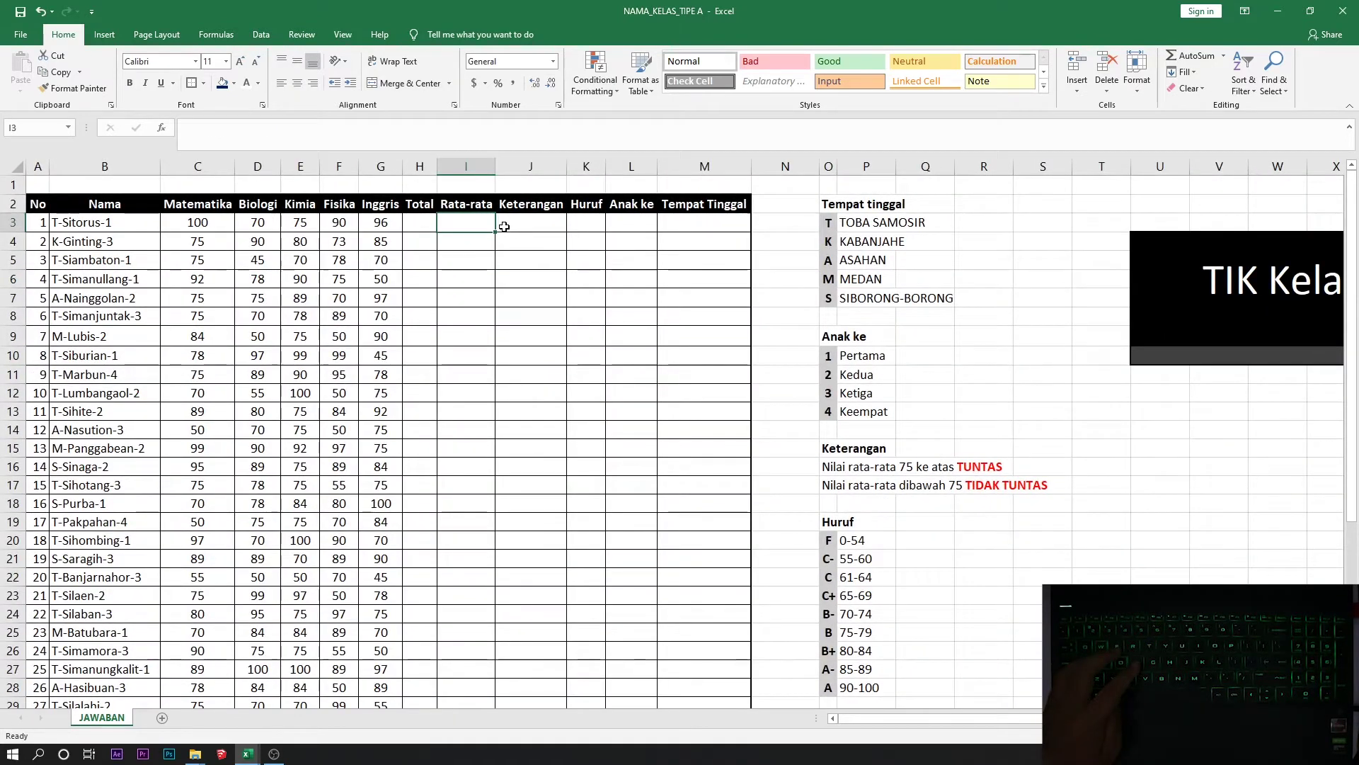
pyautogui.click(417, 224)
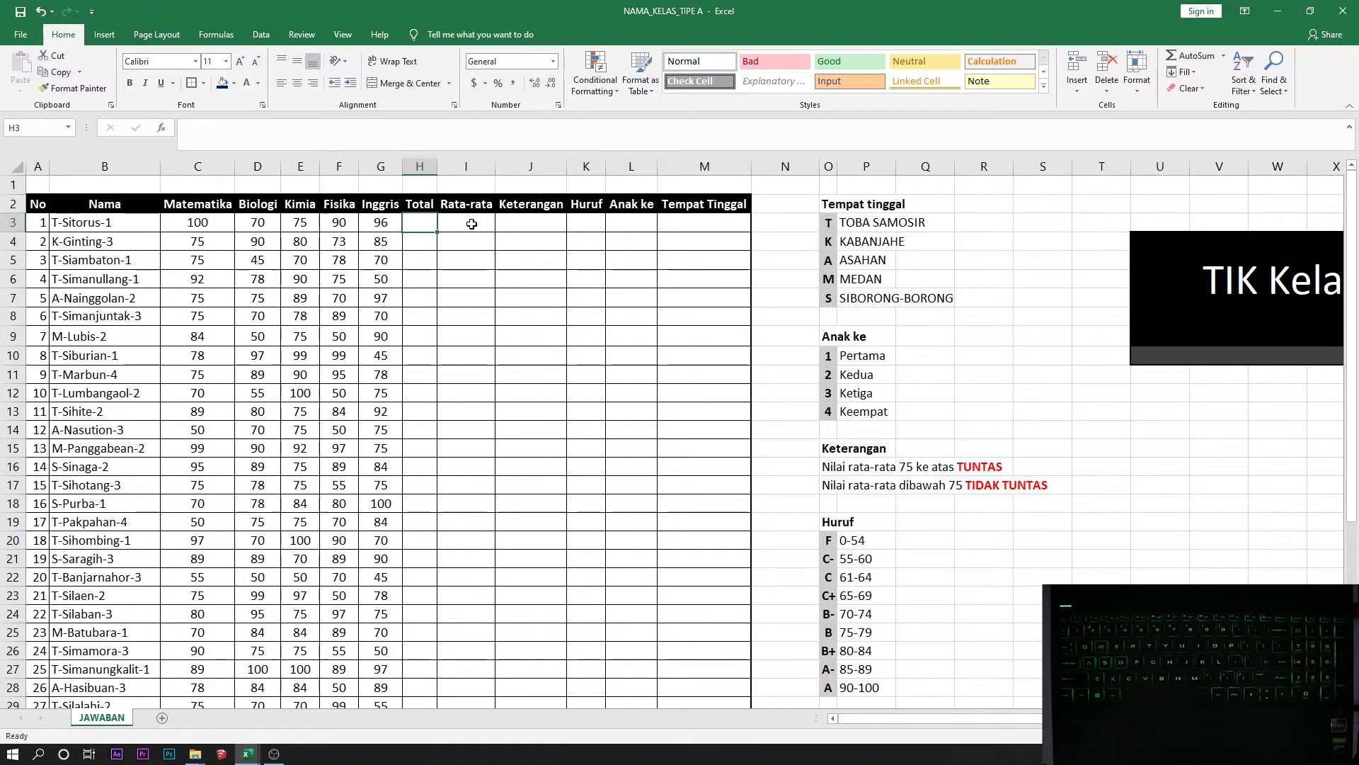
pyautogui.click(510, 218)
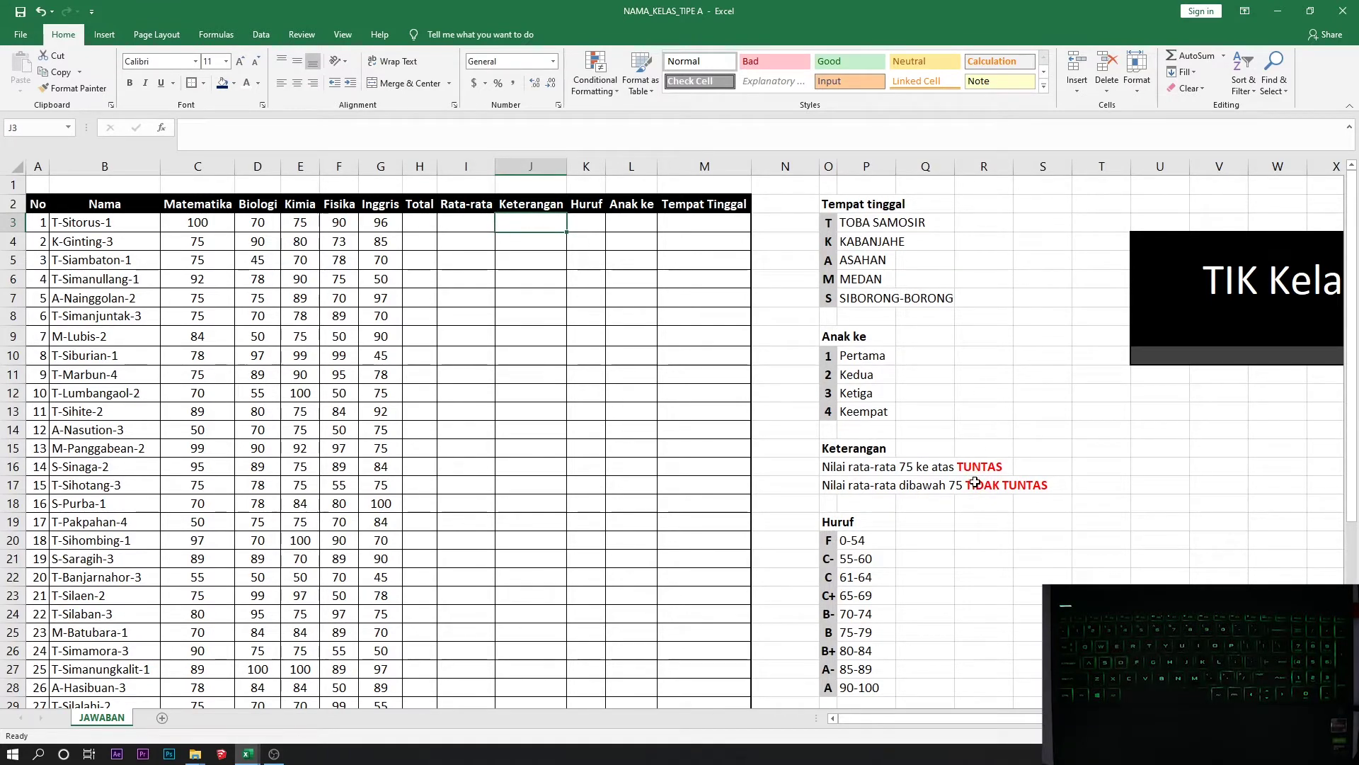
pyautogui.click(420, 222)
pyautogui.hotkey('alt', '=')
pyautogui.press('Return')
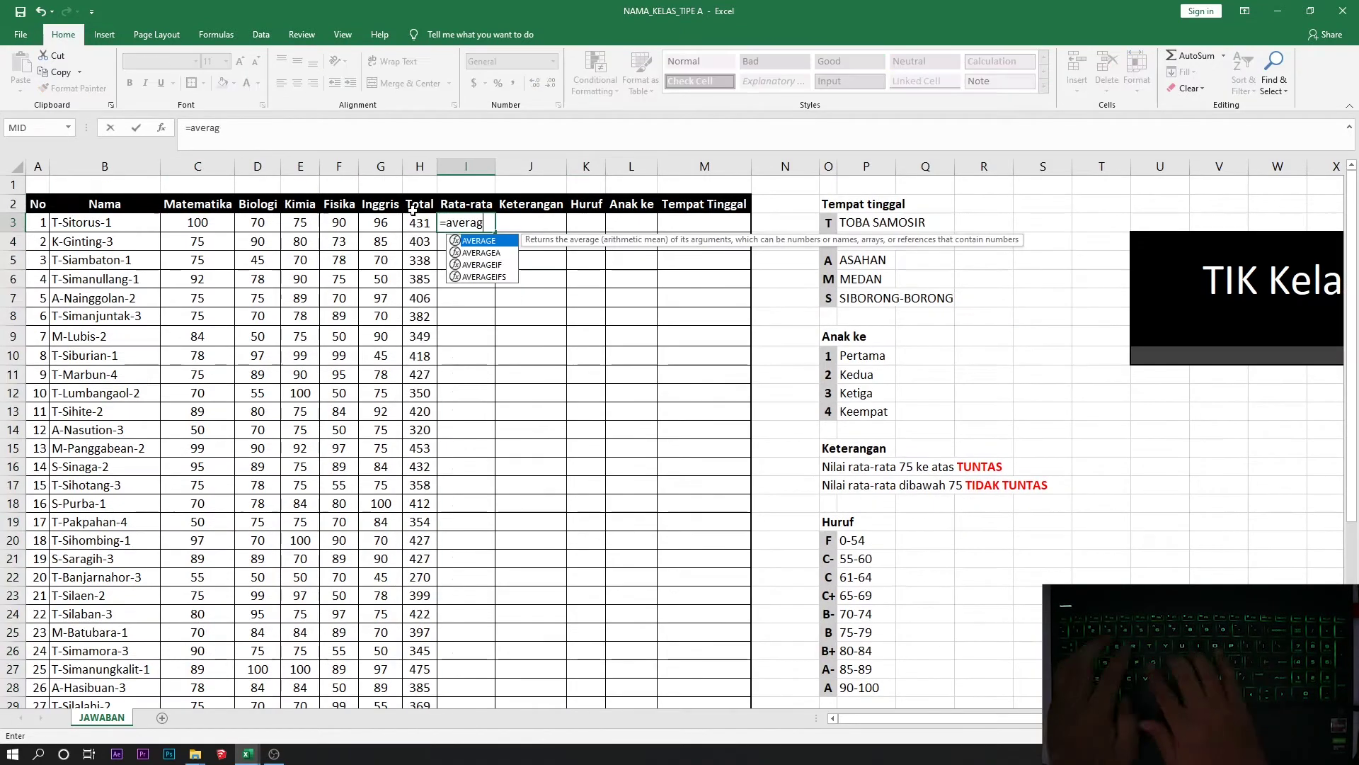
# Step: Enter =AVERAGE(C3:G3) in the Rata-rata cell I3 and fill it down for all students
pyautogui.write('GE(C3:G3)')
pyautogui.press('Return')
pyautogui.doubleClick(495, 231)
# Step: Insert an IF function in the Keterangan cell J3 with the logical test I3>=75
pyautogui.click(531, 222)
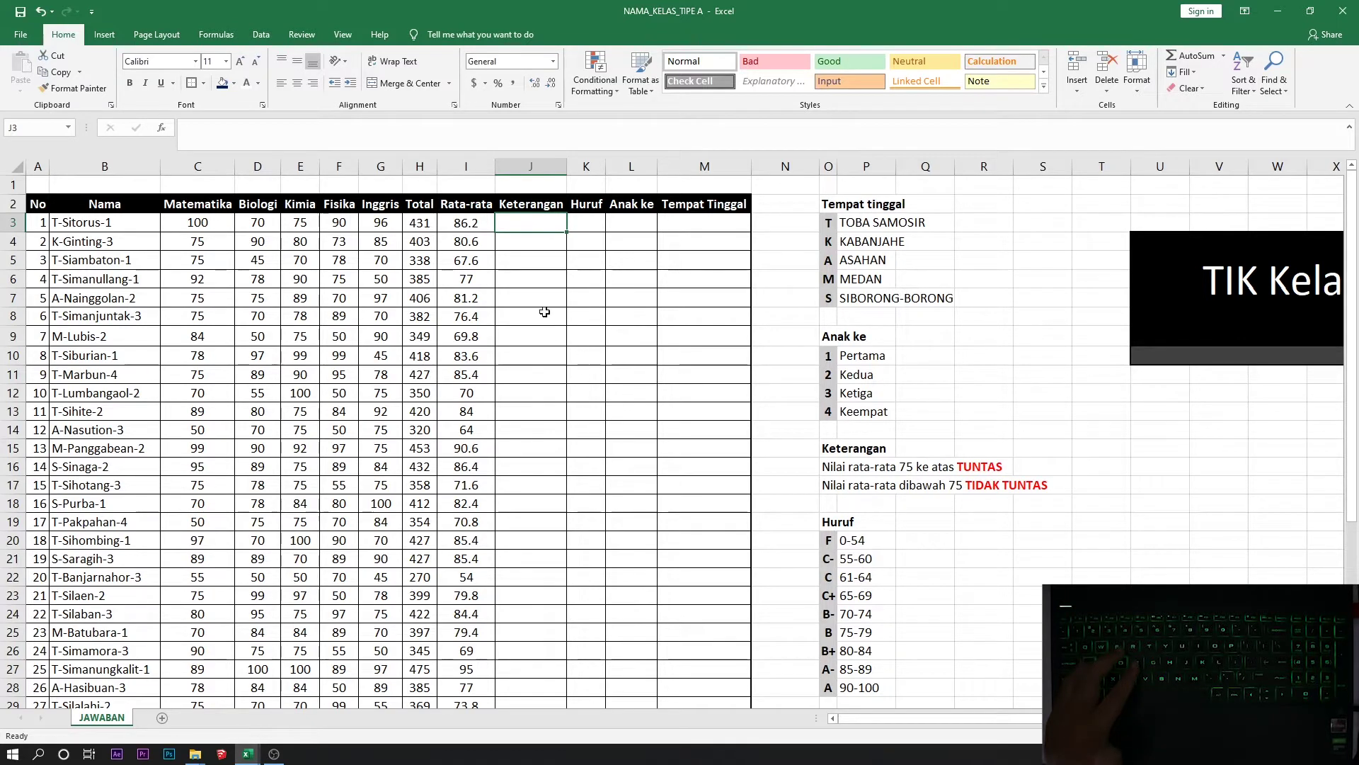
pyautogui.click(165, 129)
pyautogui.moveTo(676, 98); pyautogui.dragTo(831, 272)
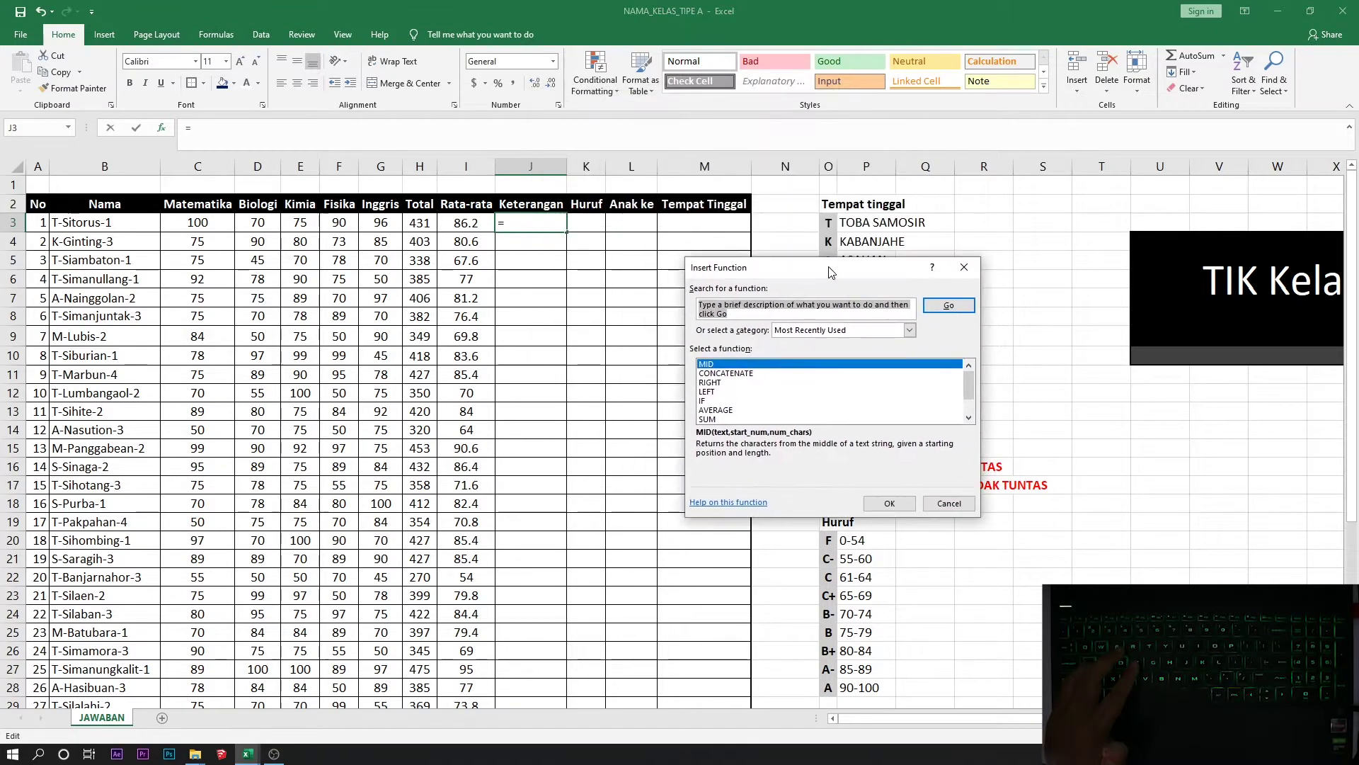
pyautogui.click(708, 400)
pyautogui.click(889, 503)
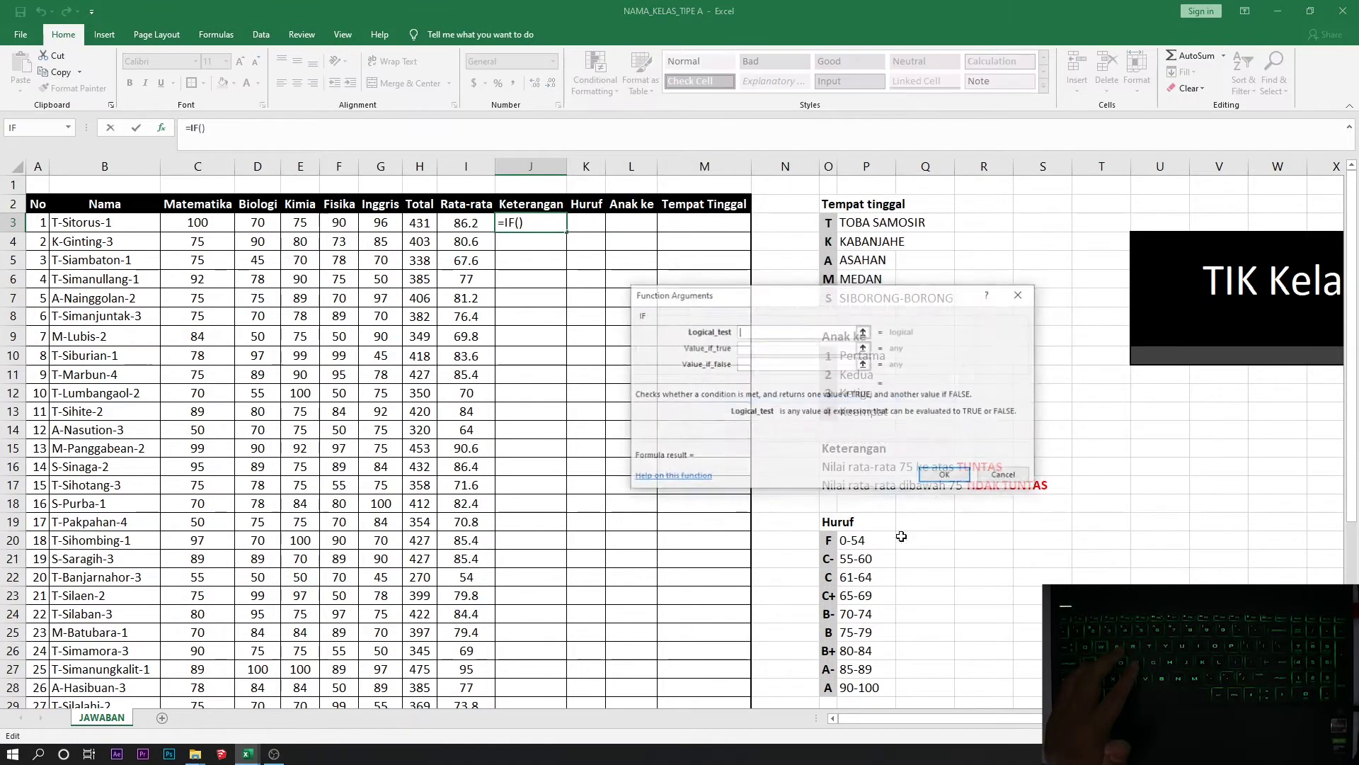
pyautogui.moveTo(852, 300); pyautogui.dragTo(829, 475)
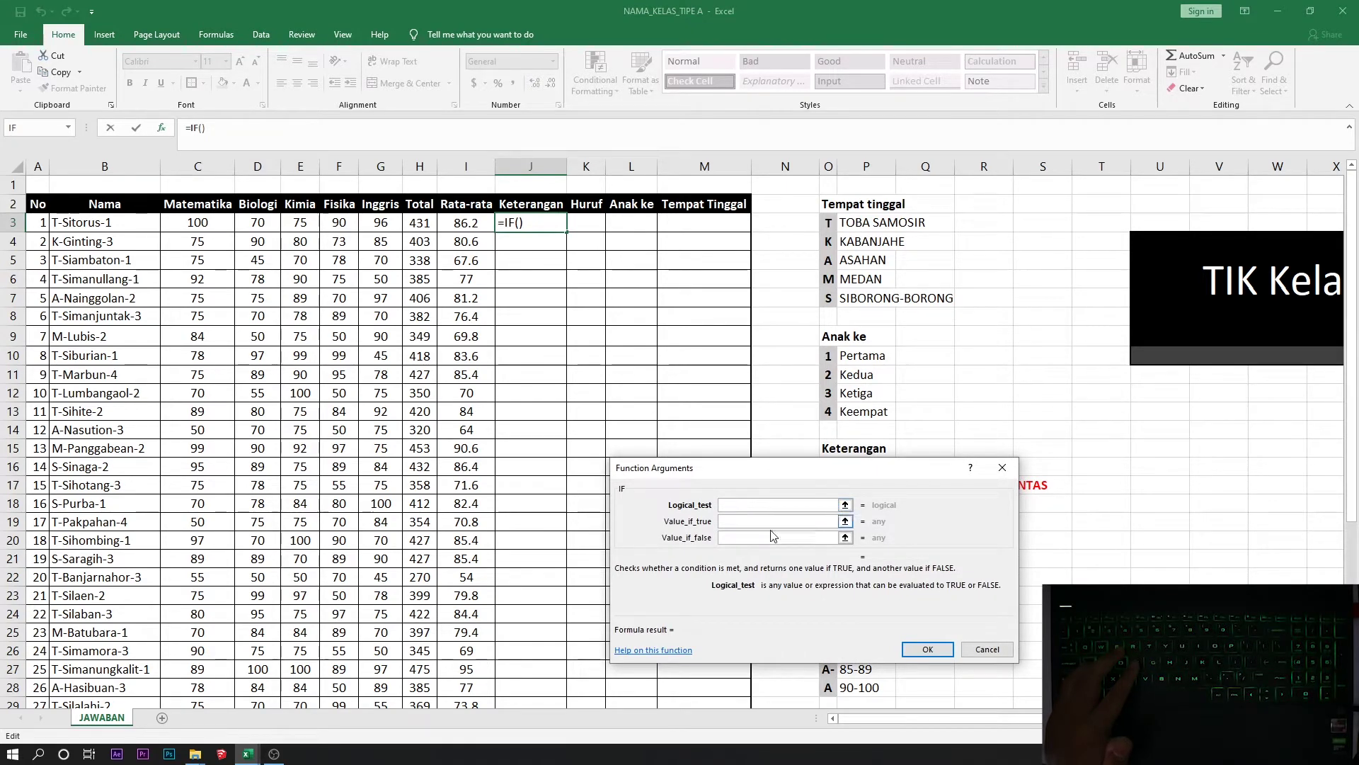
pyautogui.moveTo(854, 470); pyautogui.dragTo(778, 556)
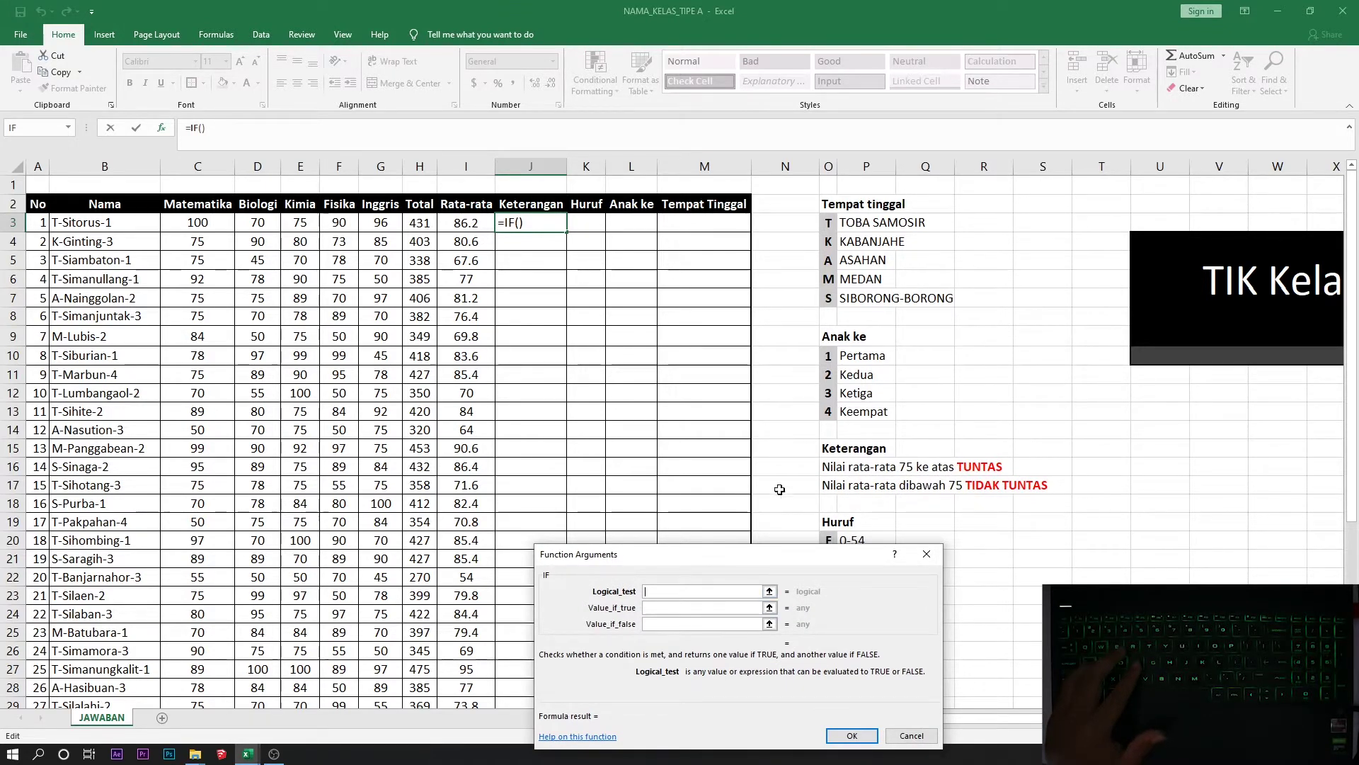
pyautogui.click(481, 225)
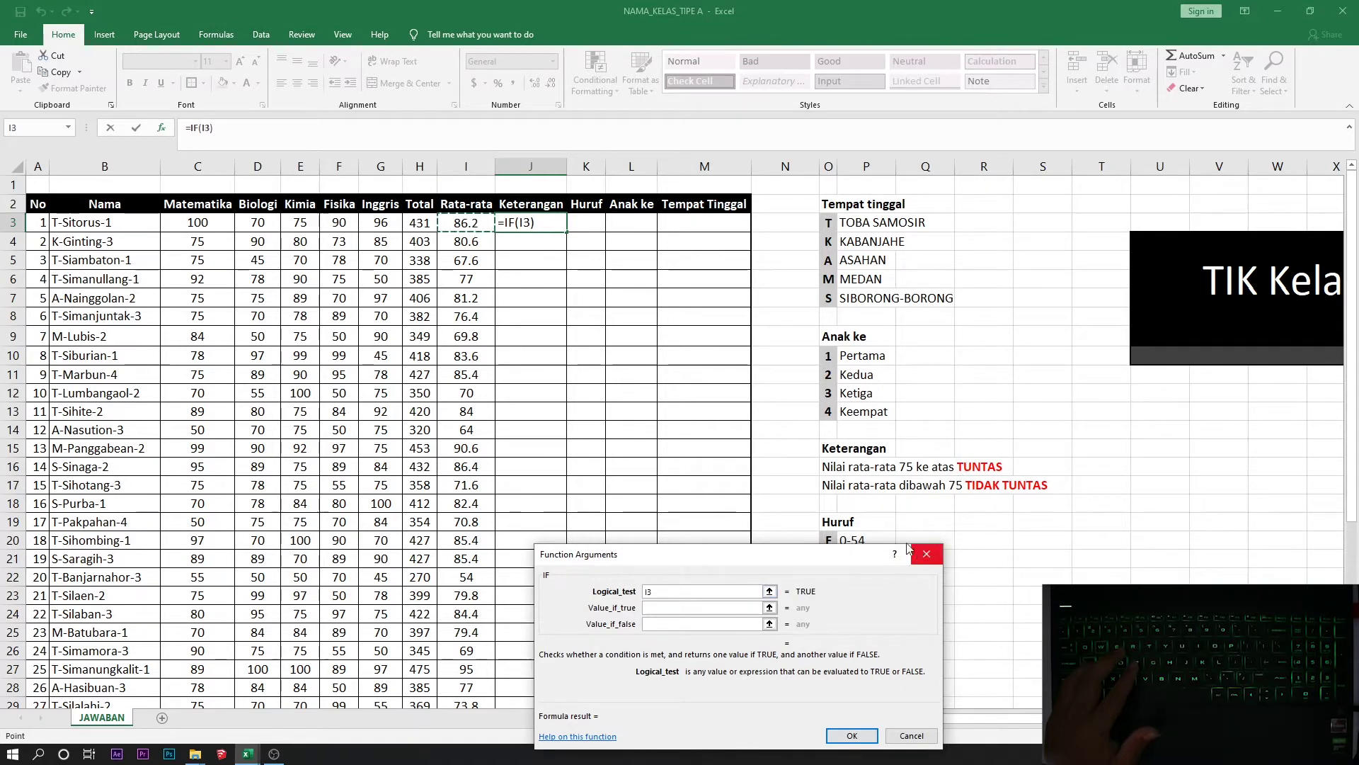
pyautogui.write('>')
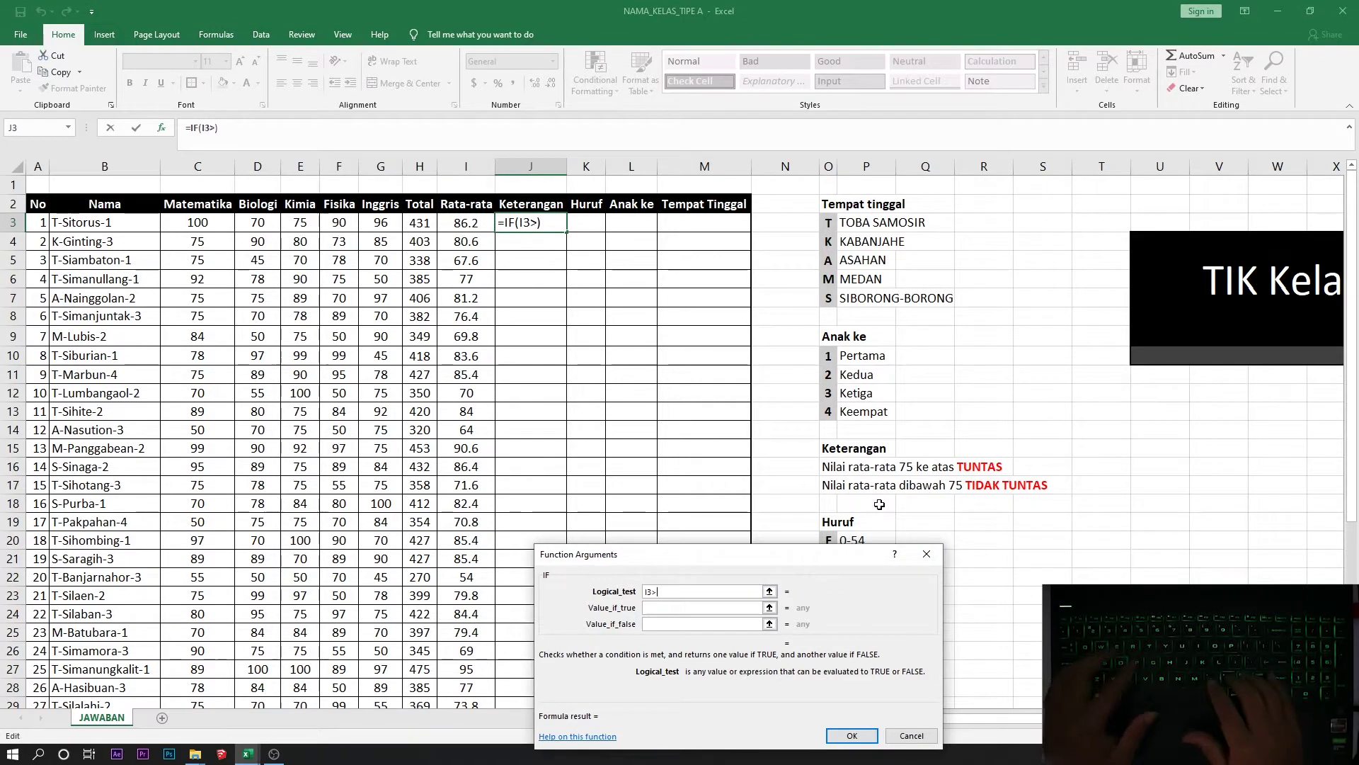
pyautogui.write('=')
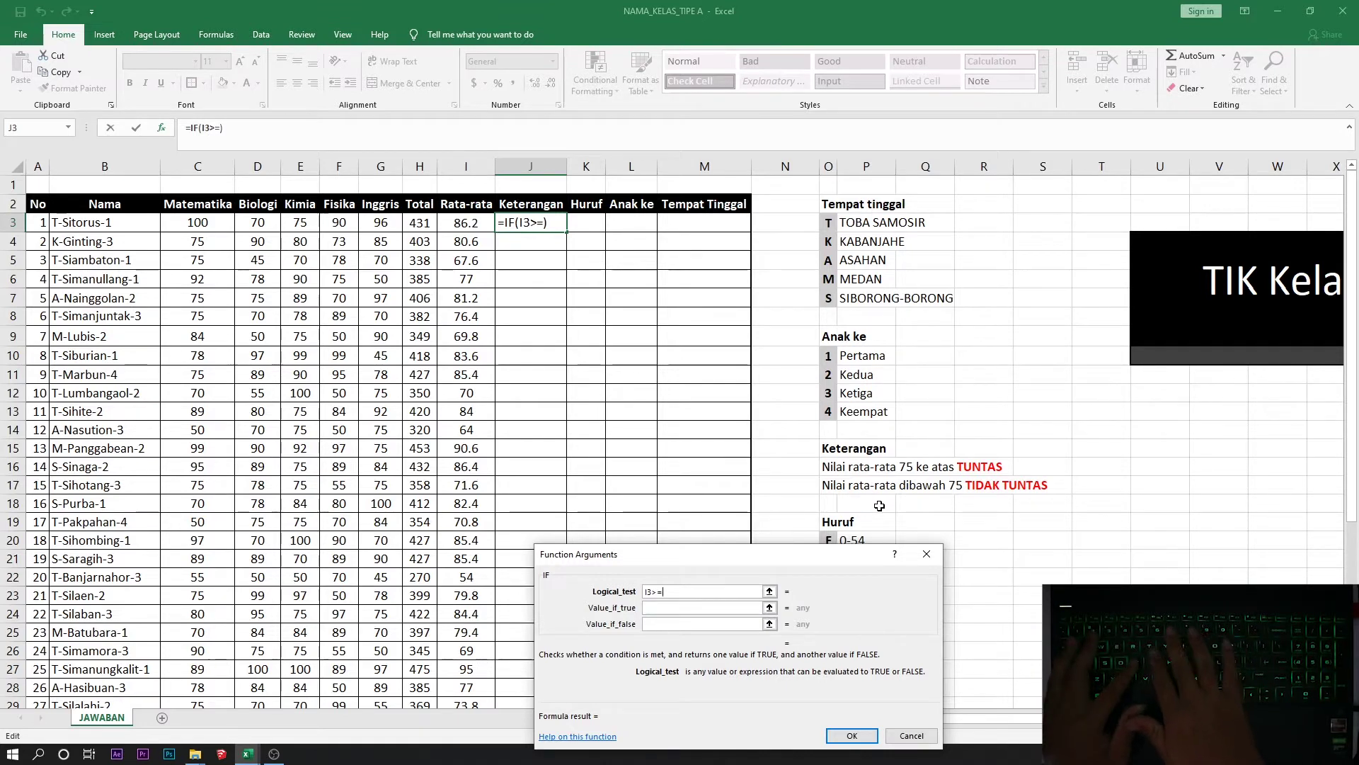
pyautogui.write('75')
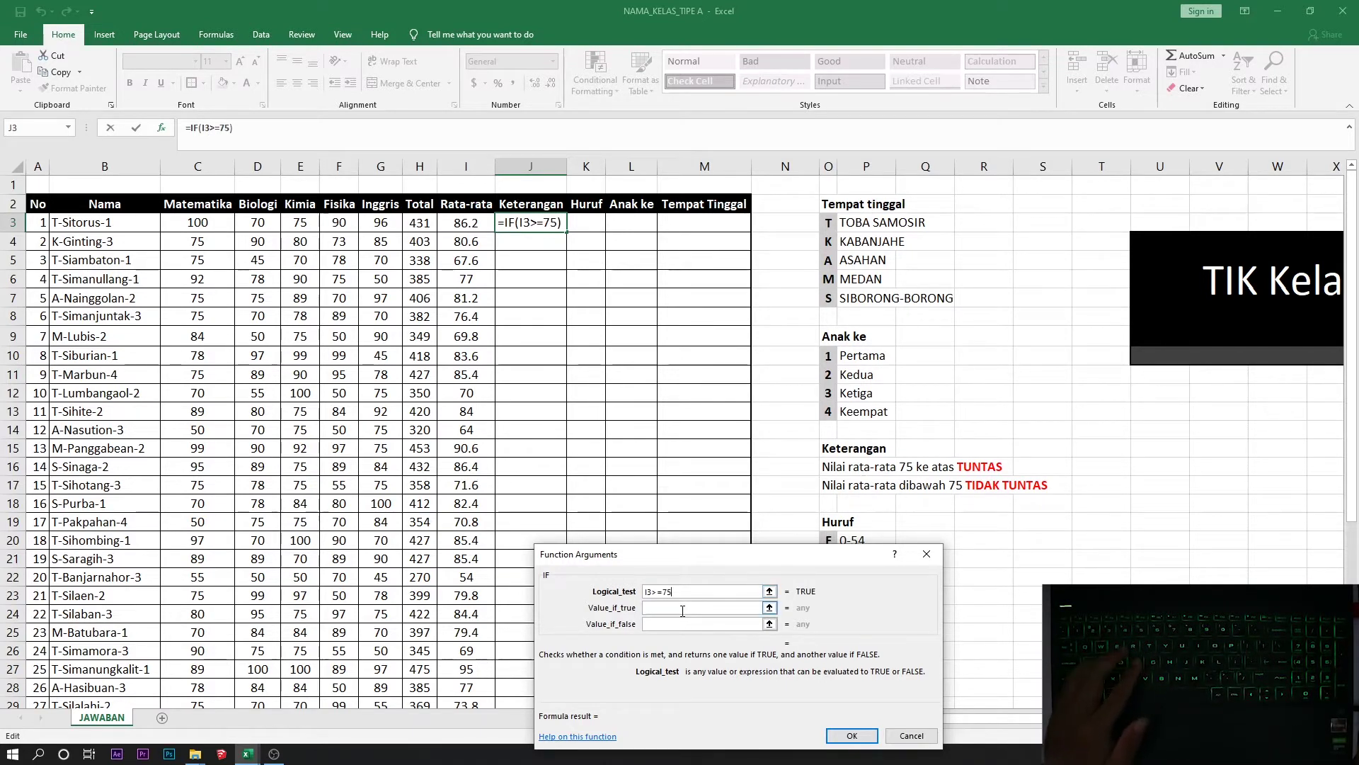
# Step: Complete J3's IF function so it returns TUNTAS when true and TIDAK TUNTAS when false
pyautogui.click(682, 610)
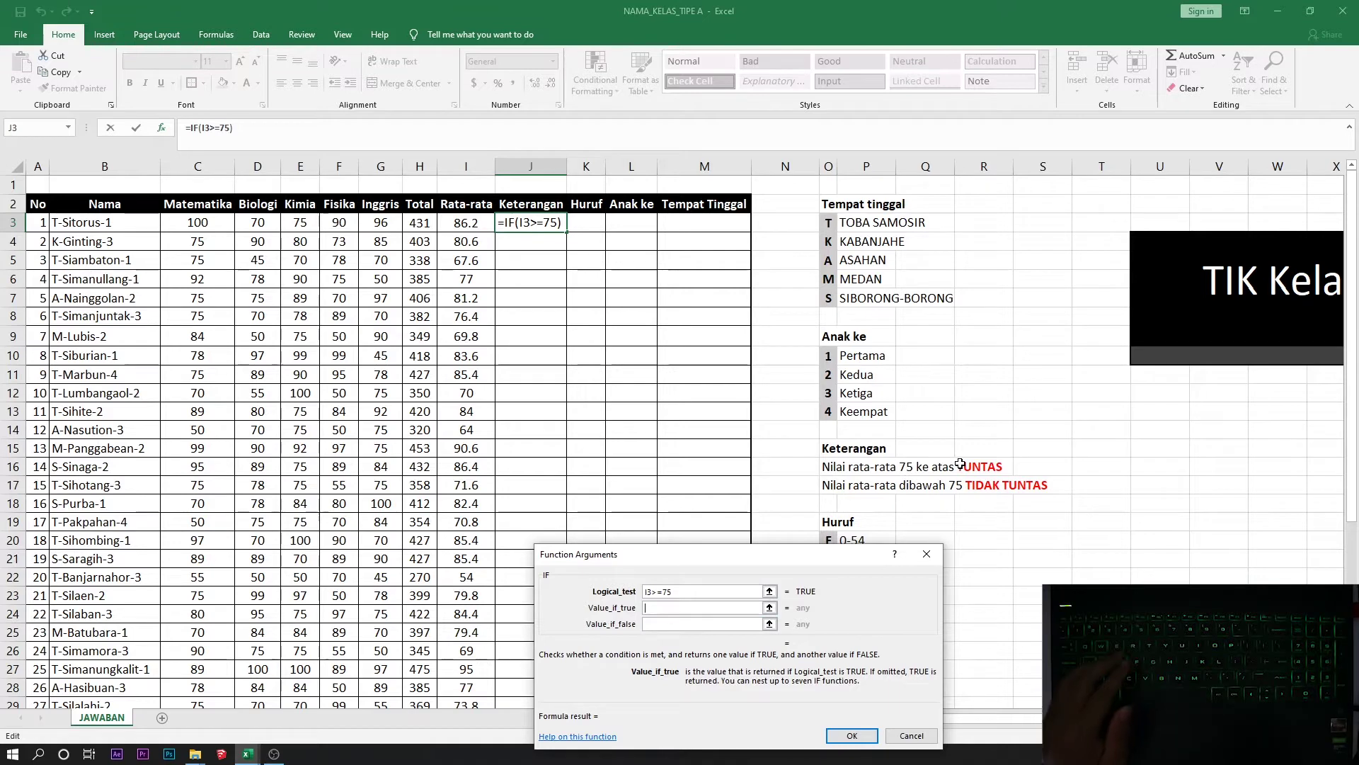
pyautogui.write('TUNTAD')
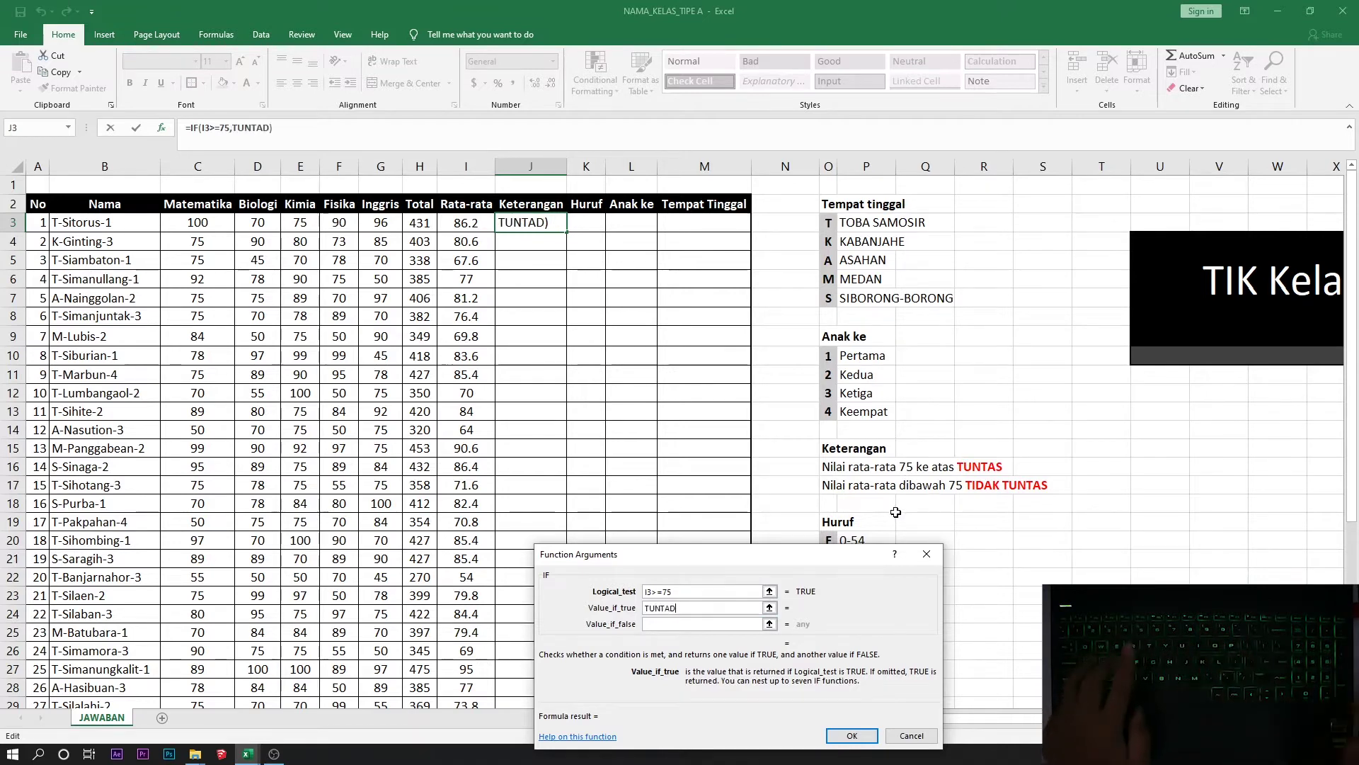
pyautogui.press('BackSpace')
pyautogui.write('S')
pyautogui.press('Tab')
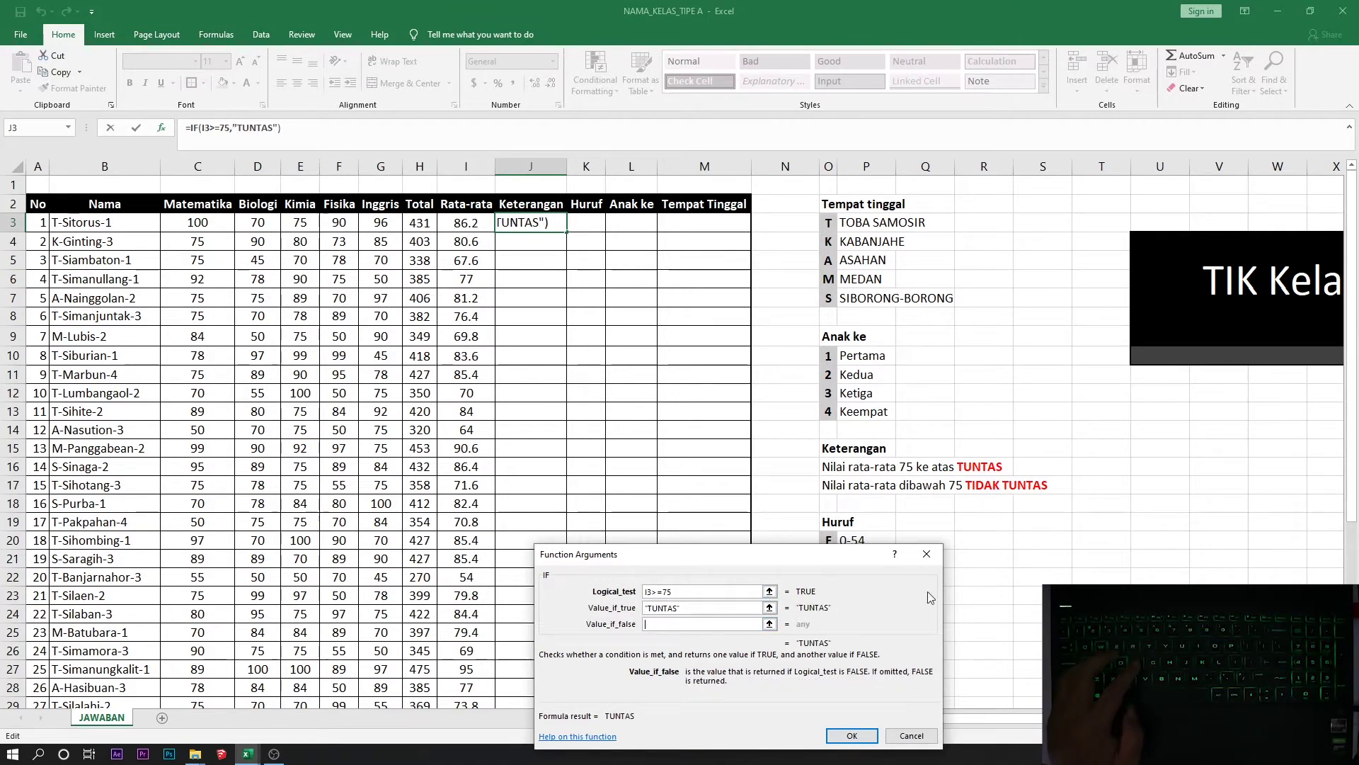
pyautogui.write('TIDAK TUNTAS')
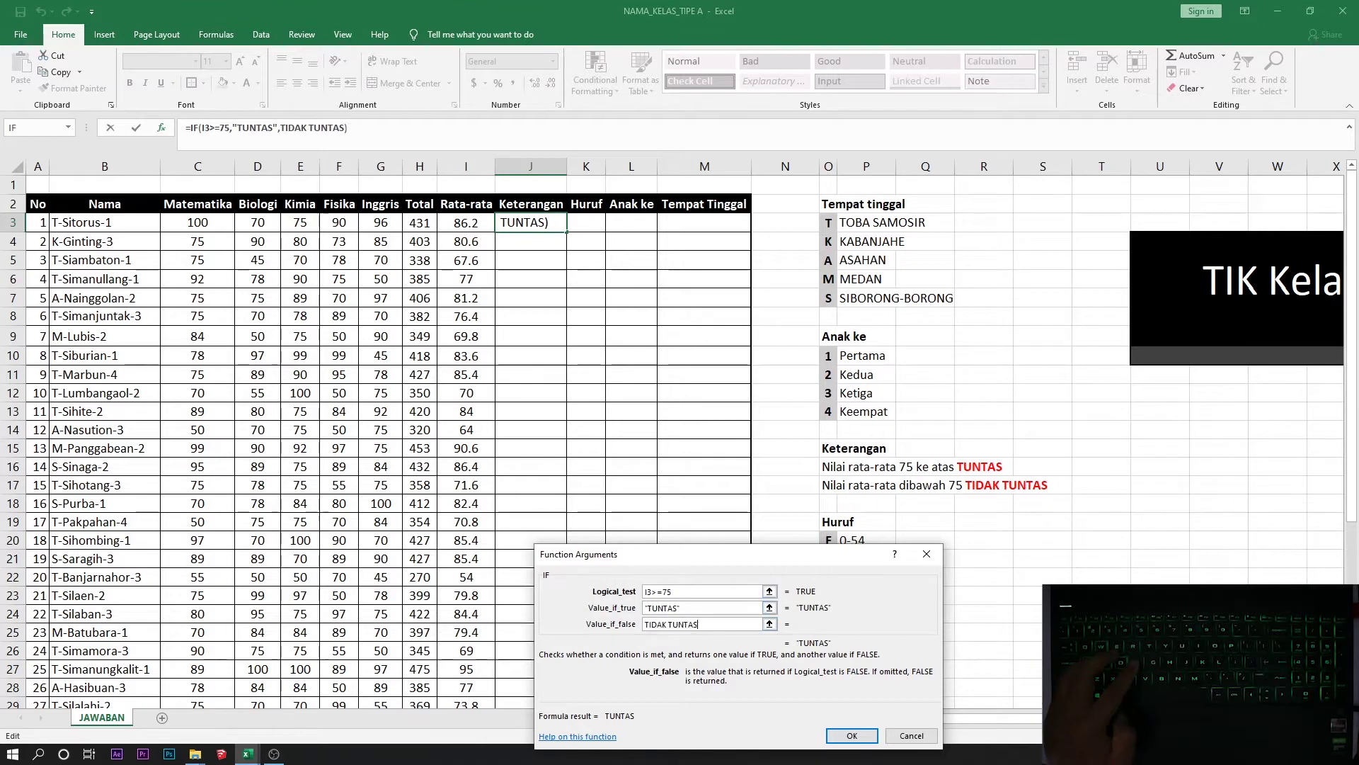
pyautogui.click(851, 735)
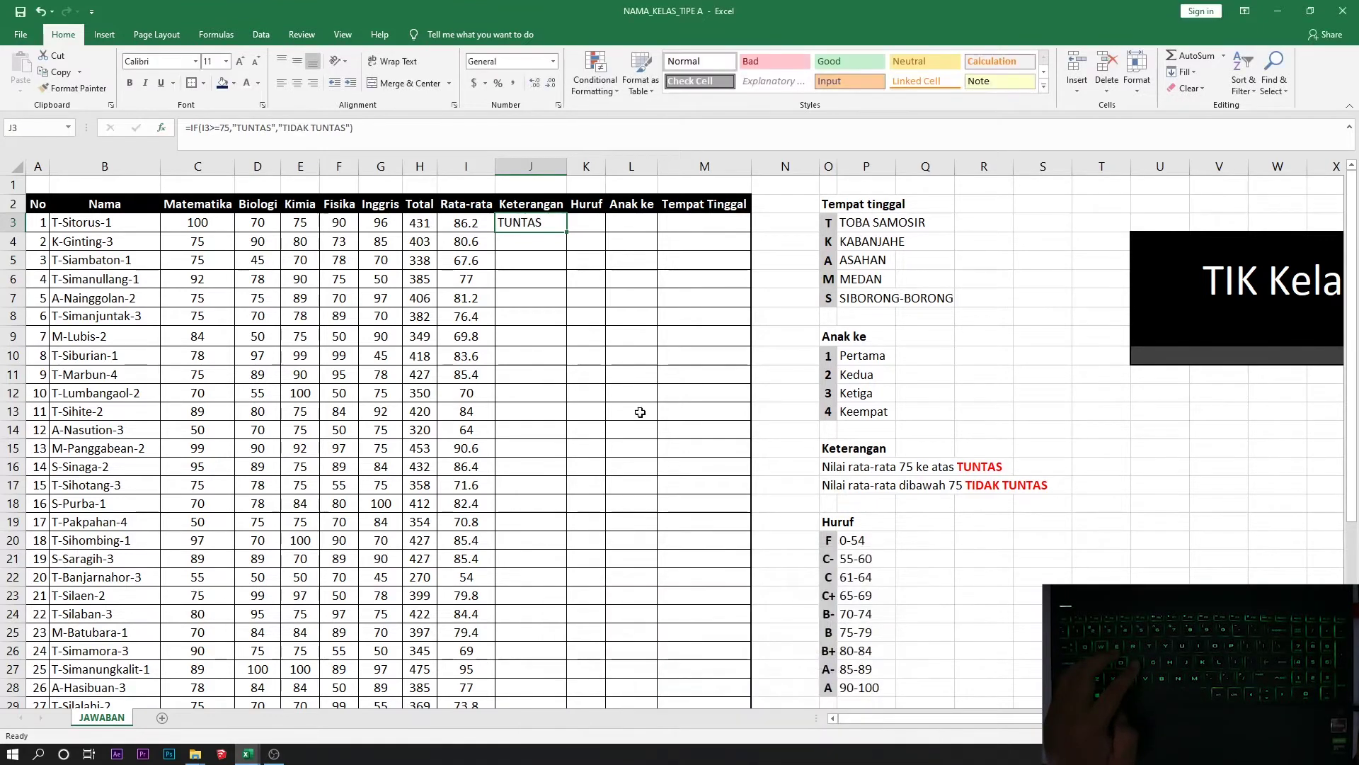
# Step: Fill the Keterangan formula down for all students and autofit the column's width to its text
pyautogui.doubleClick(566, 232)
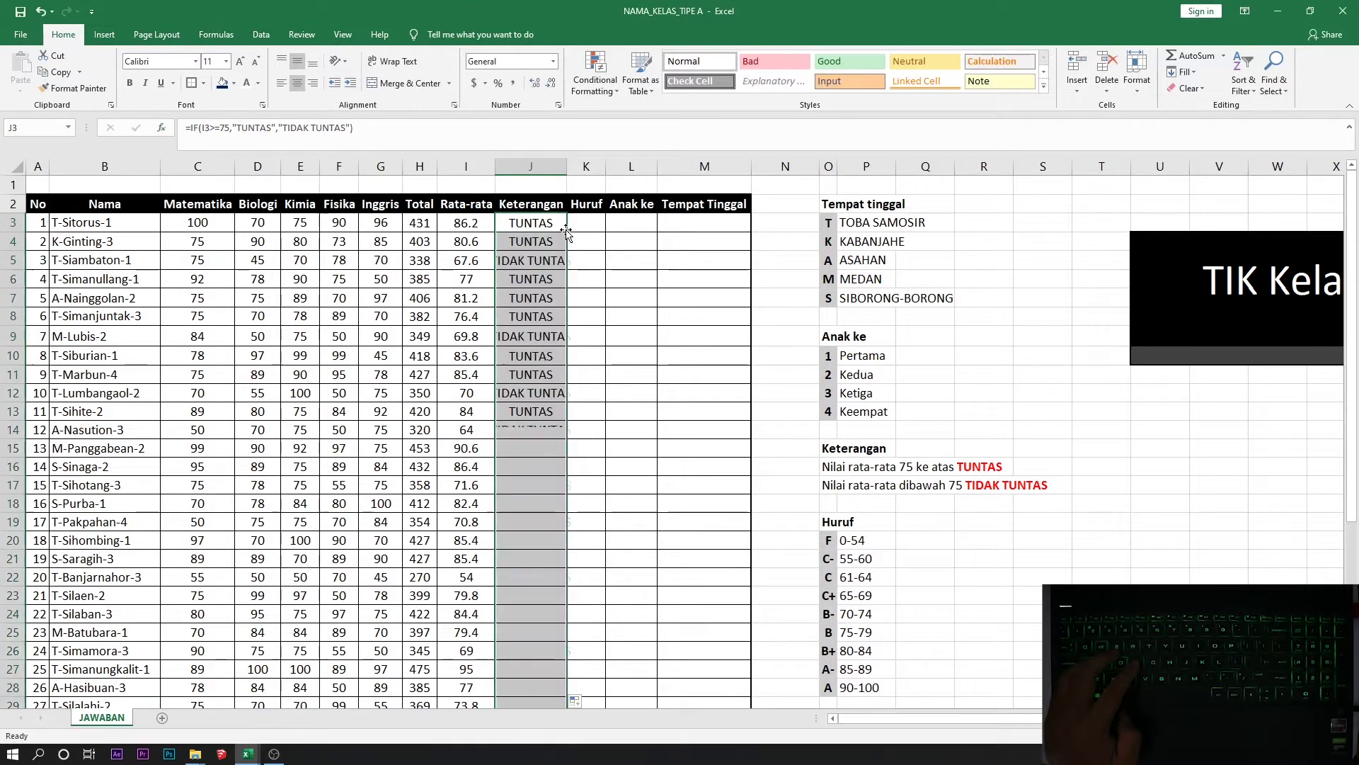
pyautogui.scroll(-3, 567, 425)
pyautogui.scroll(3, 566, 425)
pyautogui.doubleClick(566, 166)
pyautogui.click(539, 259)
# Step: Insert an IF function in the Huruf cell K3 that returns F when I3<=54
pyautogui.click(608, 222)
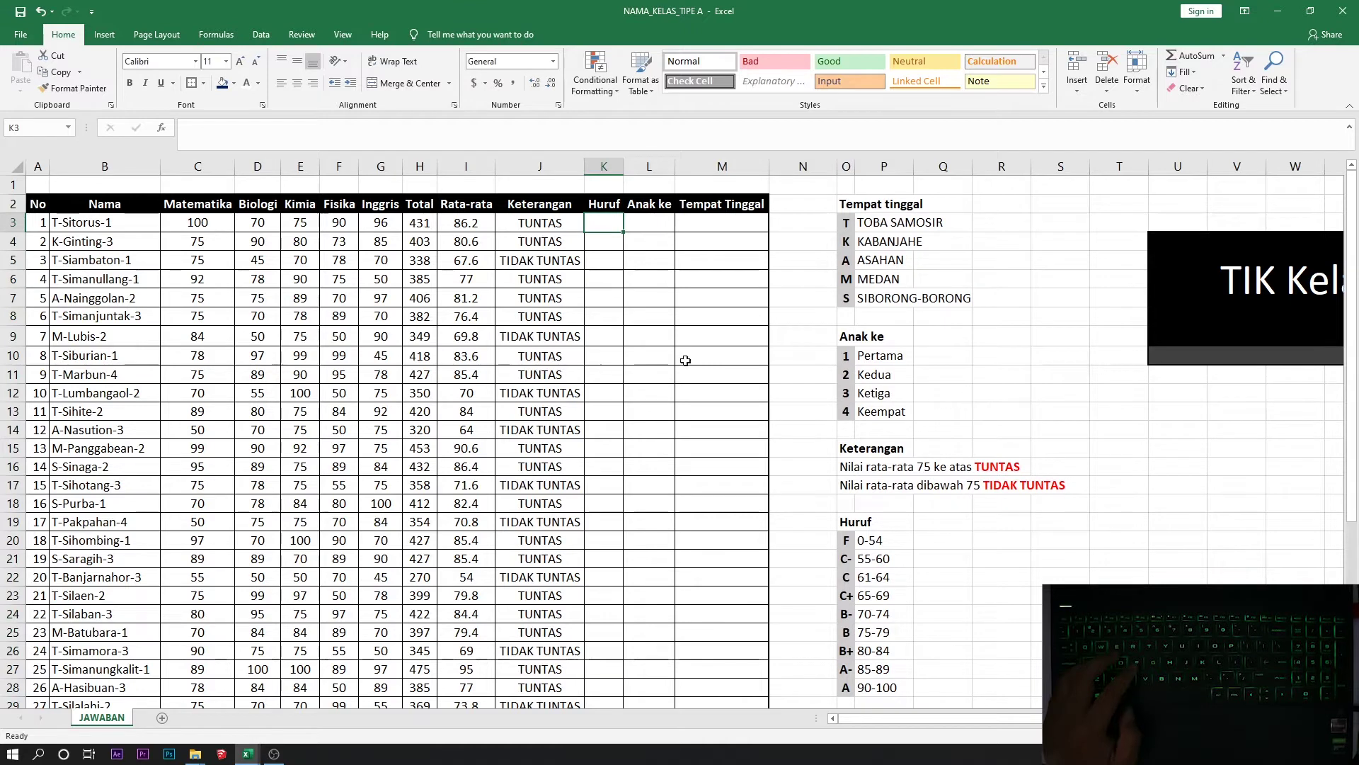
pyautogui.hotkey('shift', 'F3')
pyautogui.click(795, 725)
pyautogui.moveTo(755, 611); pyautogui.dragTo(516, 528)
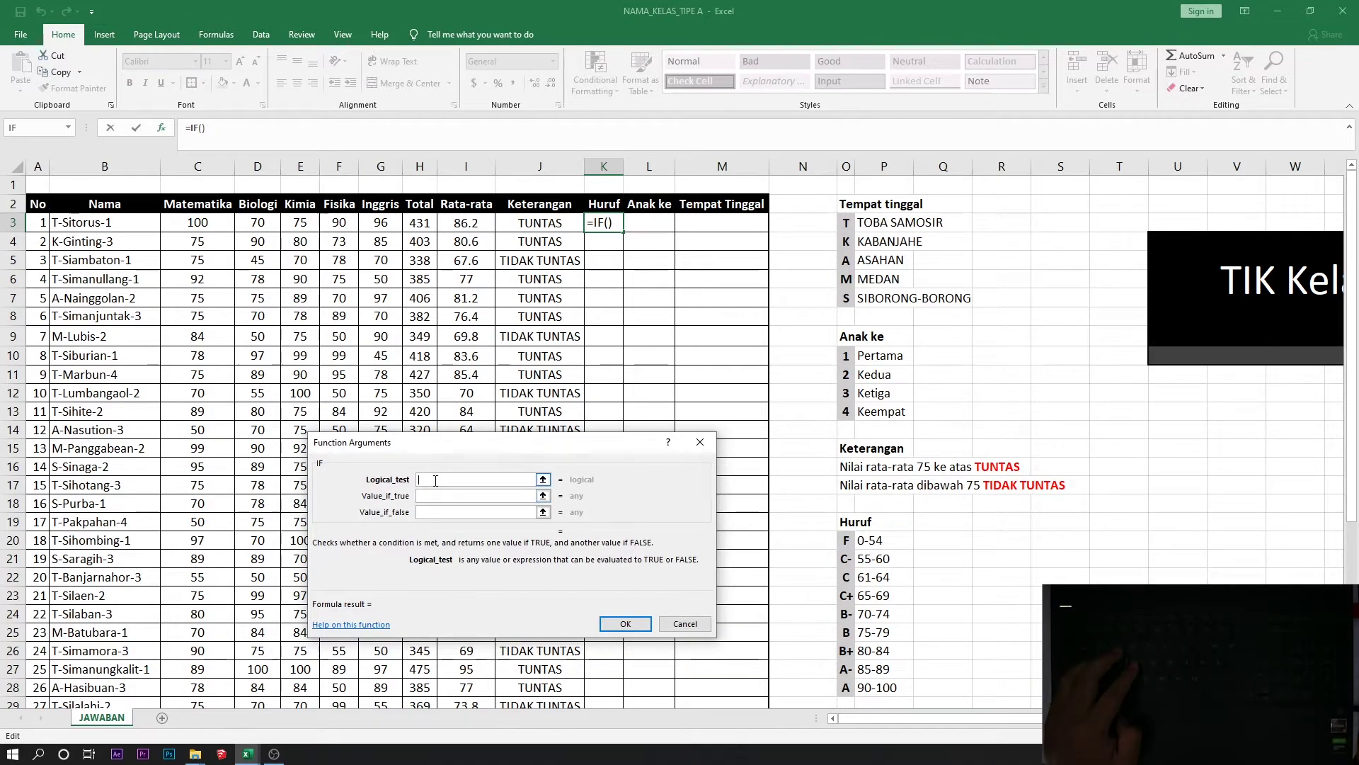
pyautogui.click(461, 224)
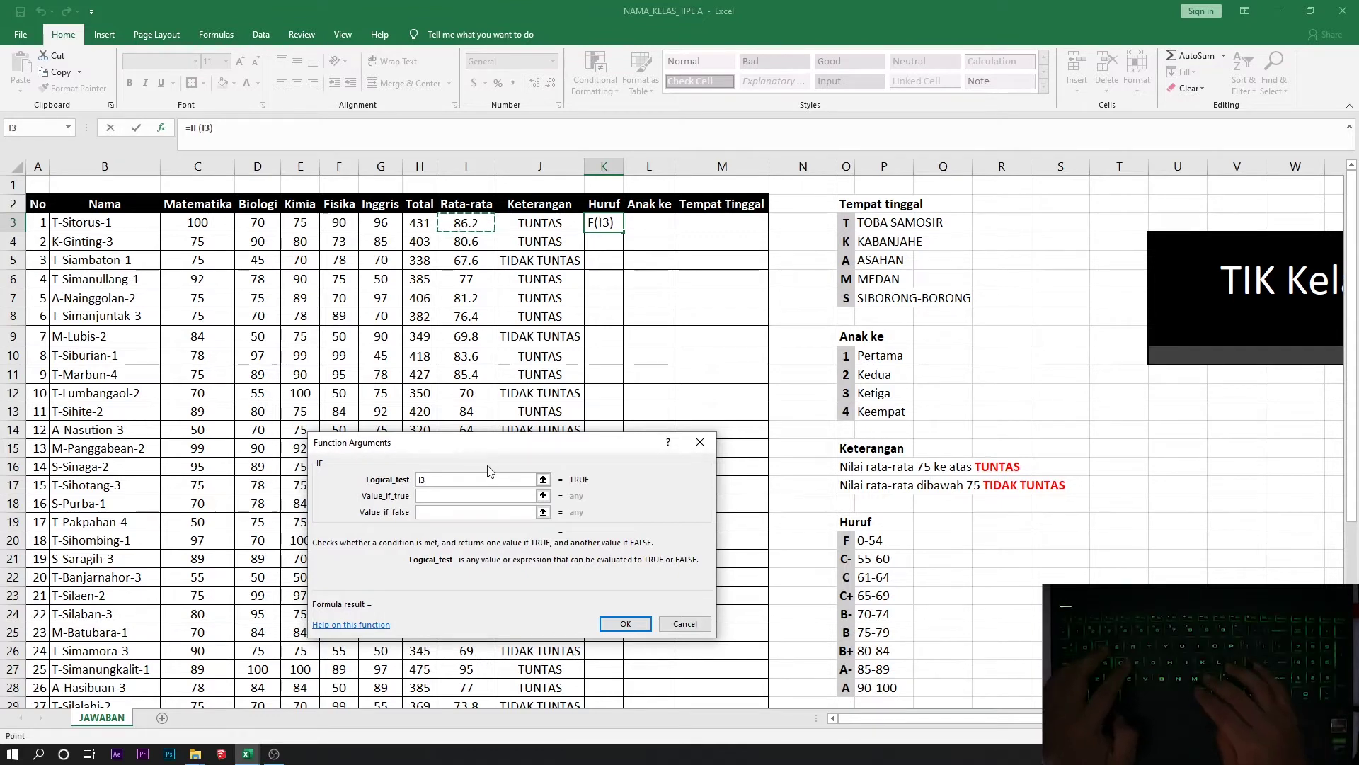
pyautogui.write('<=')
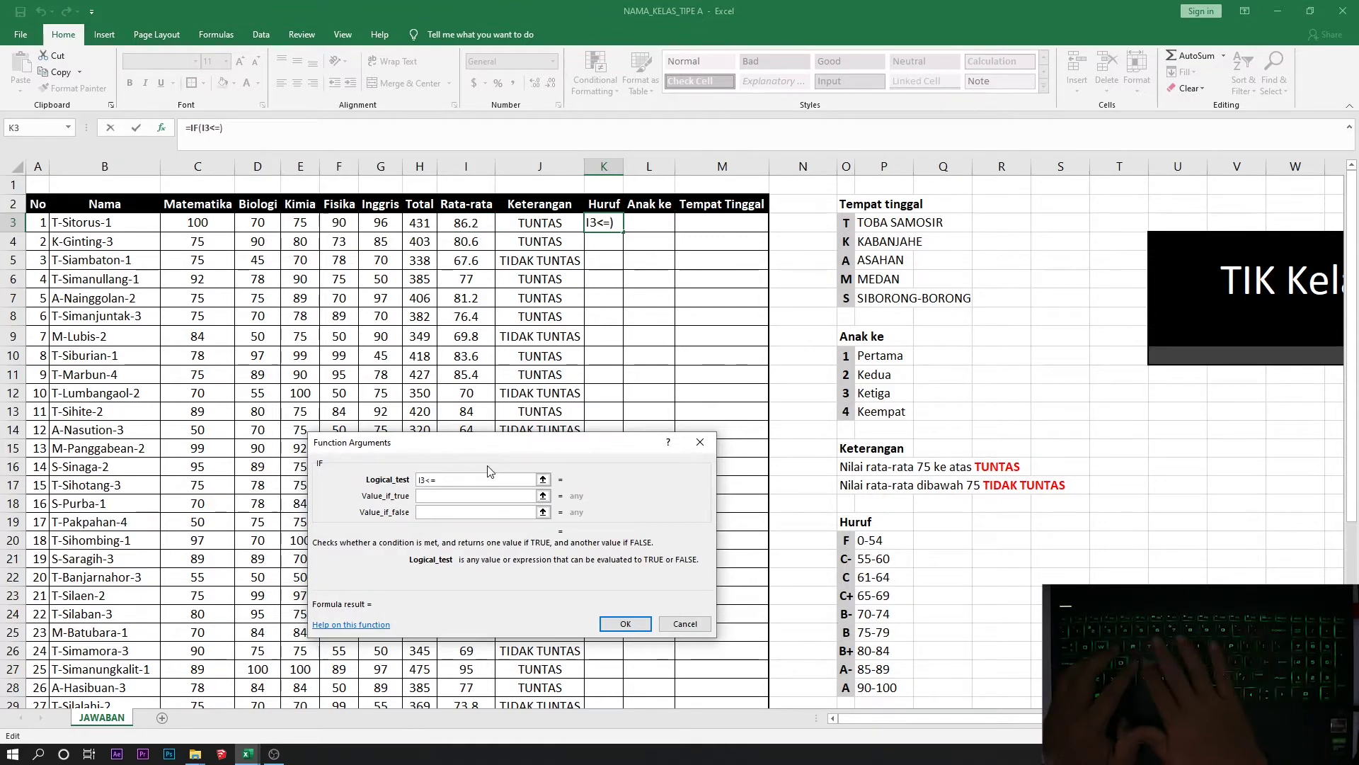
pyautogui.write('54')
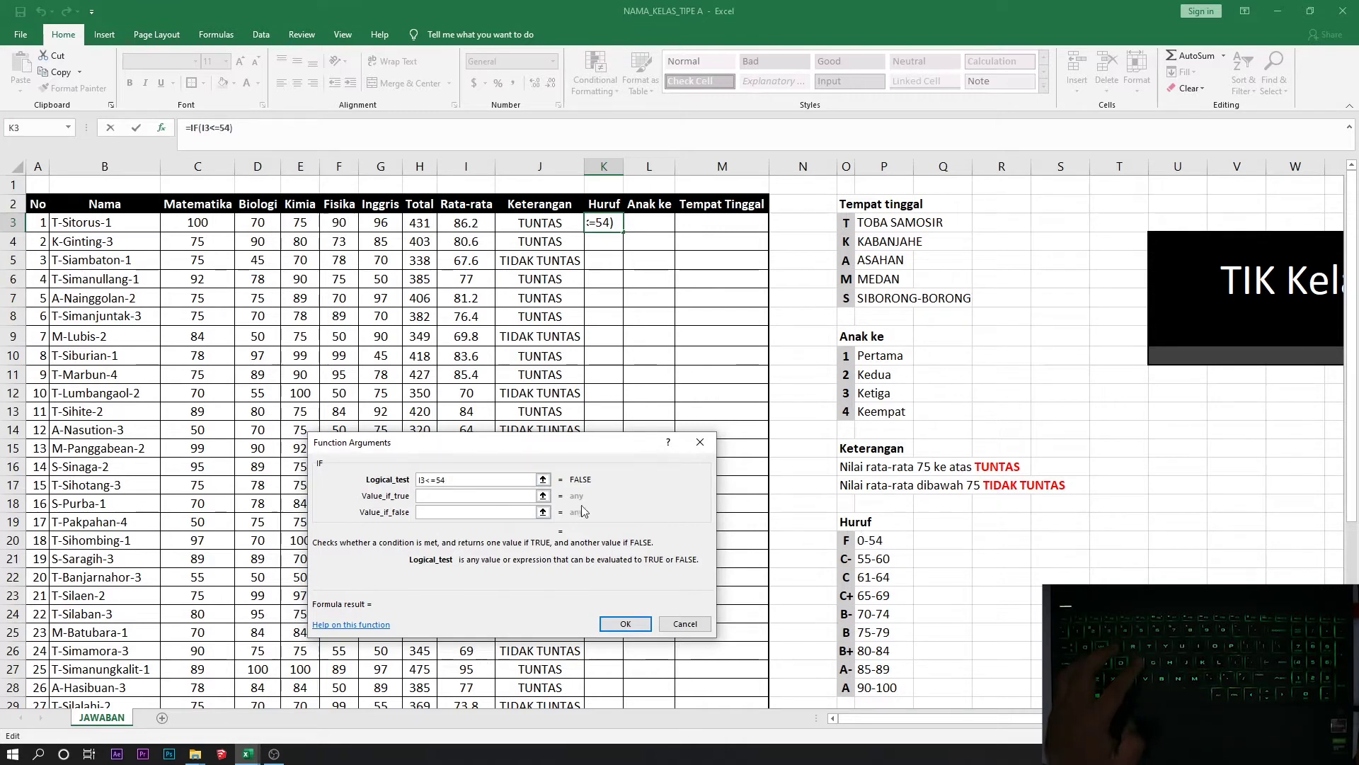
pyautogui.click(479, 497)
pyautogui.write('F')
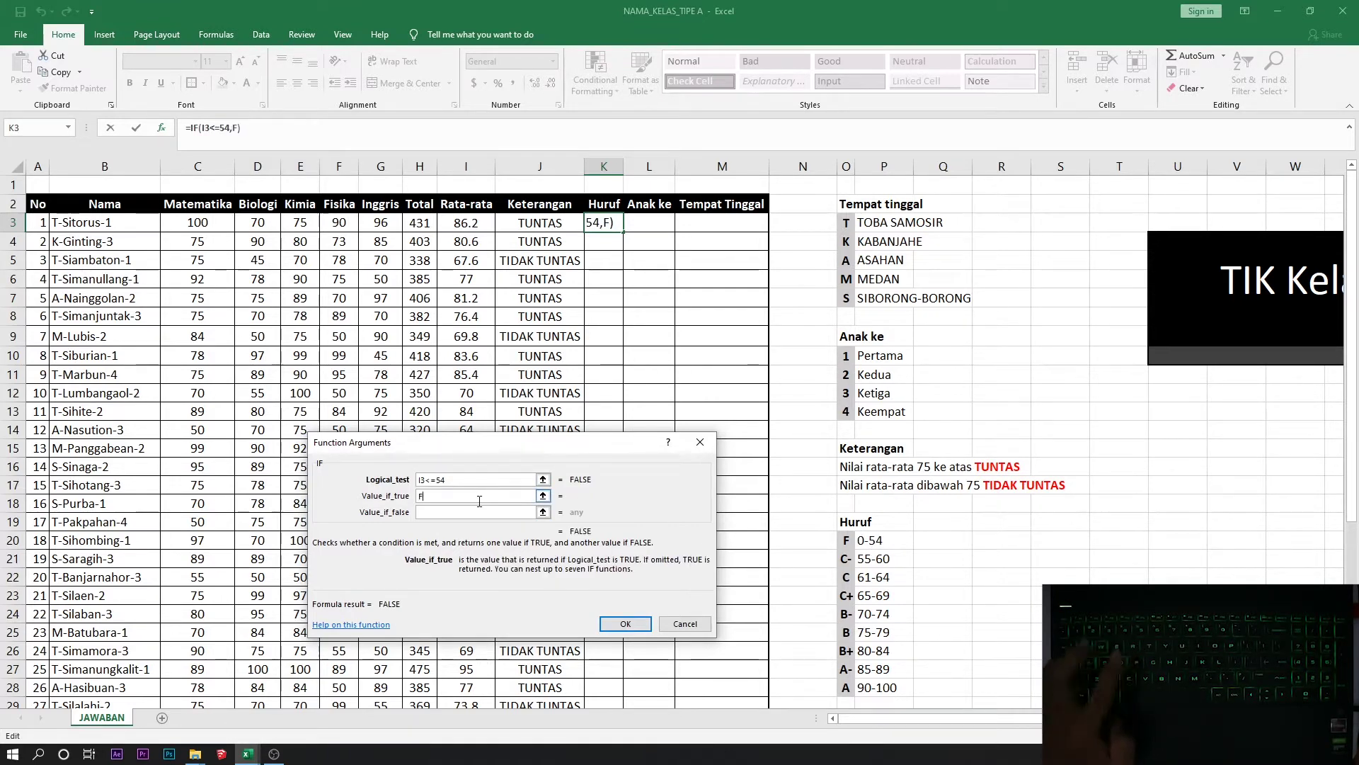
pyautogui.press('Tab')
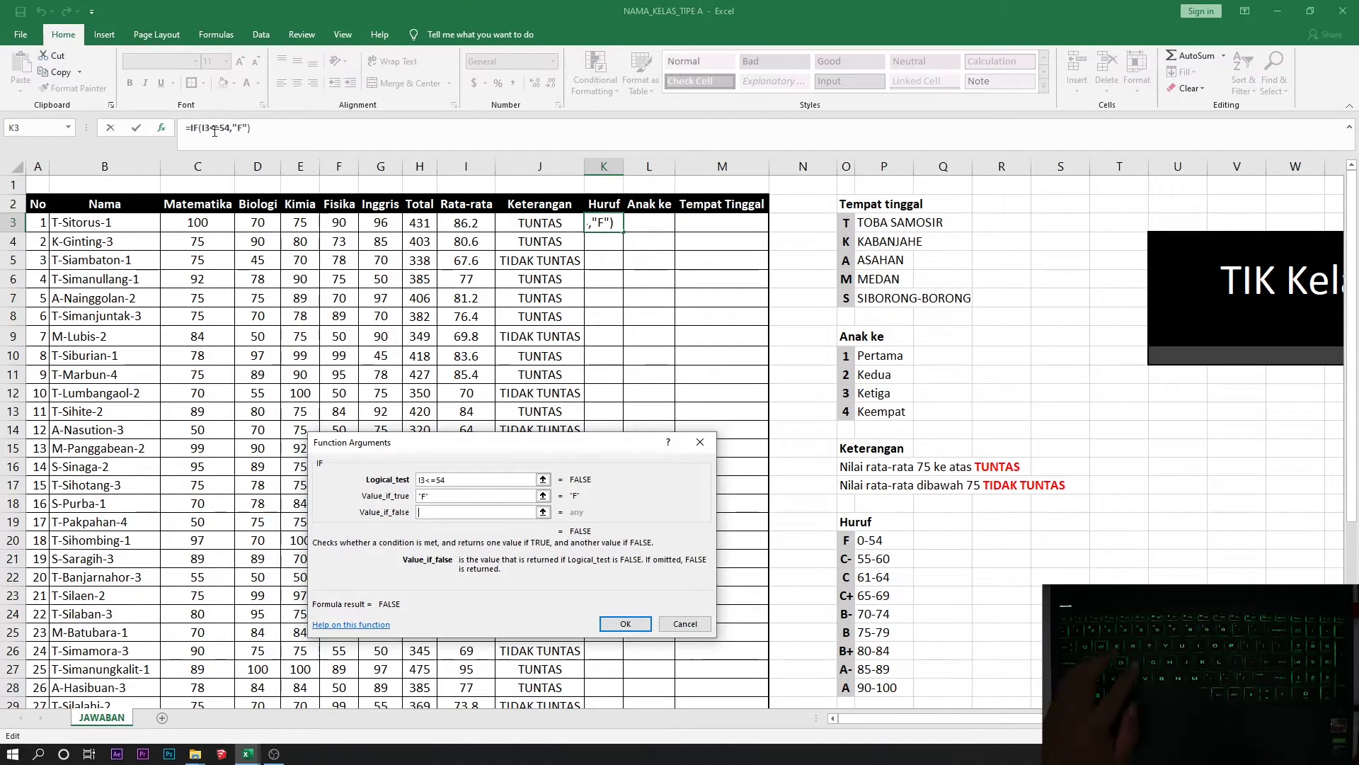
# Step: Nest a second IF as K3's false value, returning C- when I3<=60
pyautogui.click(67, 128)
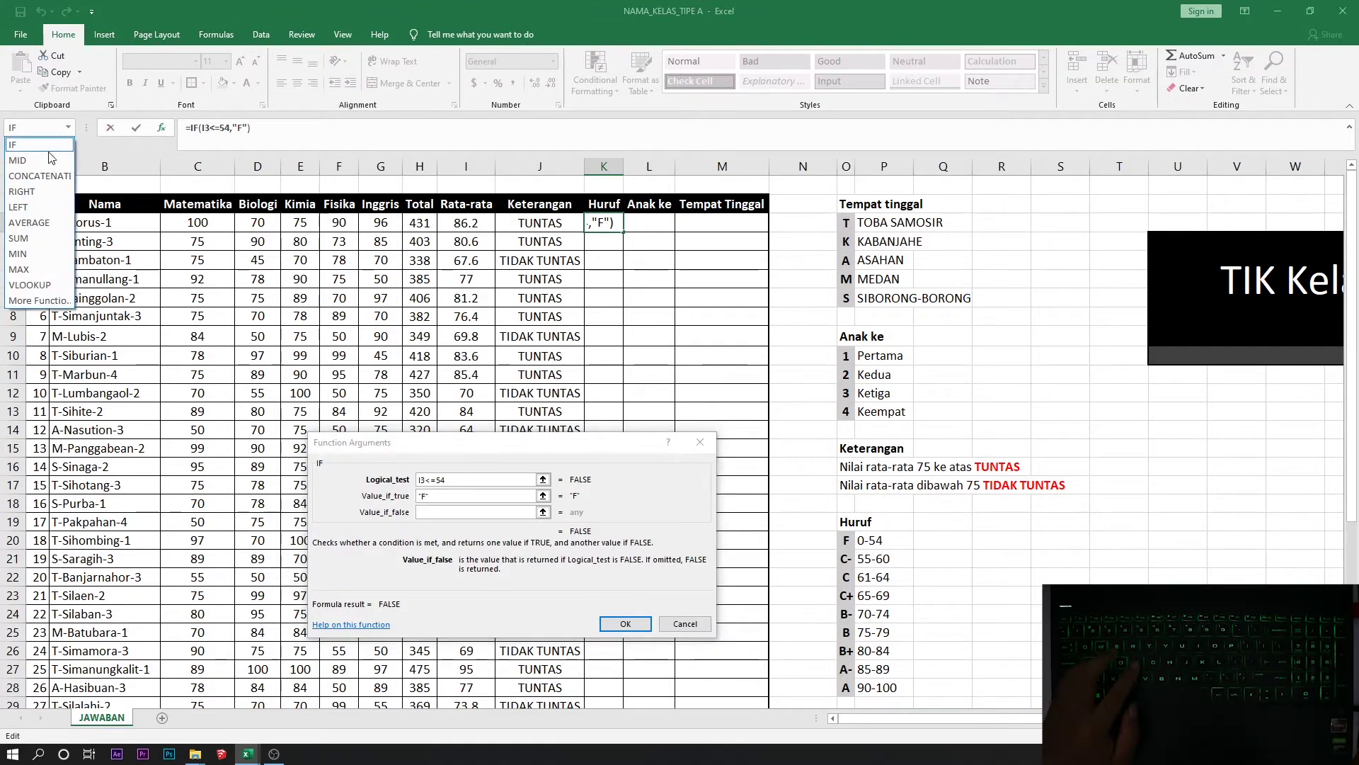
pyautogui.click(48, 147)
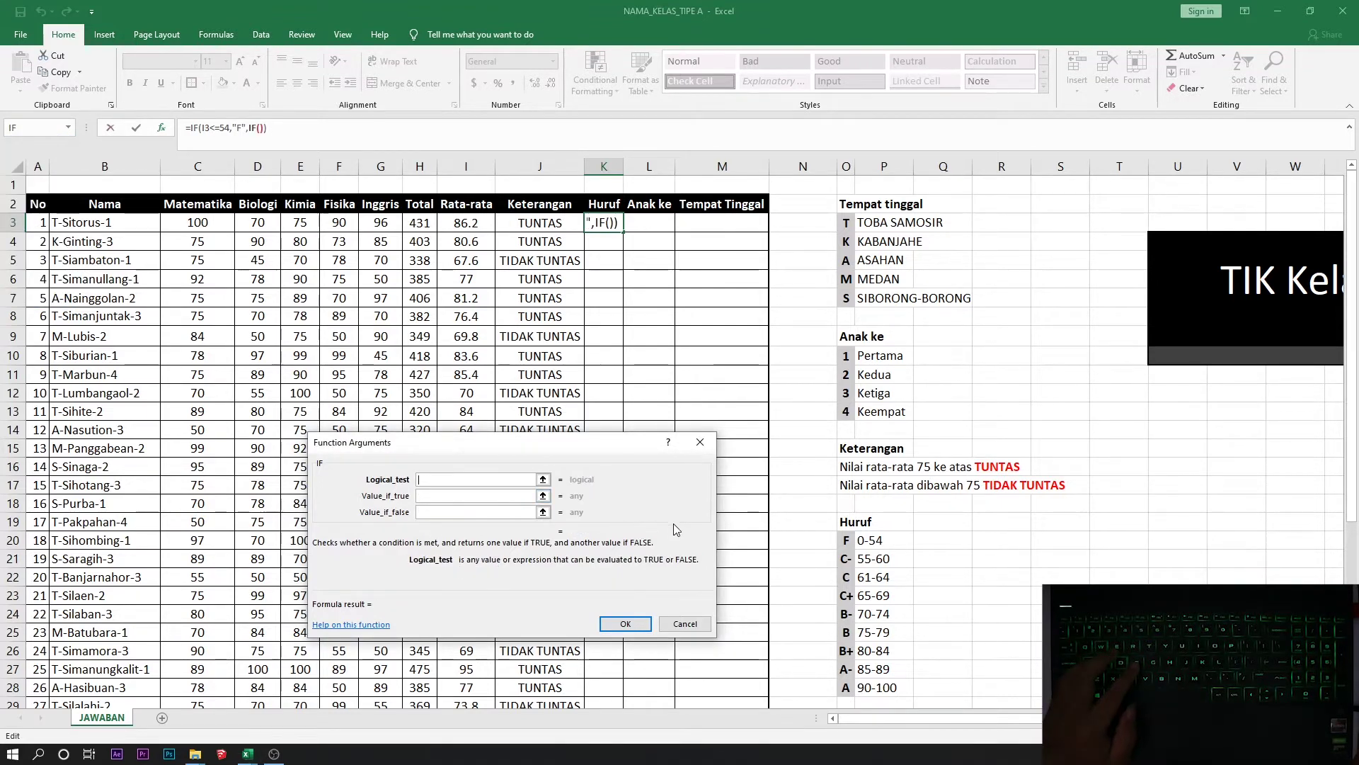
pyautogui.click(464, 224)
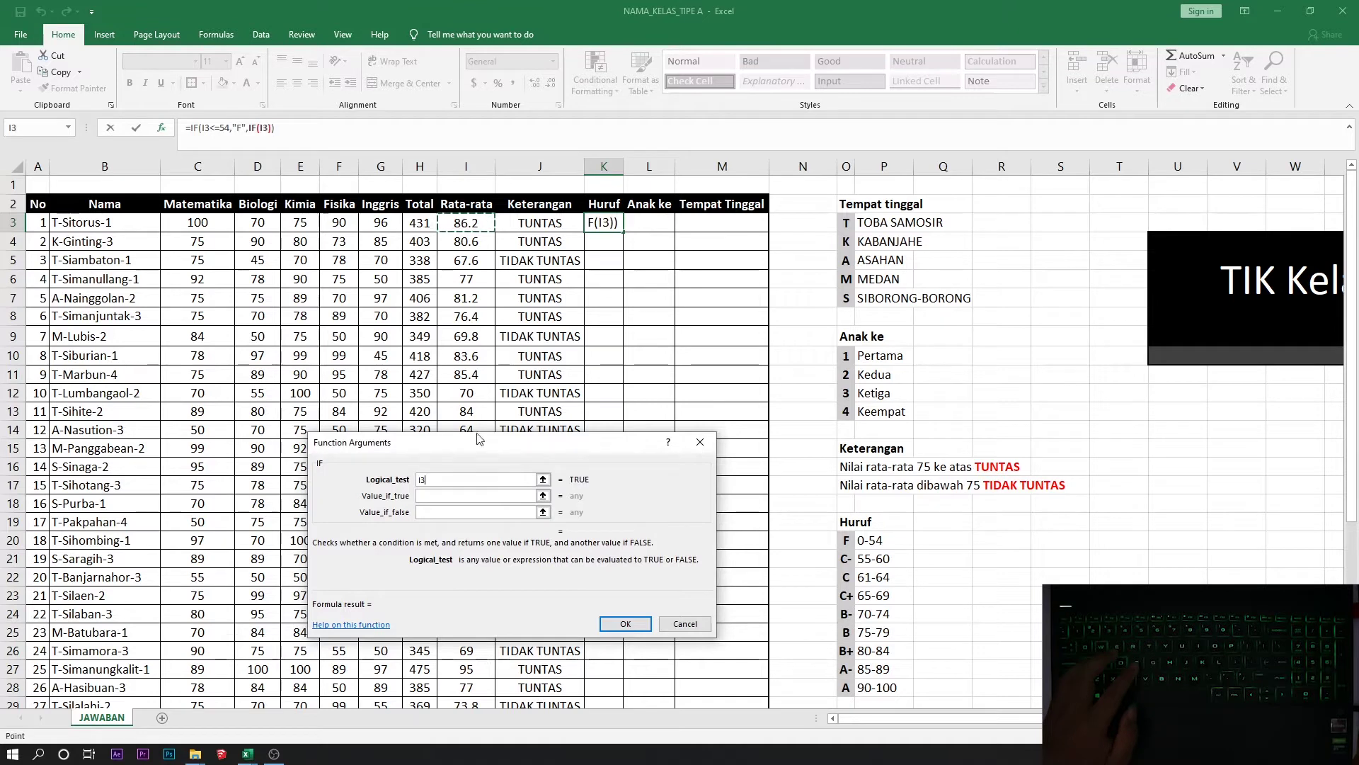
pyautogui.write('<=')
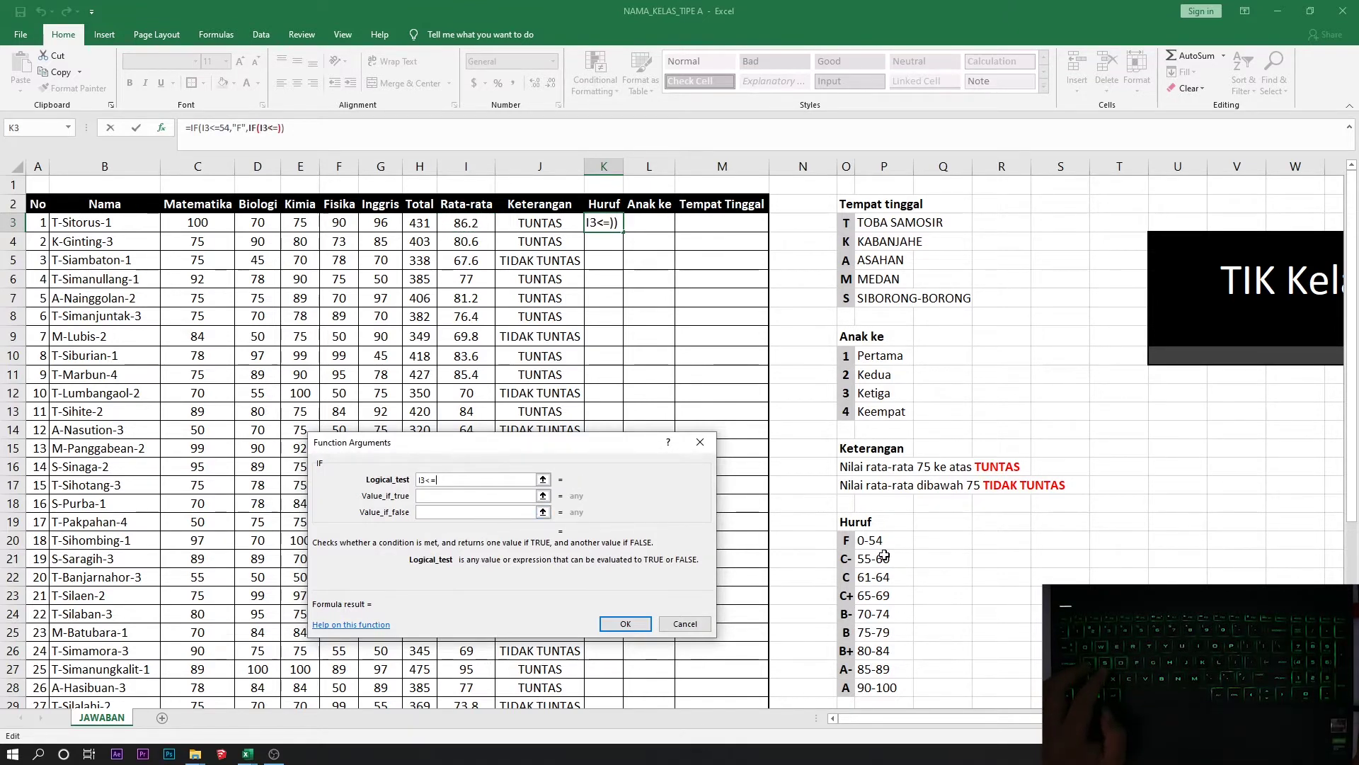
pyautogui.write('60')
pyautogui.press('Tab')
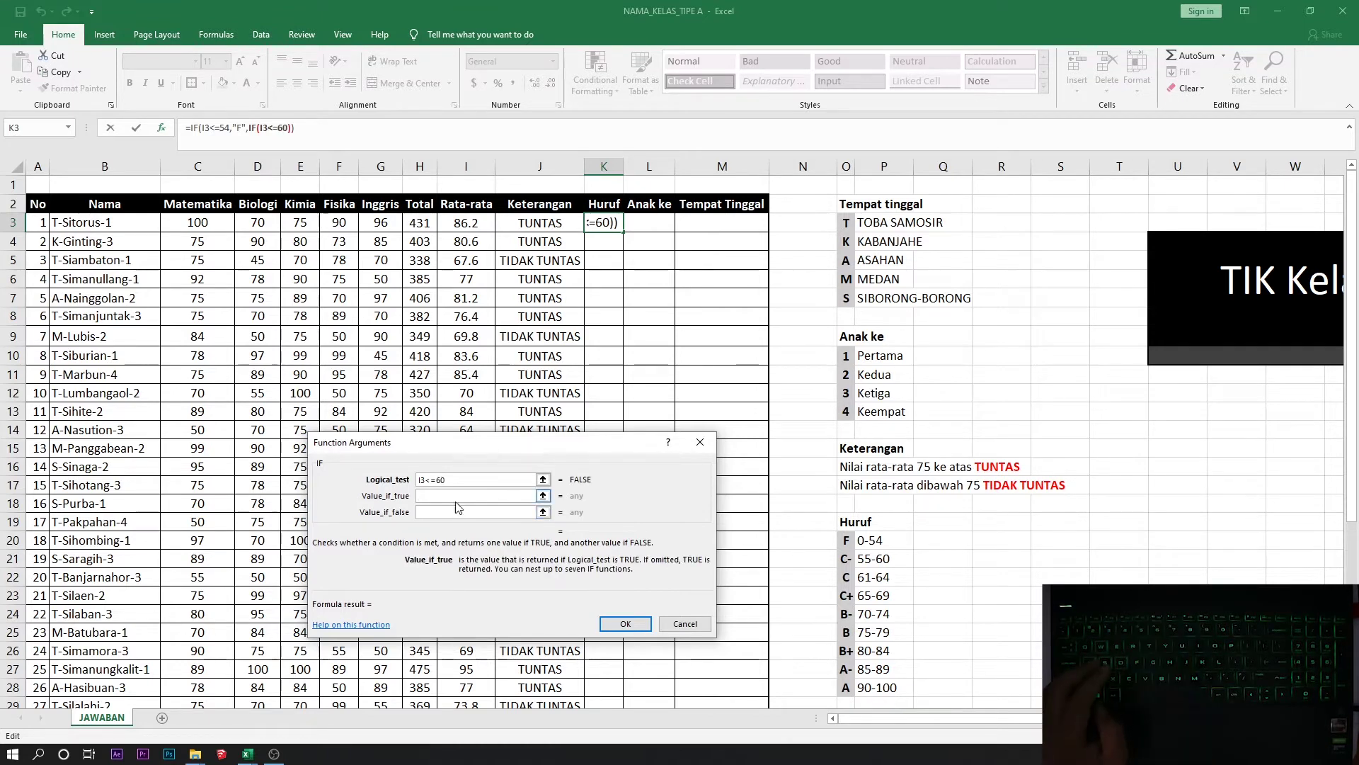
pyautogui.write('C-')
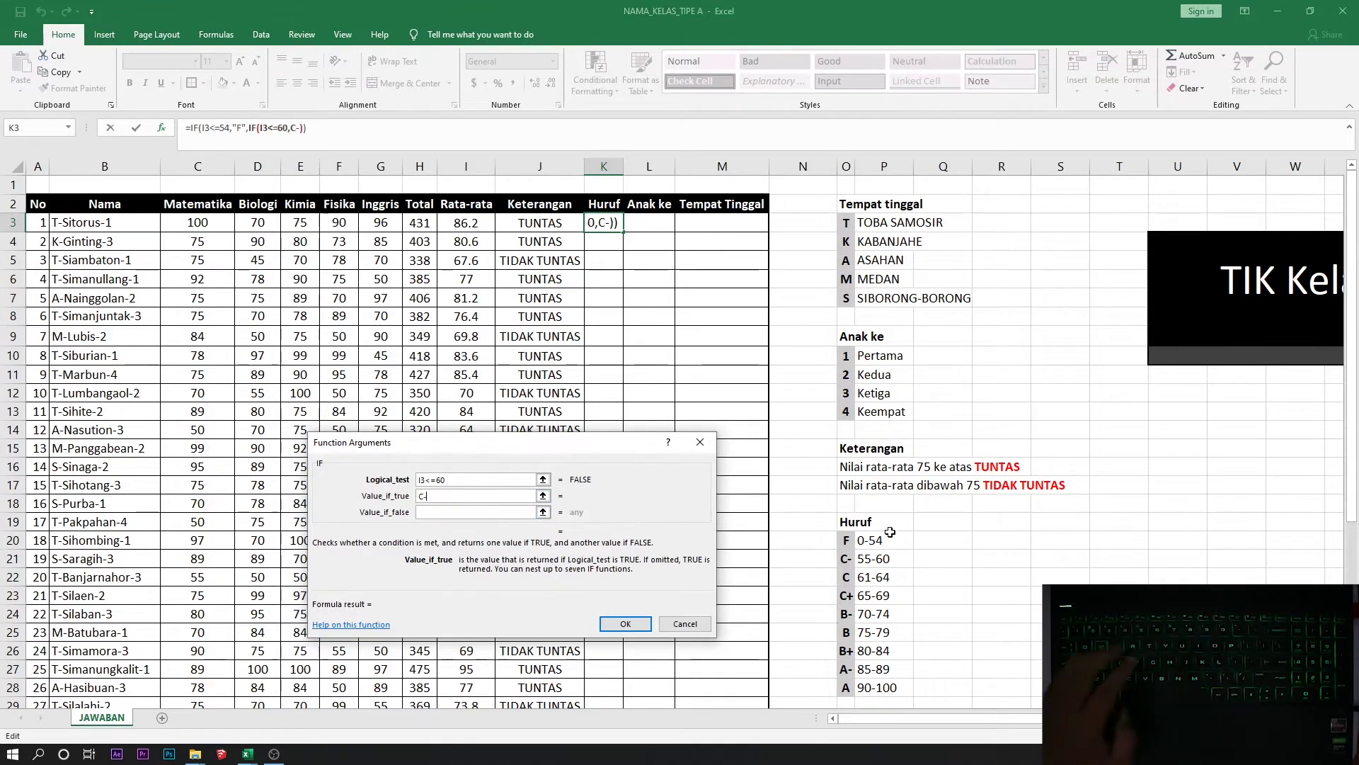
pyautogui.press('Tab')
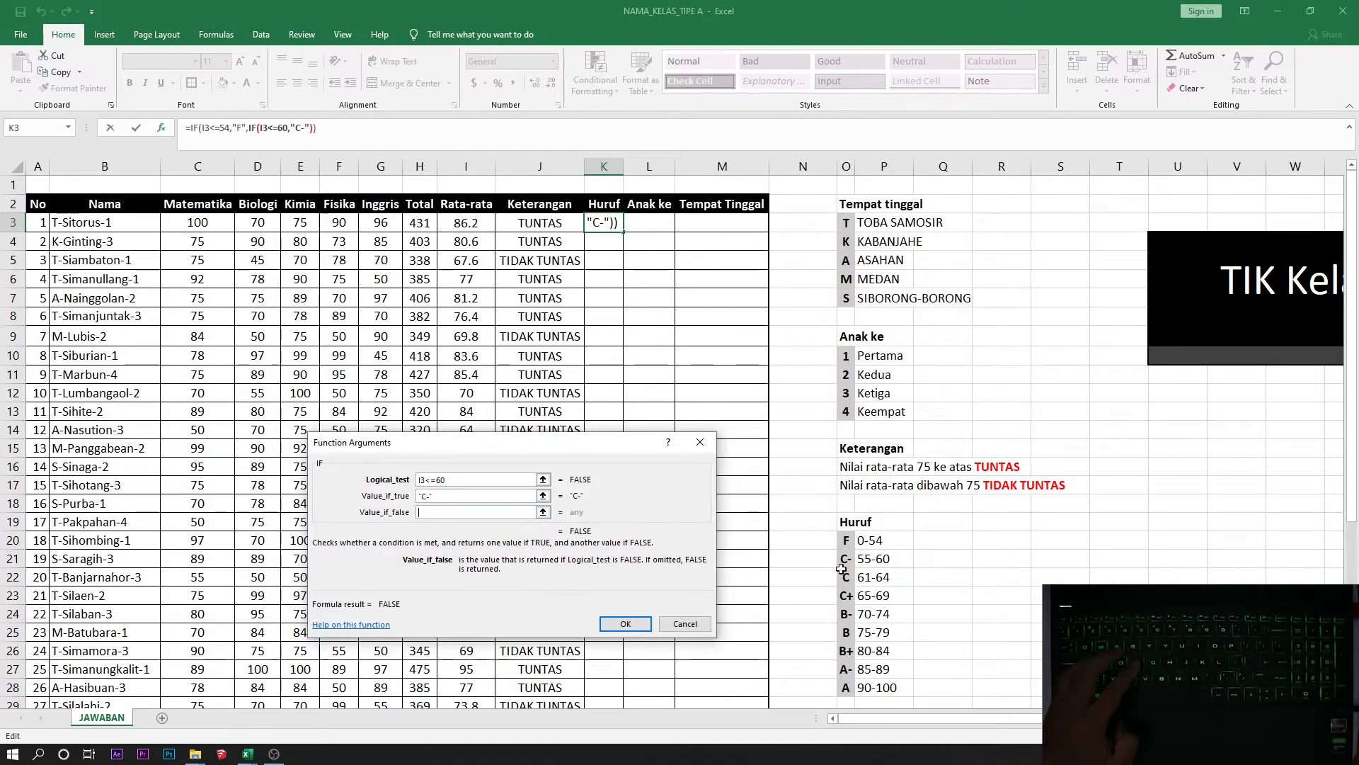
# Step: Nest the remaining IFs in K3 for C, C+, B-, B, B+, A- and A at limits 64, 69, 74, 79, 84, 89 and 100, and fill down
pyautogui.scroll(-1, 872, 559)
pyautogui.scroll(-2, 872, 560)
pyautogui.scroll(3, 872, 560)
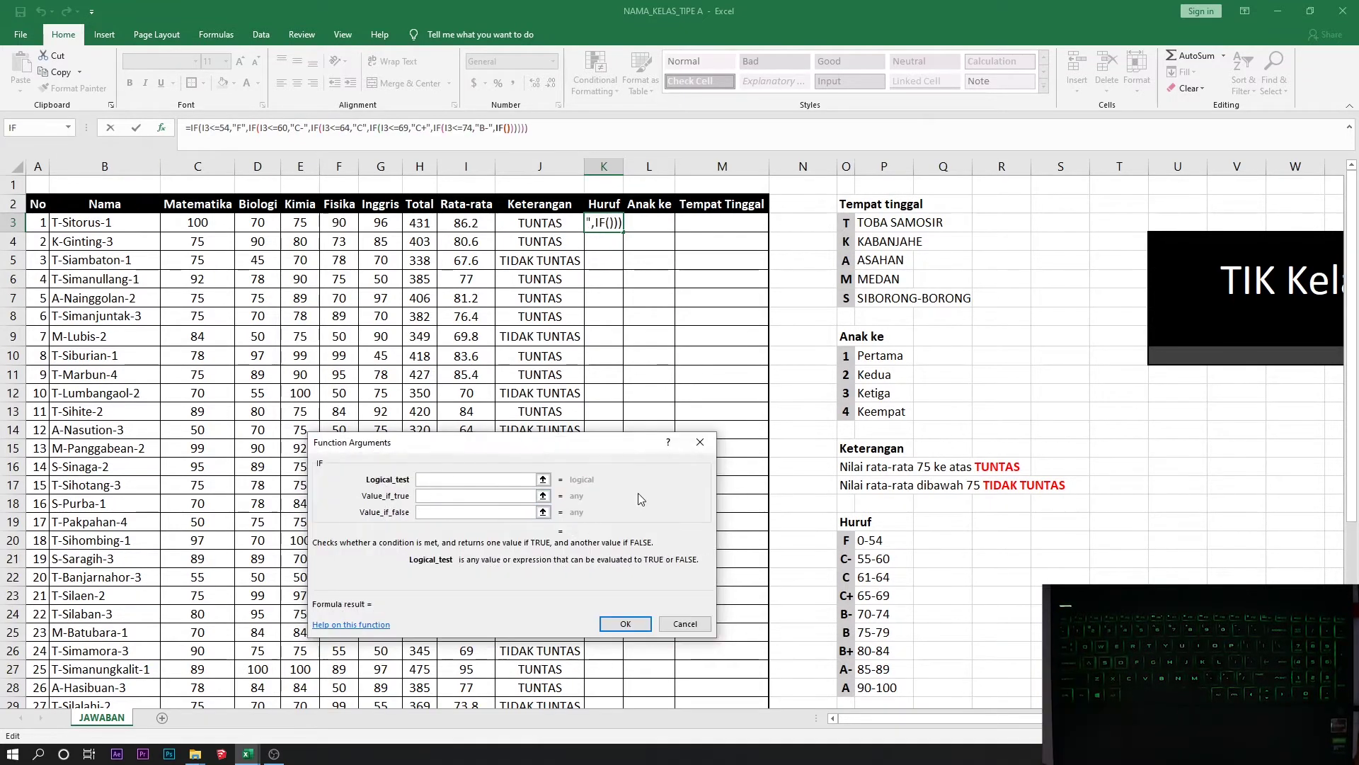
pyautogui.write('I3')
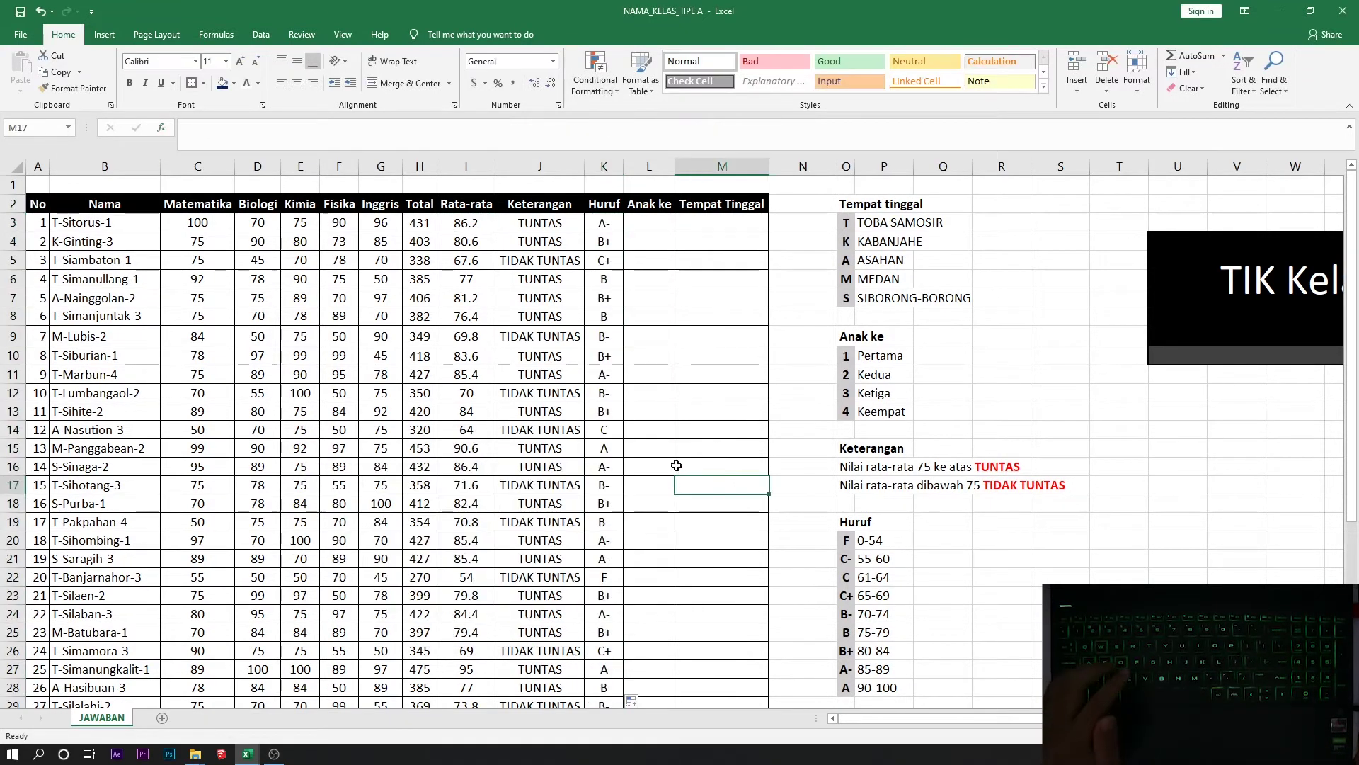
# Step: Review the finished nested IF formula in K3 and the MATERI list of functions beside the lookup tables
pyautogui.click(646, 232)
pyautogui.click(607, 224)
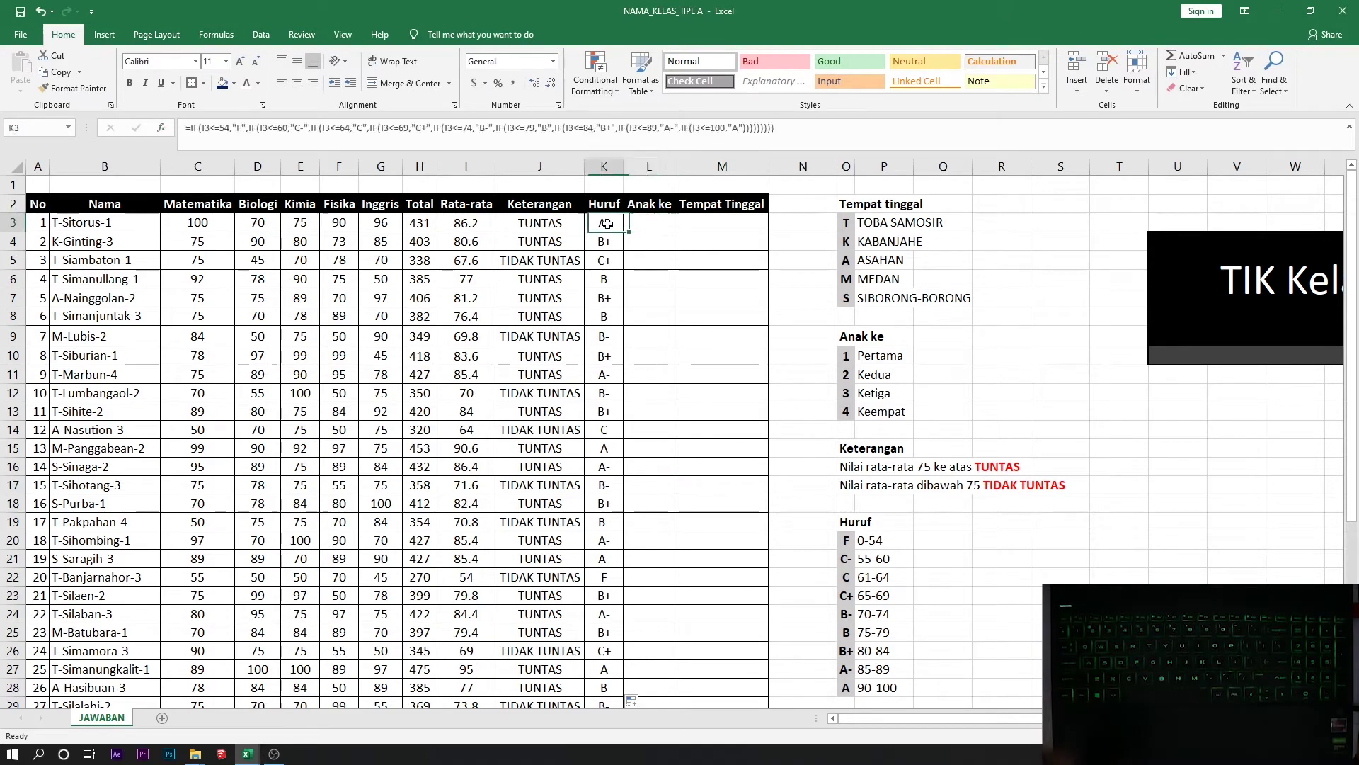
pyautogui.moveTo(635, 354); pyautogui.dragTo(910, 400)
pyautogui.click(1059, 594)
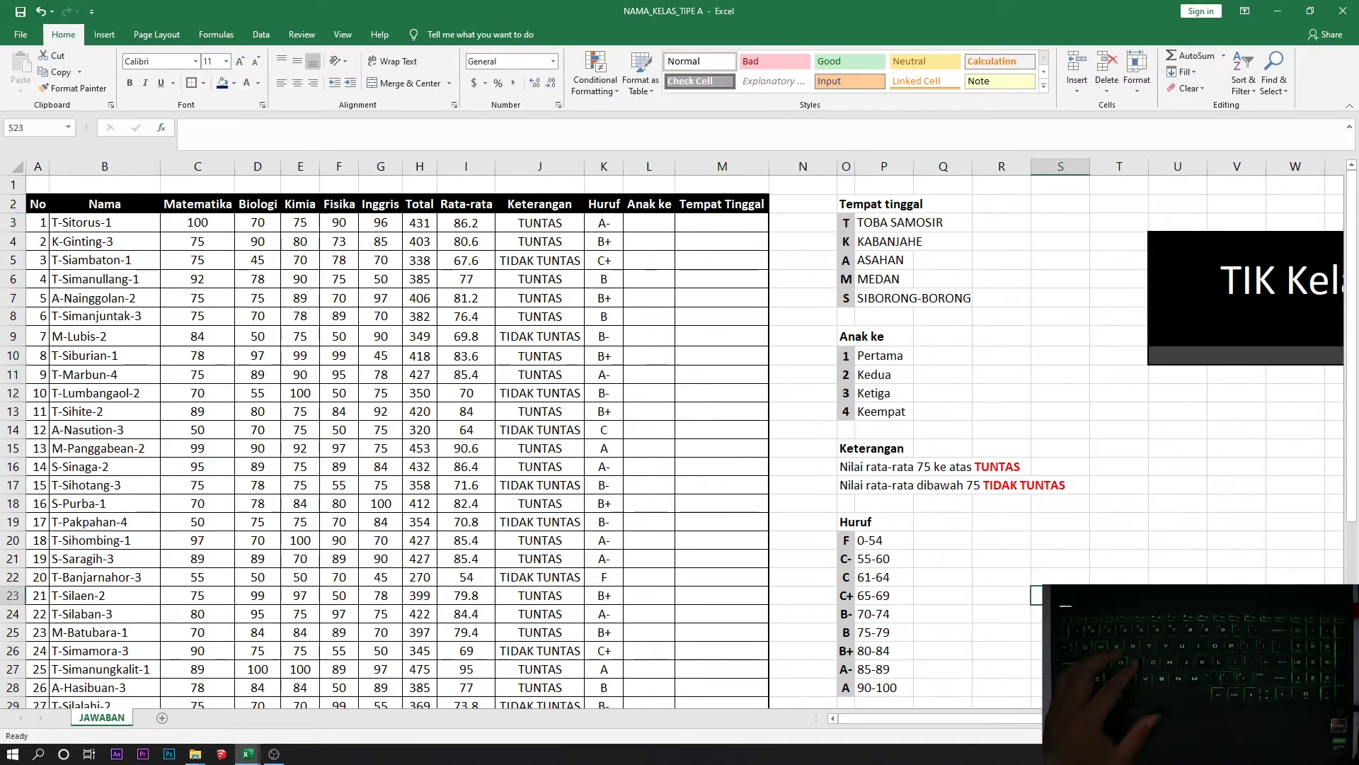
pyautogui.moveTo(941, 718); pyautogui.dragTo(1106, 718)
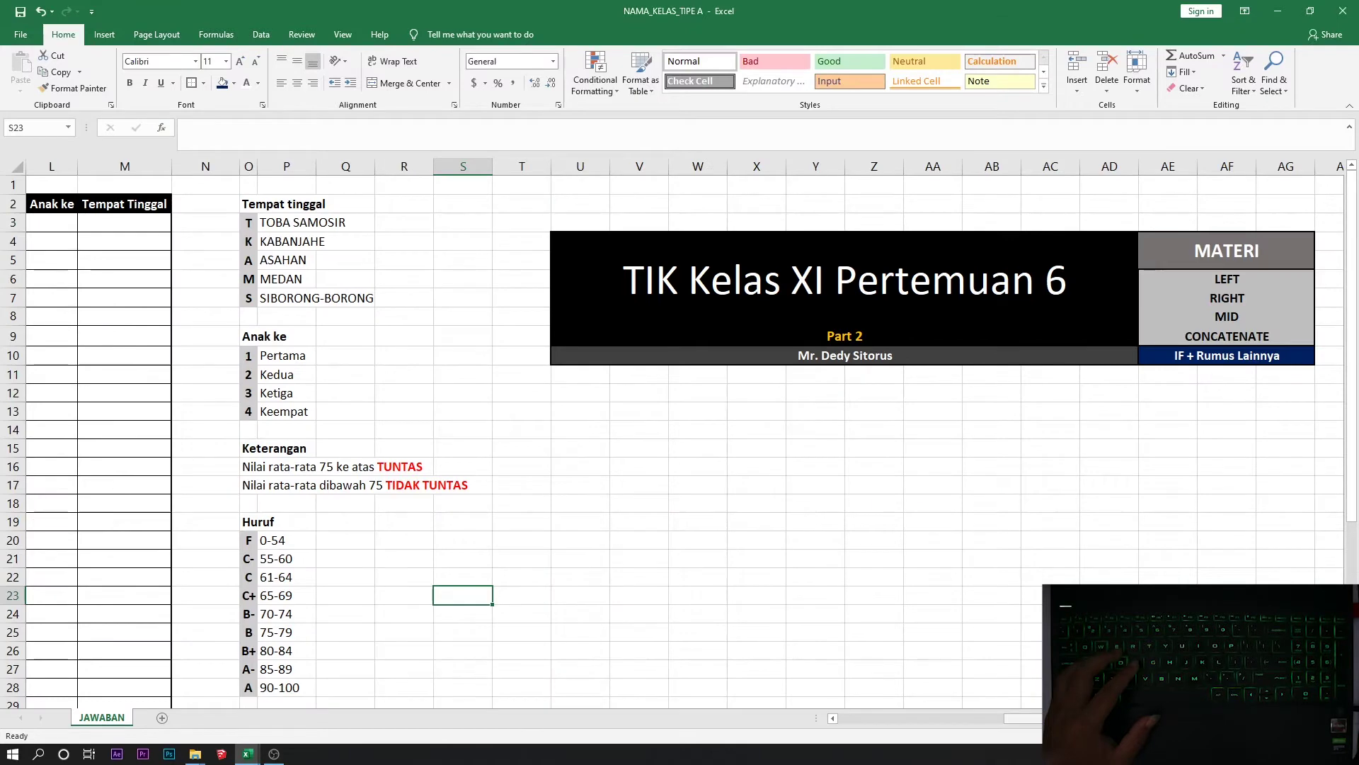
pyautogui.hscroll(-10, 822, 539)
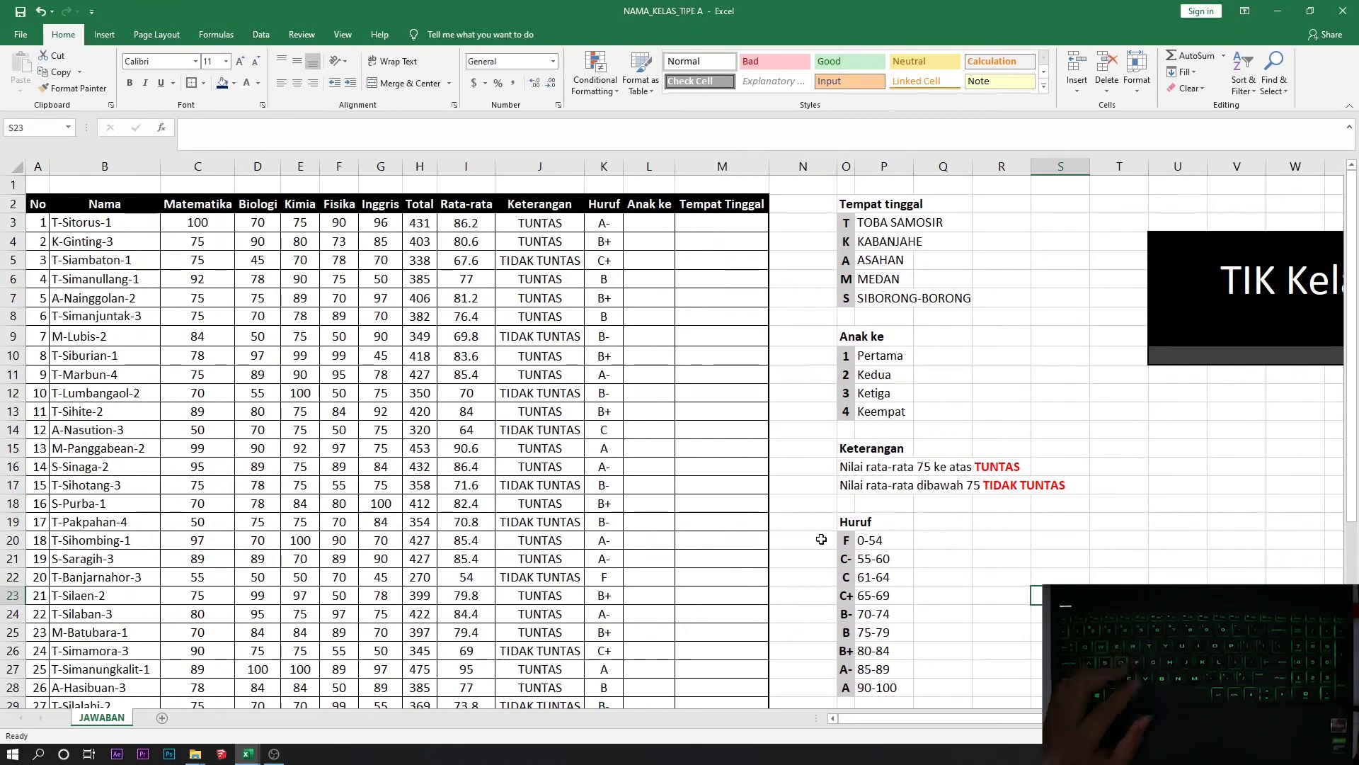
# Step: Examine the IF arguments of K3's Huruf formula and the list of functions available for nesting, leaving the formula unedited
pyautogui.click(643, 227)
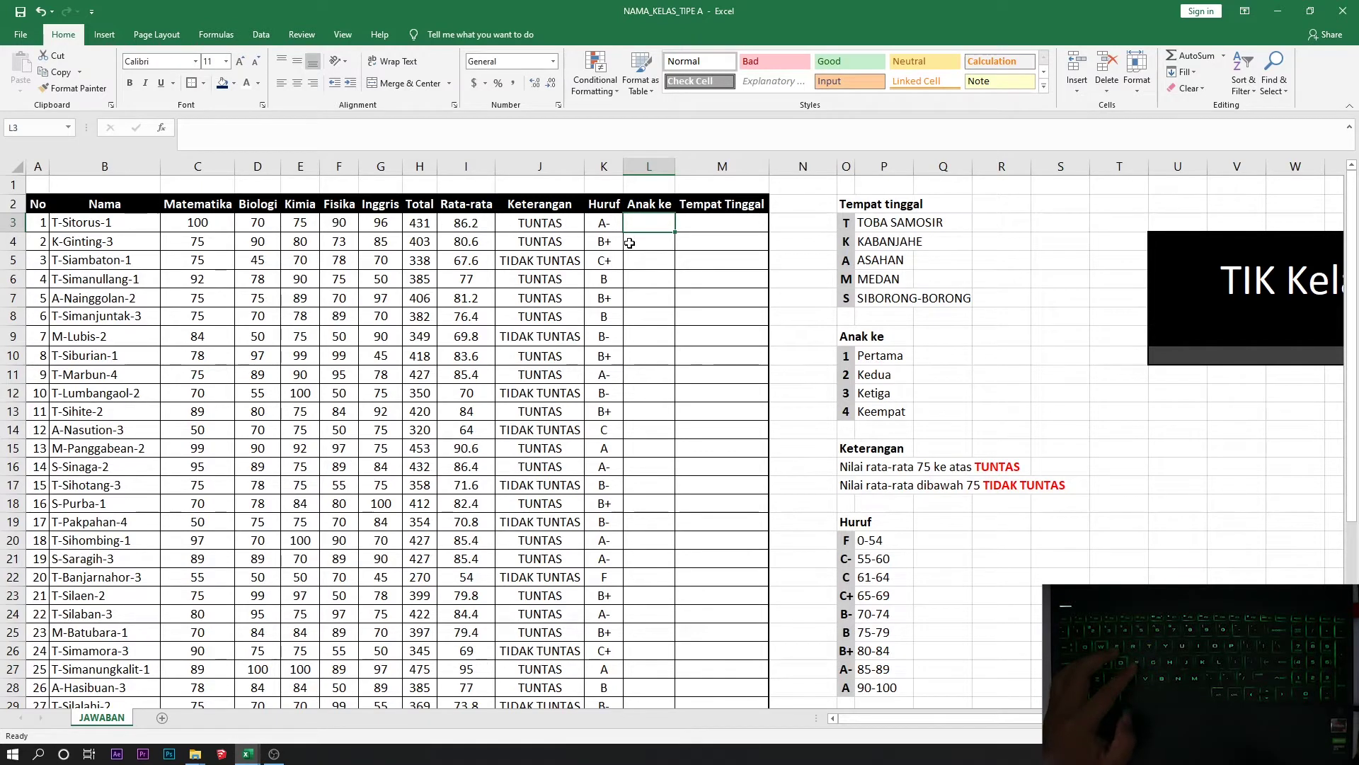
pyautogui.click(605, 225)
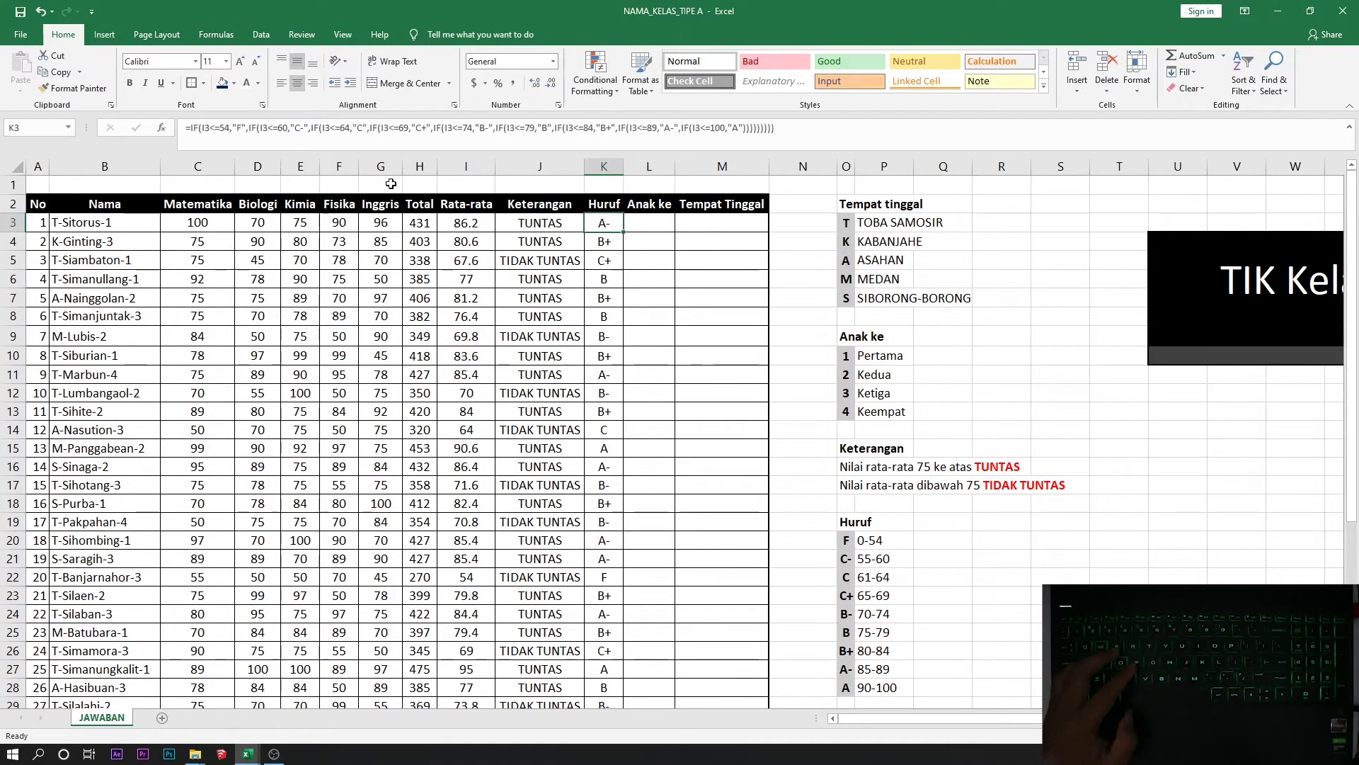
pyautogui.click(162, 128)
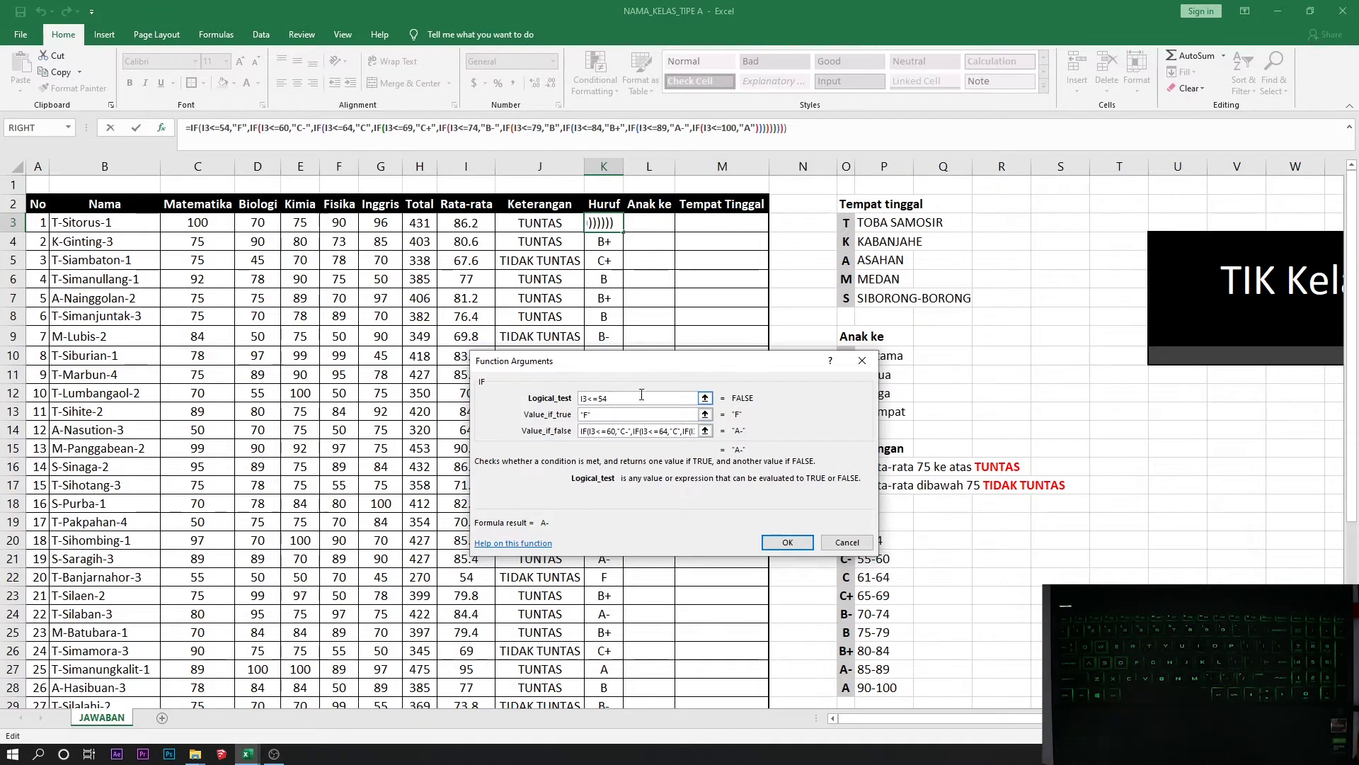
pyautogui.click(603, 431)
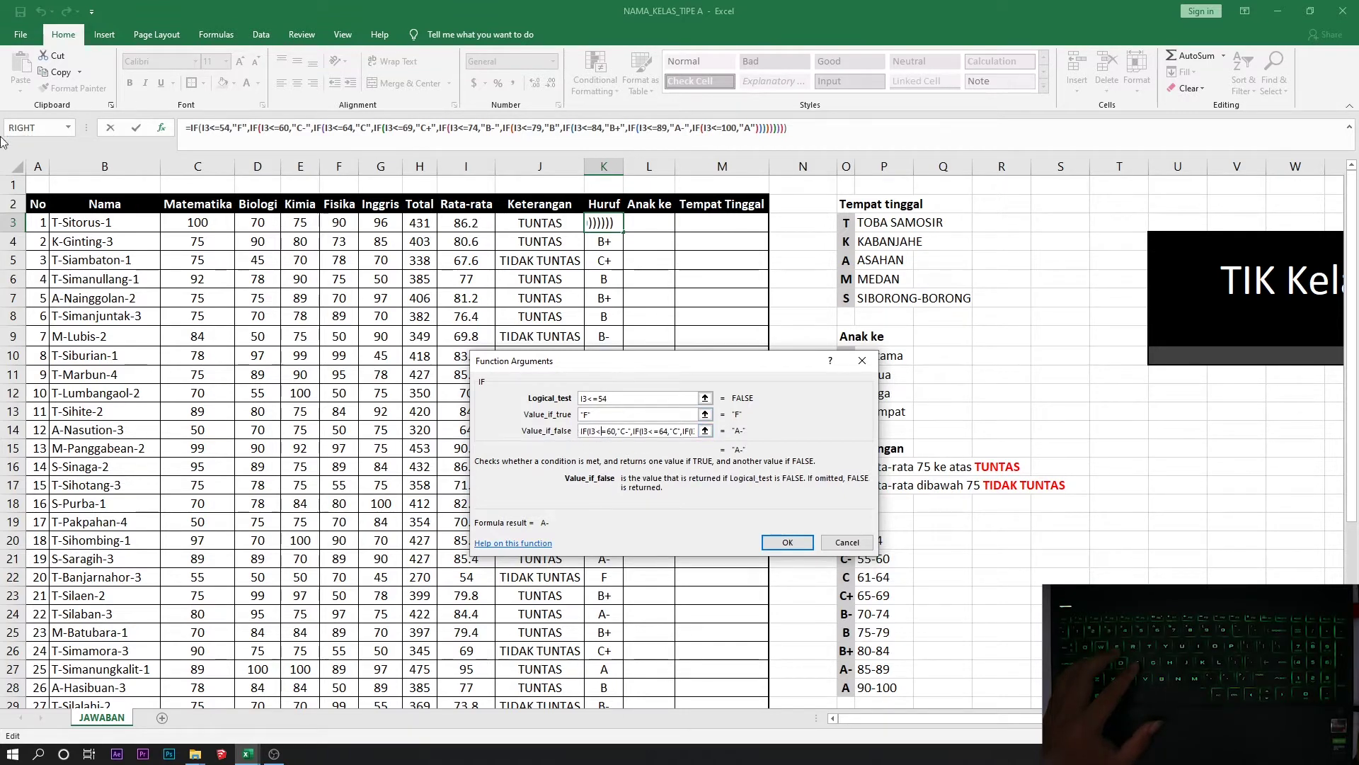
pyautogui.click(68, 129)
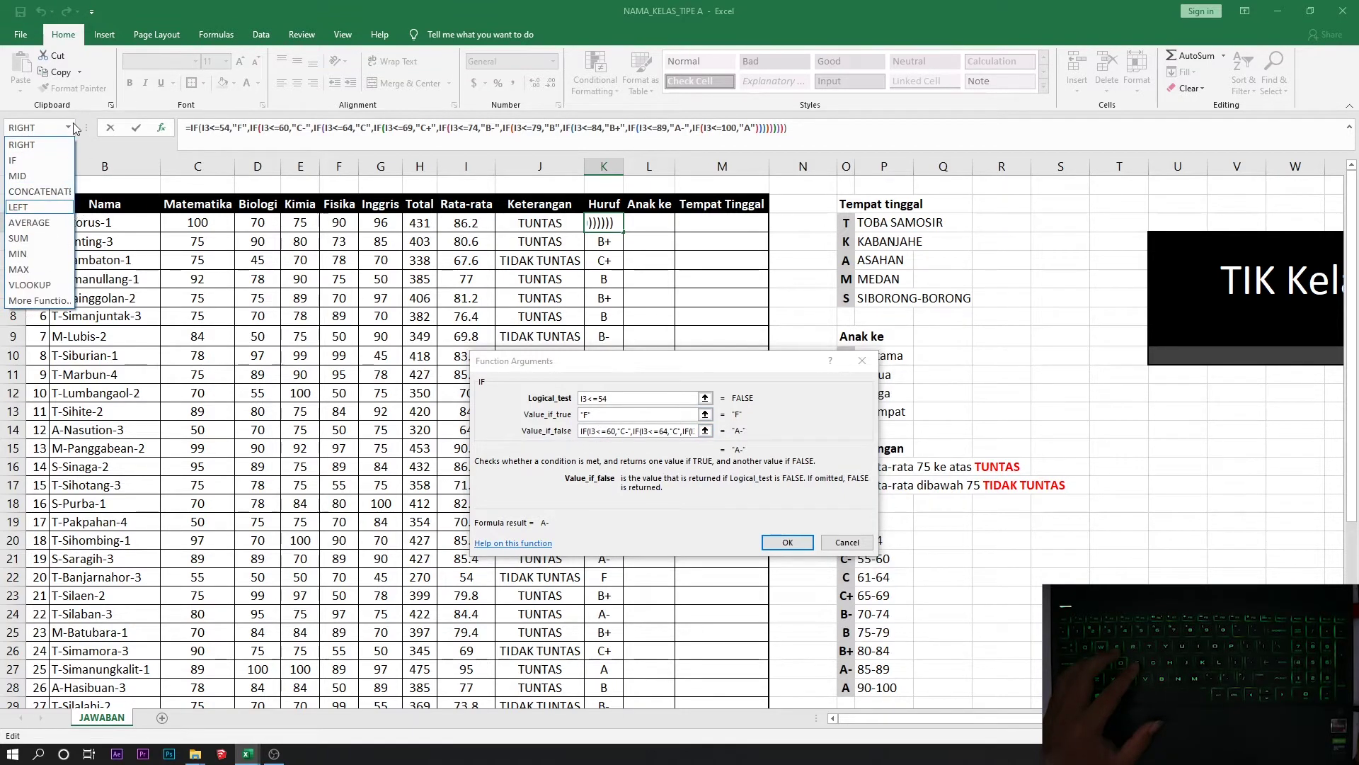
pyautogui.click(71, 127)
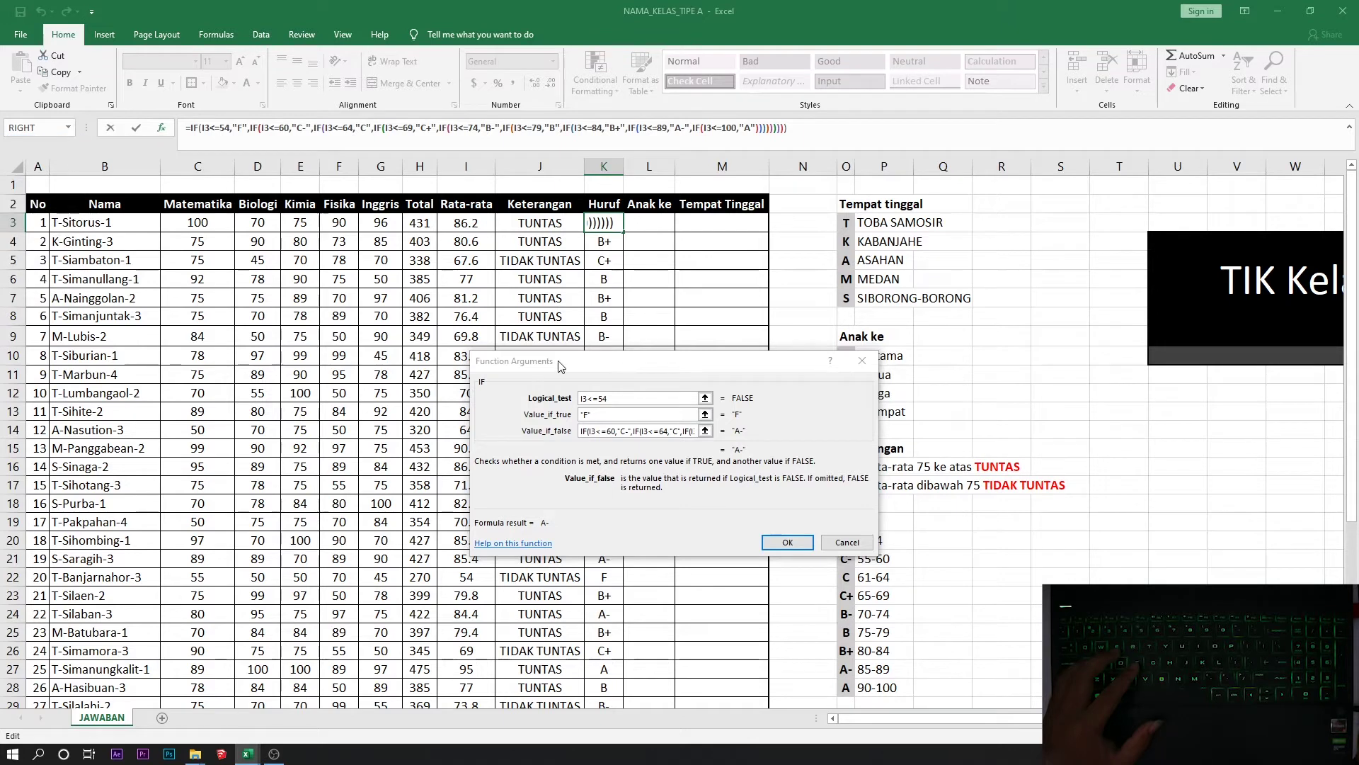
pyautogui.click(626, 398)
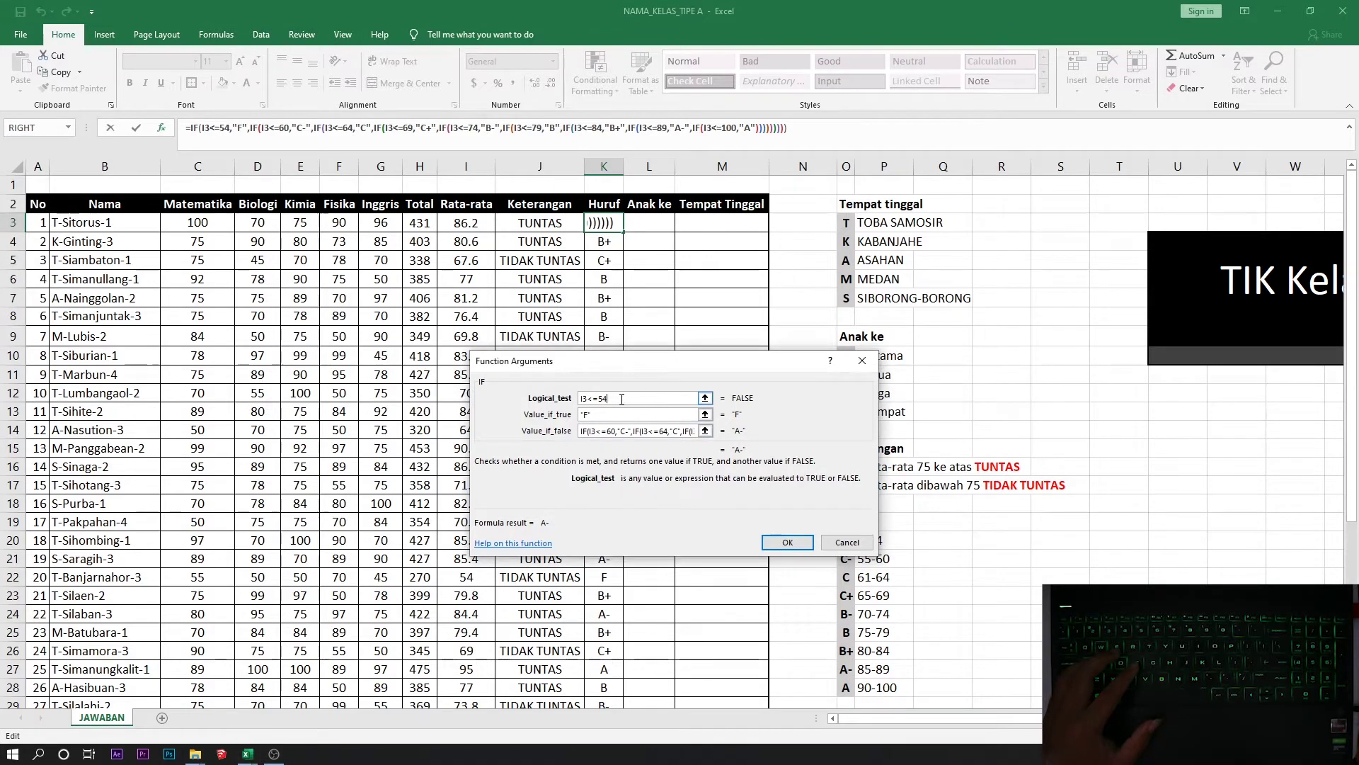
pyautogui.click(863, 361)
# Step: Insert an IF function in the first student's Anak ke cell L3 and keep its arguments dialog clear of the needed cells
pyautogui.press('Right')
pyautogui.click(162, 128)
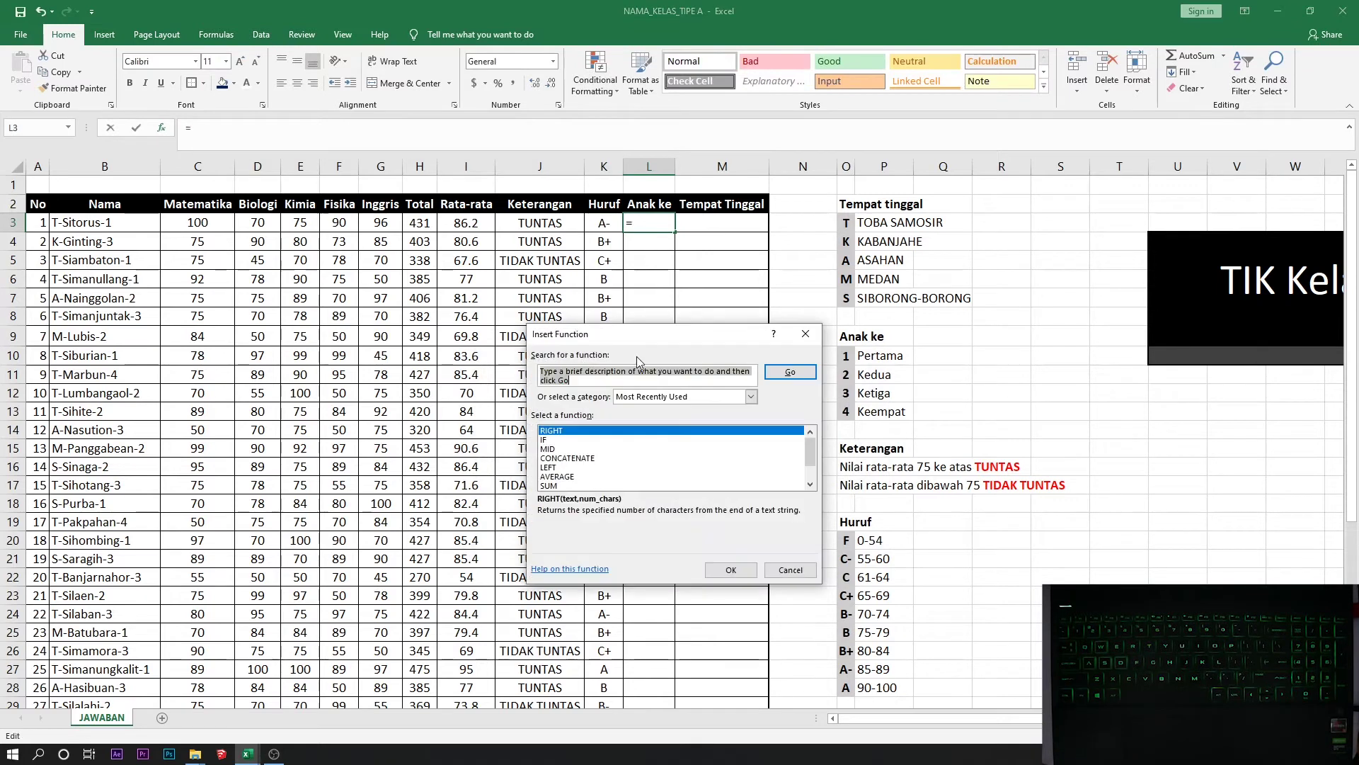
pyautogui.click(551, 441)
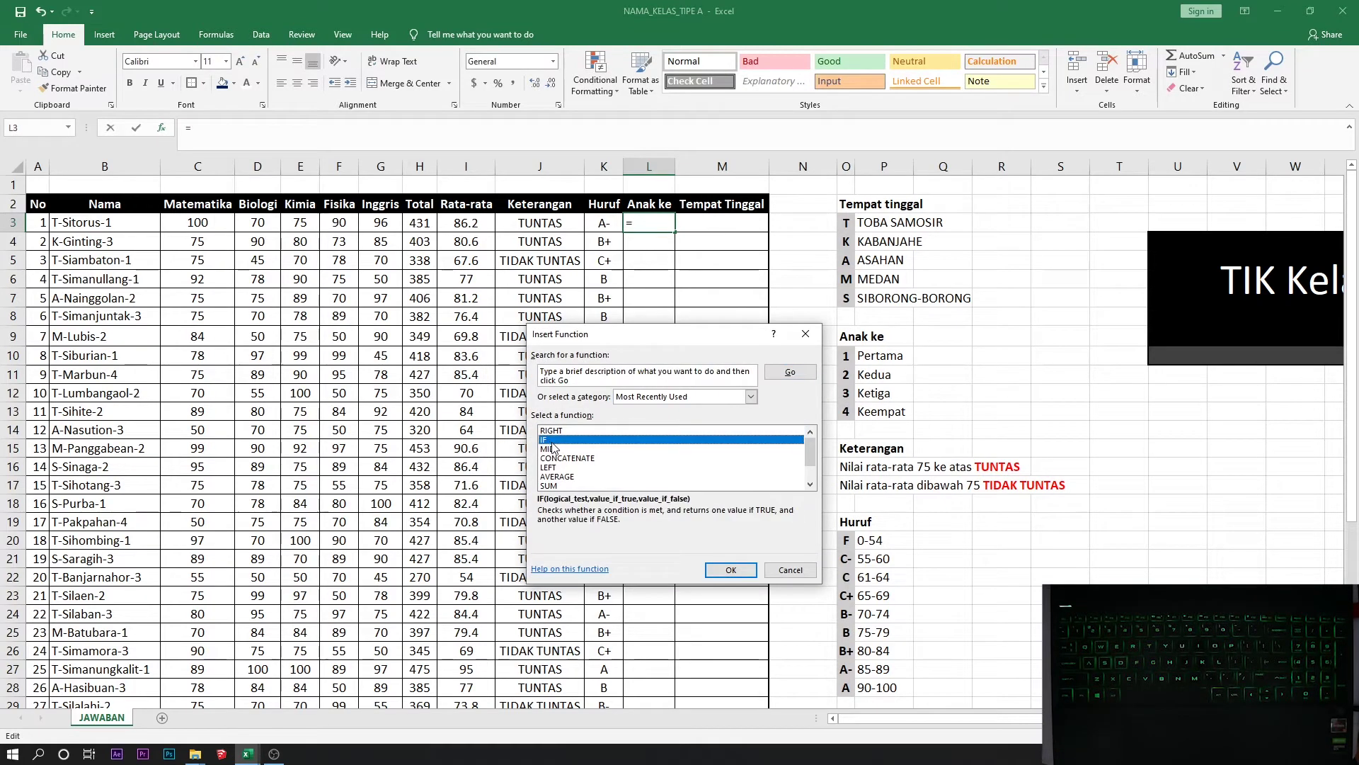
pyautogui.click(730, 570)
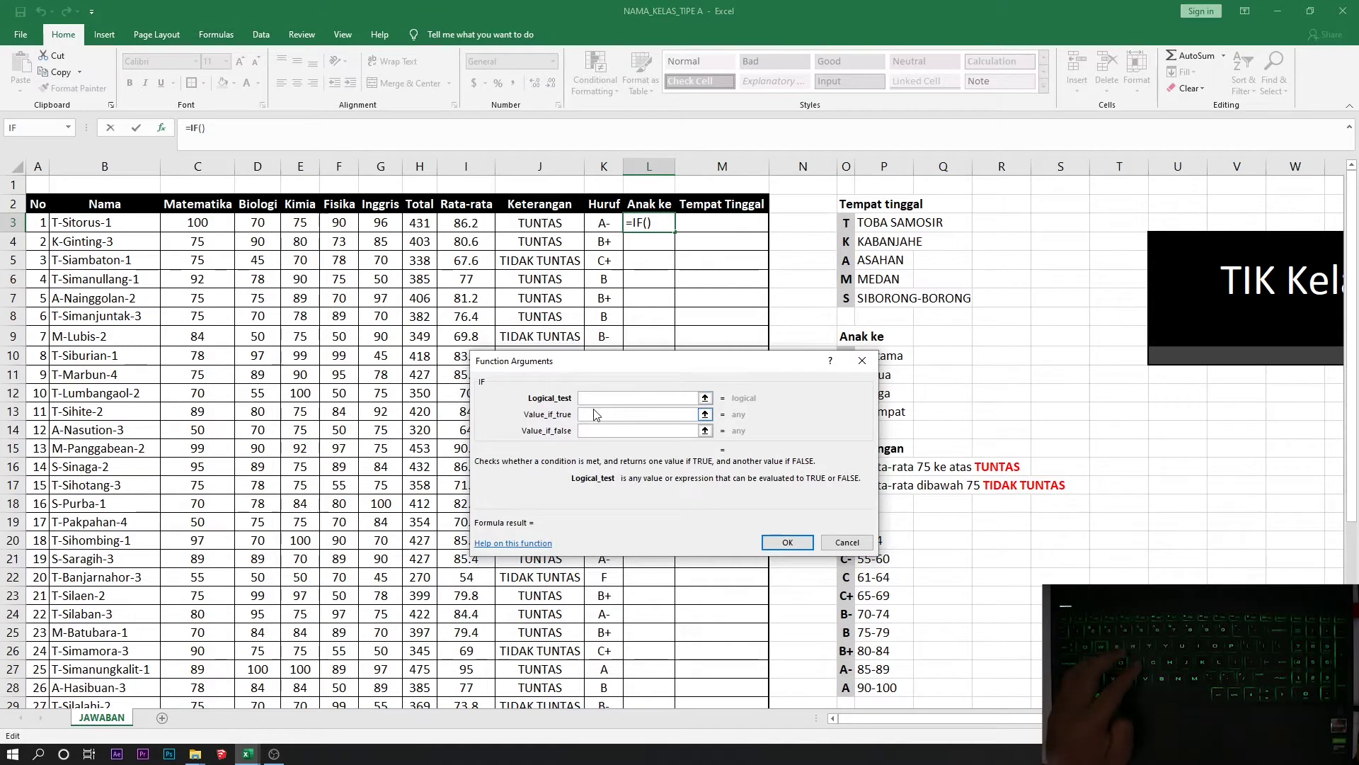
pyautogui.moveTo(626, 365); pyautogui.dragTo(542, 471)
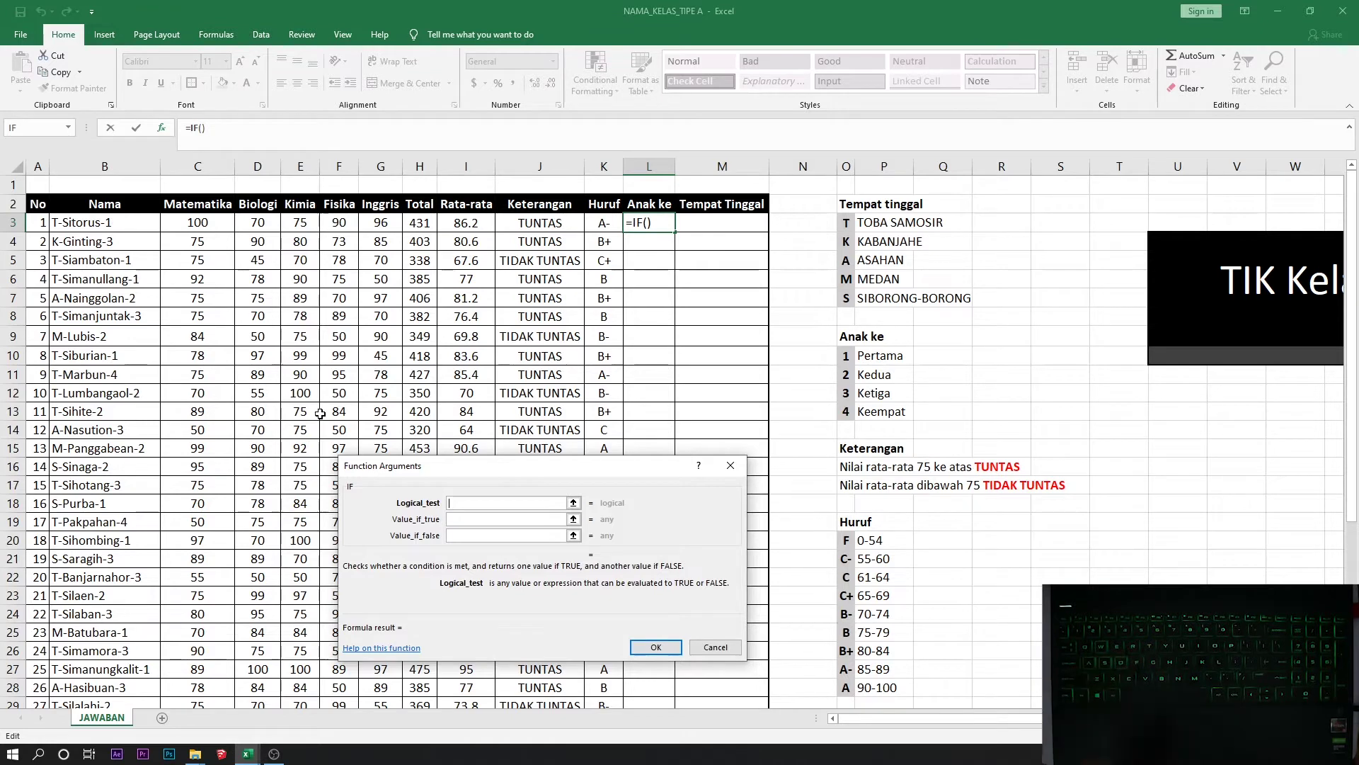
pyautogui.moveTo(468, 518); pyautogui.dragTo(227, 261)
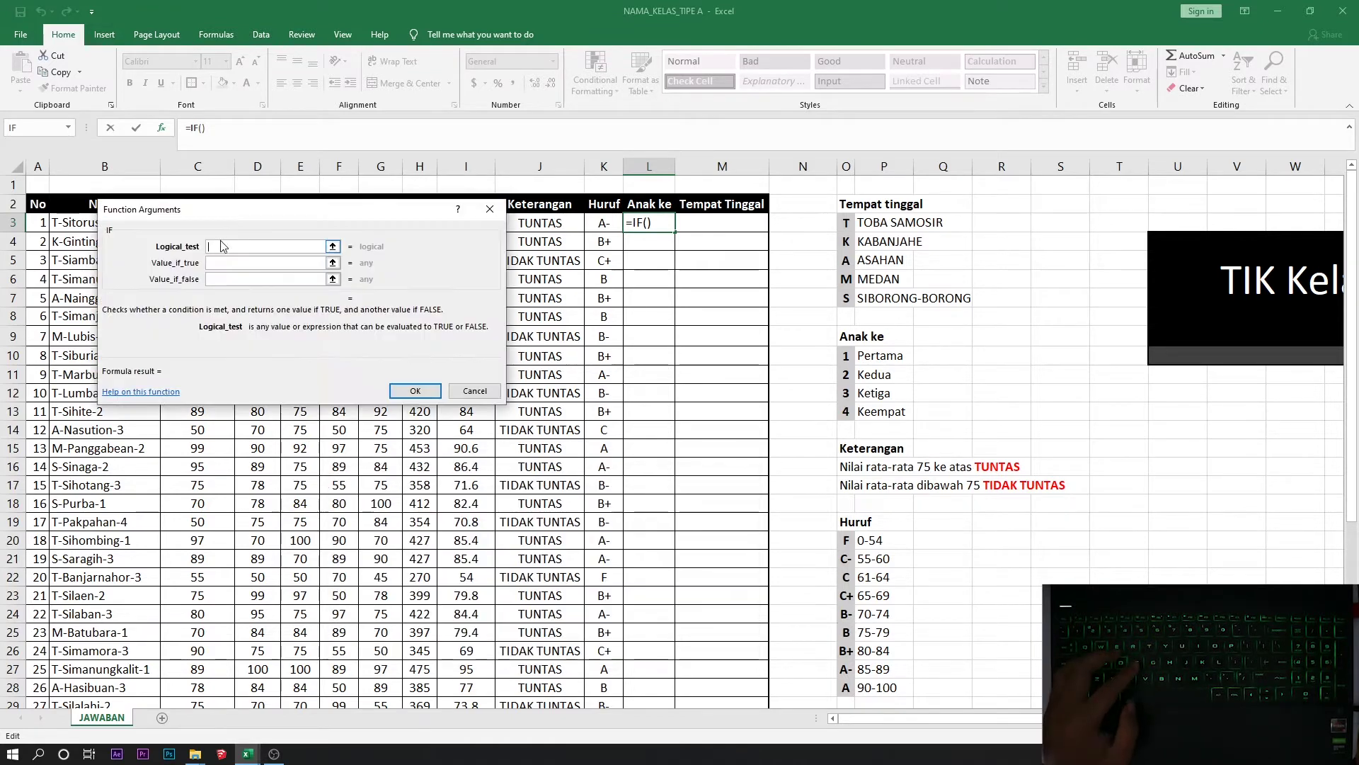
# Step: Search the function library for "right" and nest the RIGHT function inside the logical test of L3's IF
pyautogui.click(69, 129)
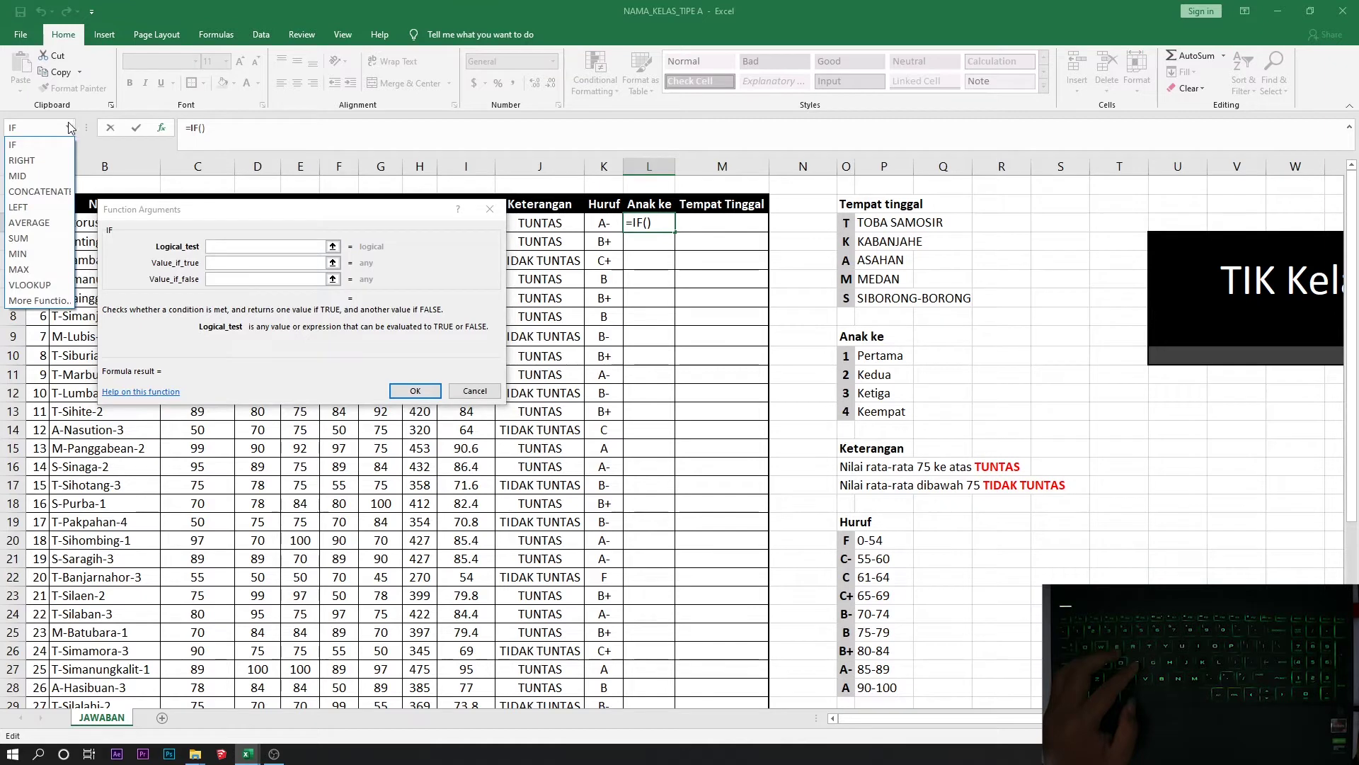
pyautogui.click(39, 300)
pyautogui.moveTo(544, 328); pyautogui.dragTo(381, 303)
pyautogui.moveTo(106, 228); pyautogui.dragTo(119, 245)
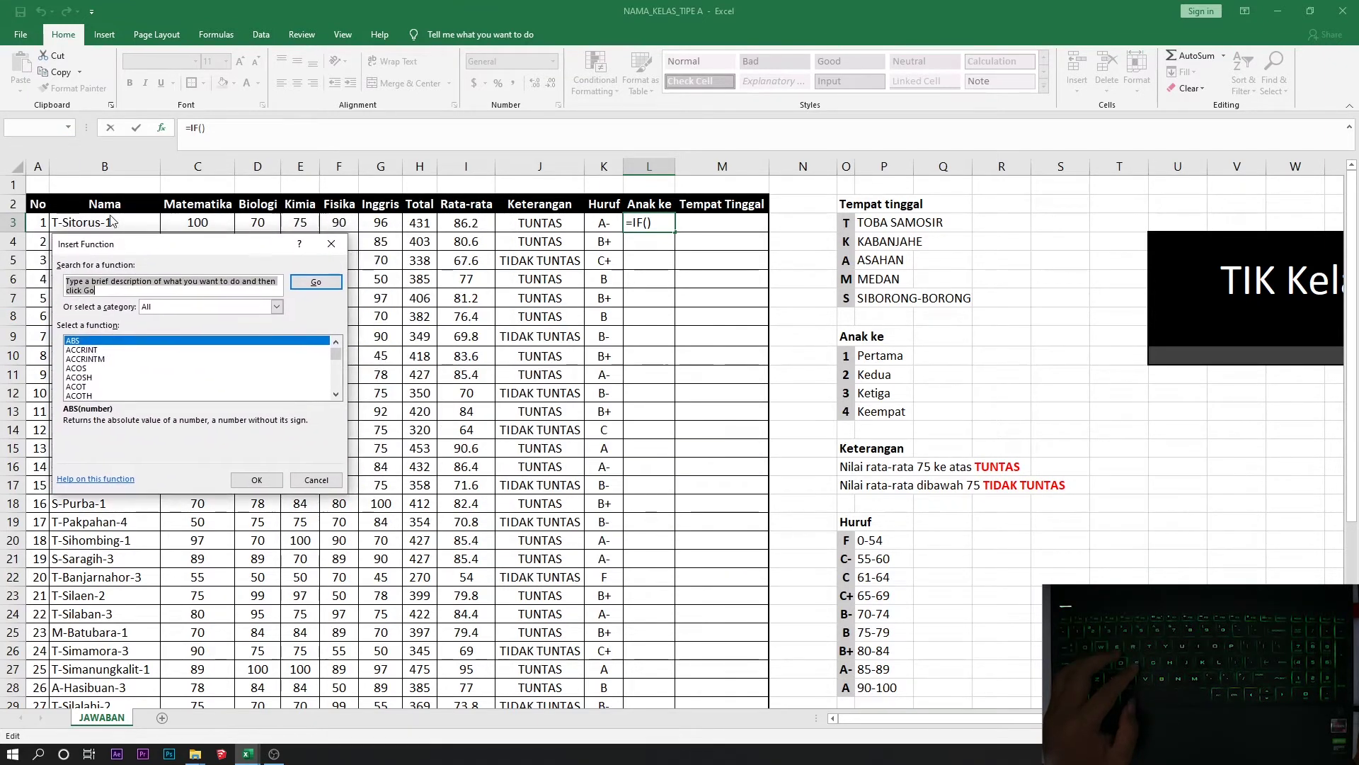
pyautogui.write('right')
pyautogui.press('Return')
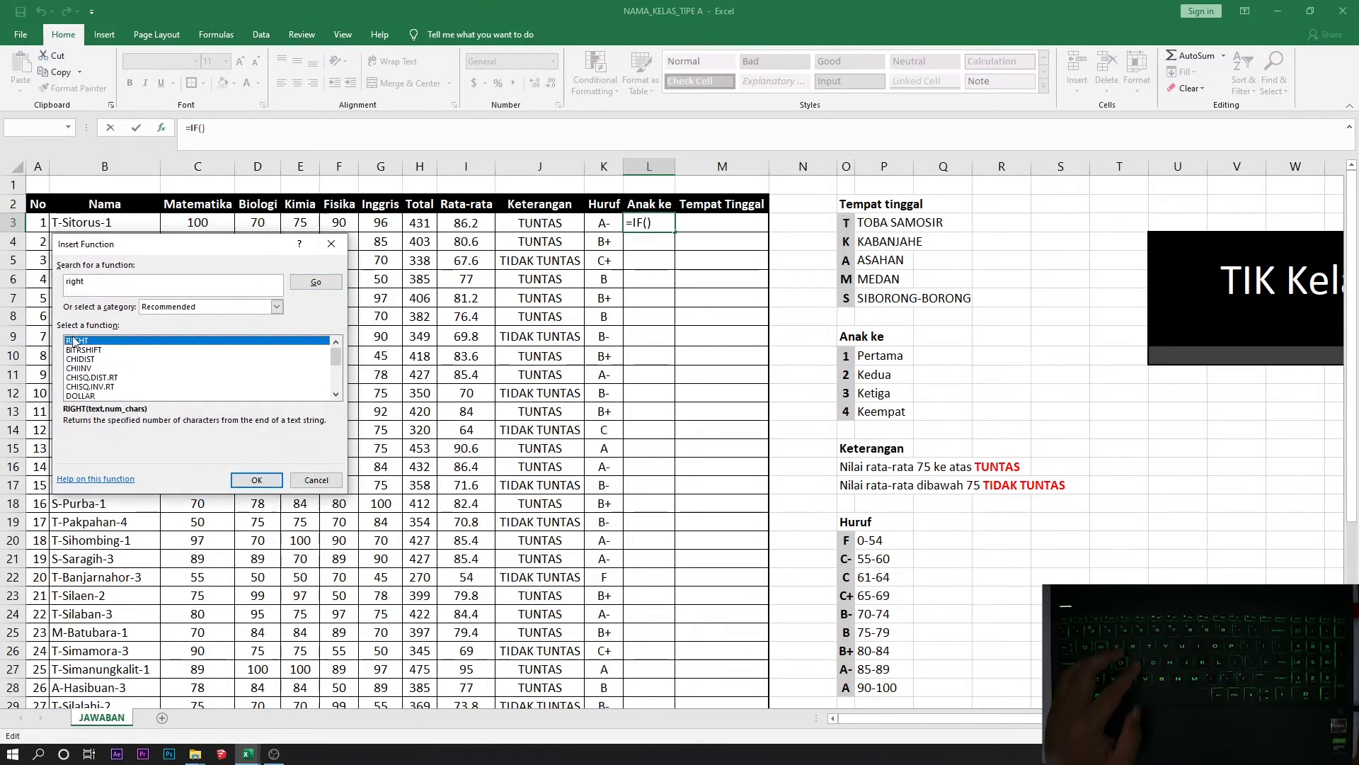
pyautogui.click(253, 481)
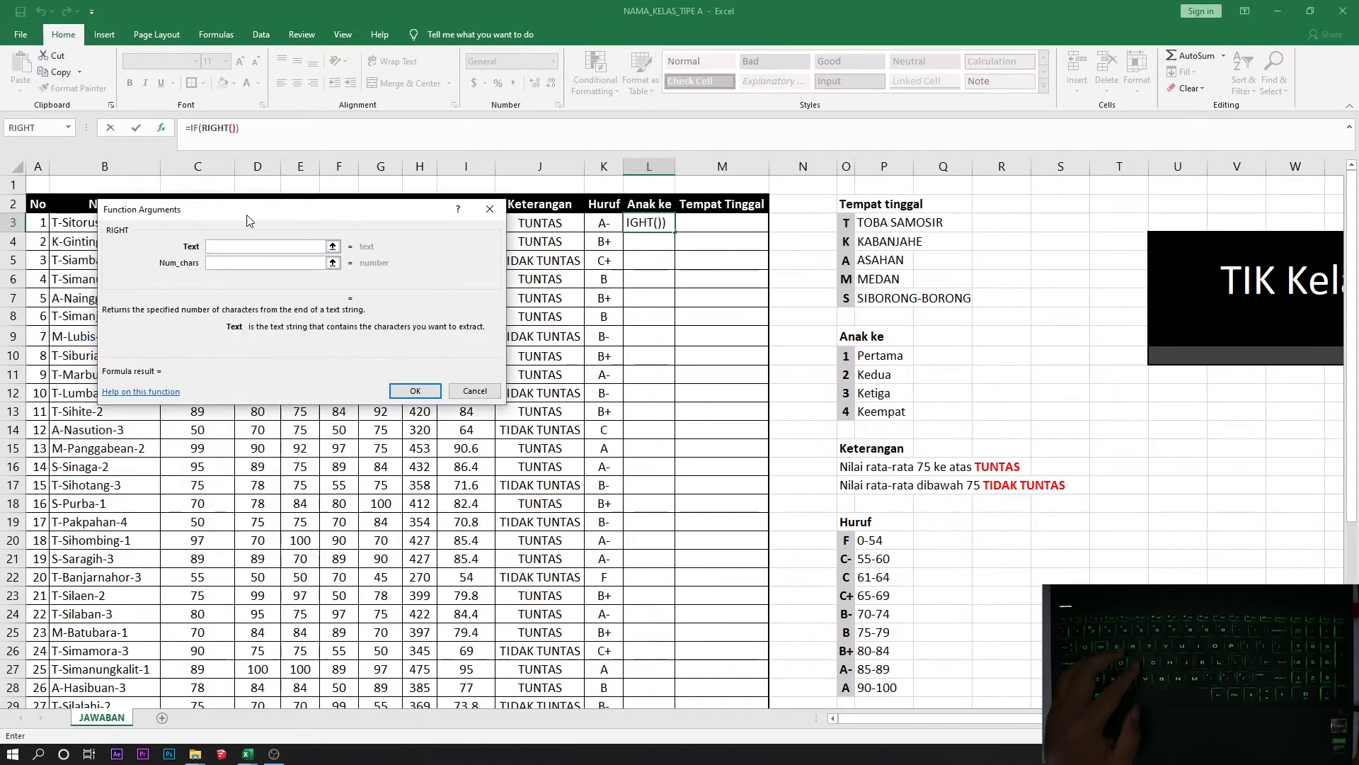
# Step: Set the nested RIGHT function to take 1 character from the student's name in B3
pyautogui.moveTo(247, 220); pyautogui.dragTo(180, 341)
pyautogui.click(105, 223)
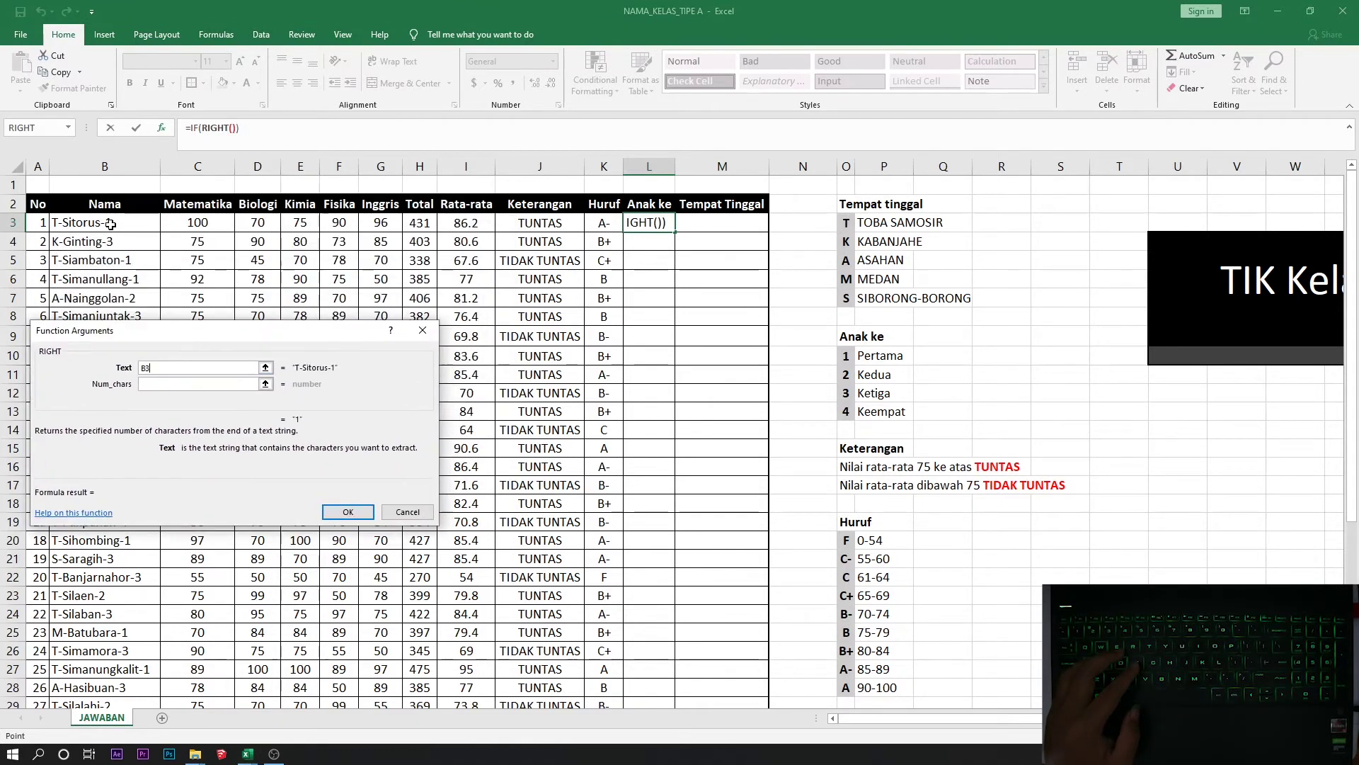
pyautogui.click(167, 384)
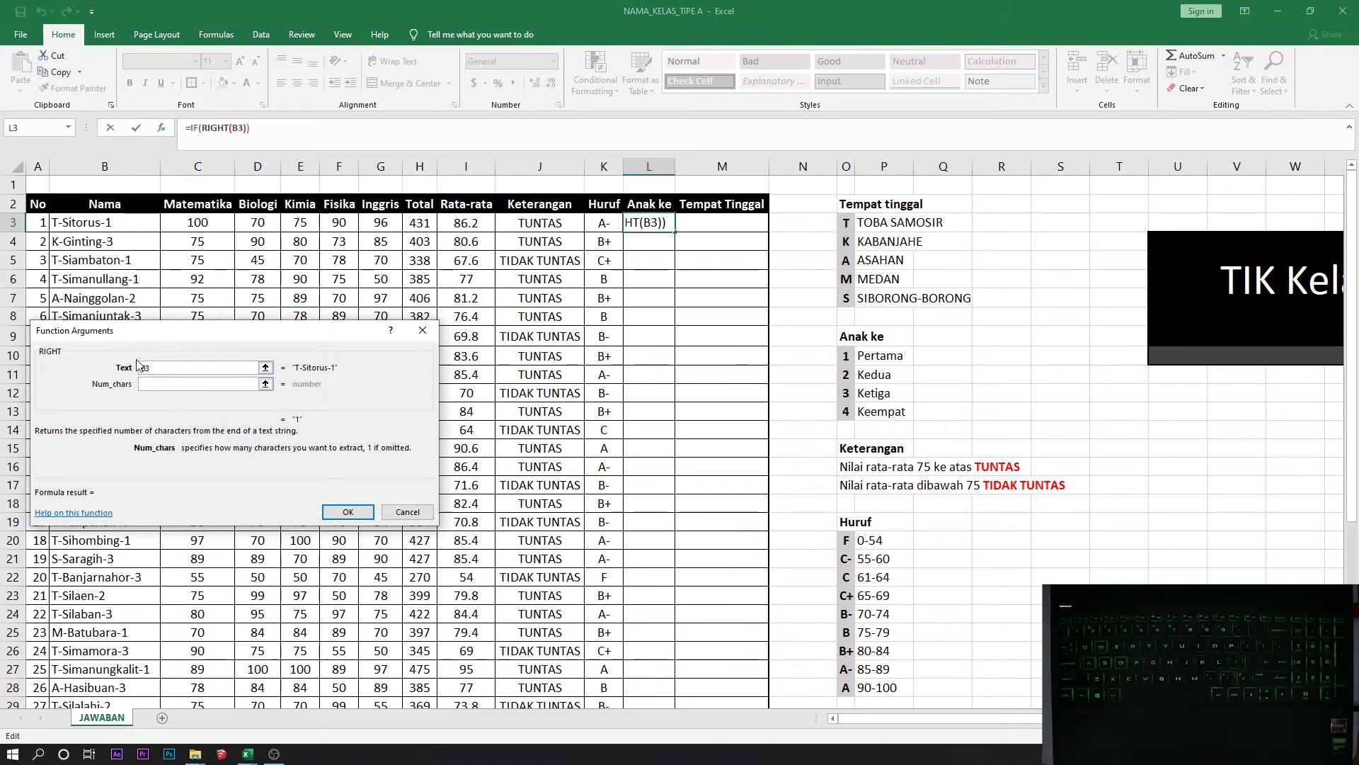
pyautogui.write('1')
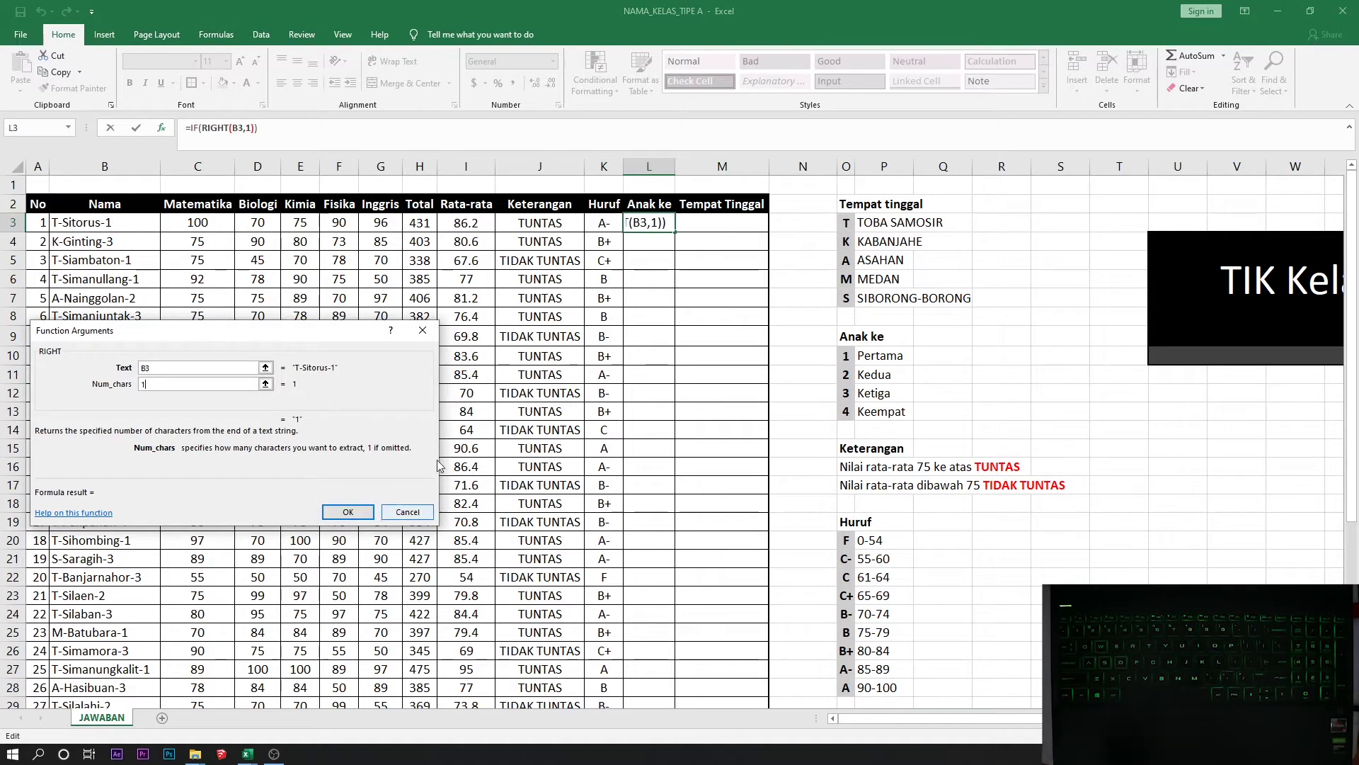
# Step: Complete L3's IF so that it tests RIGHT(B3,1)="1" and returns "Pertama" when true
pyautogui.click(194, 126)
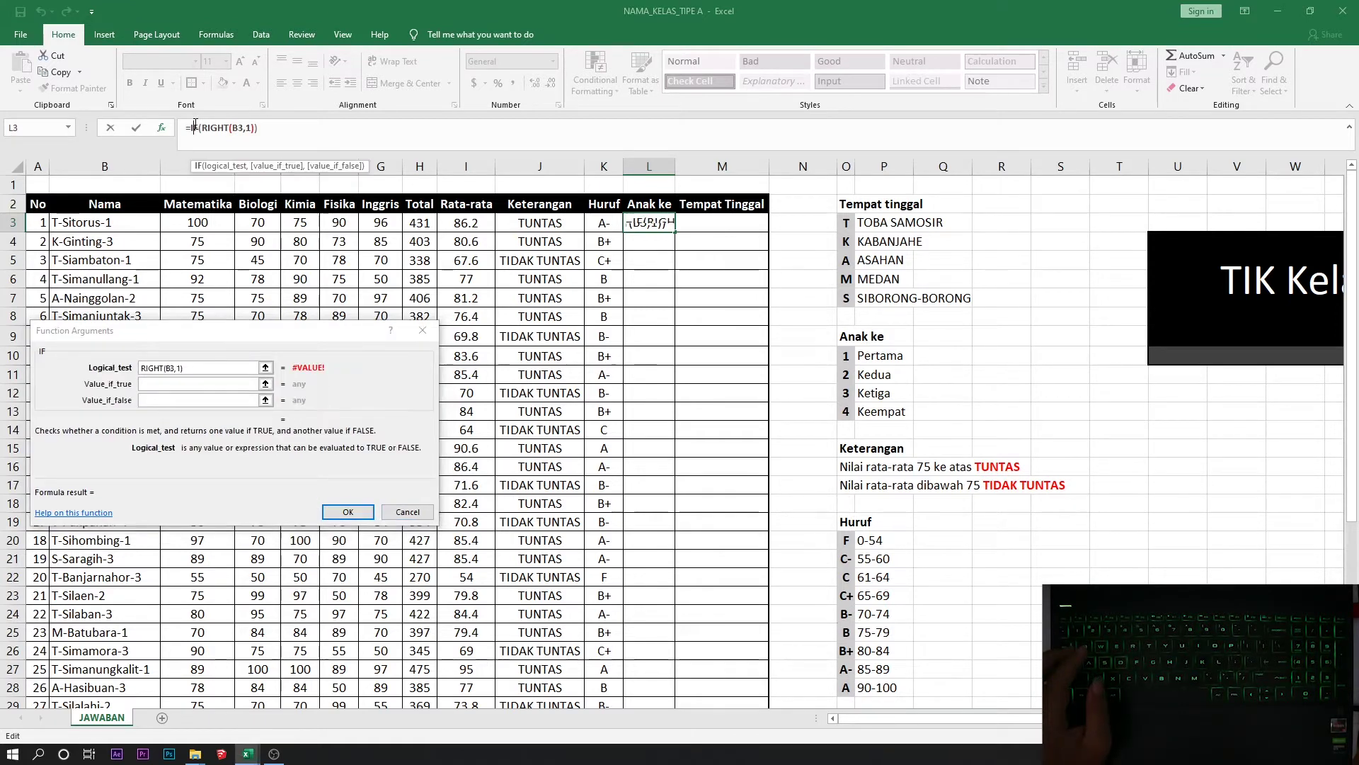
pyautogui.click(216, 383)
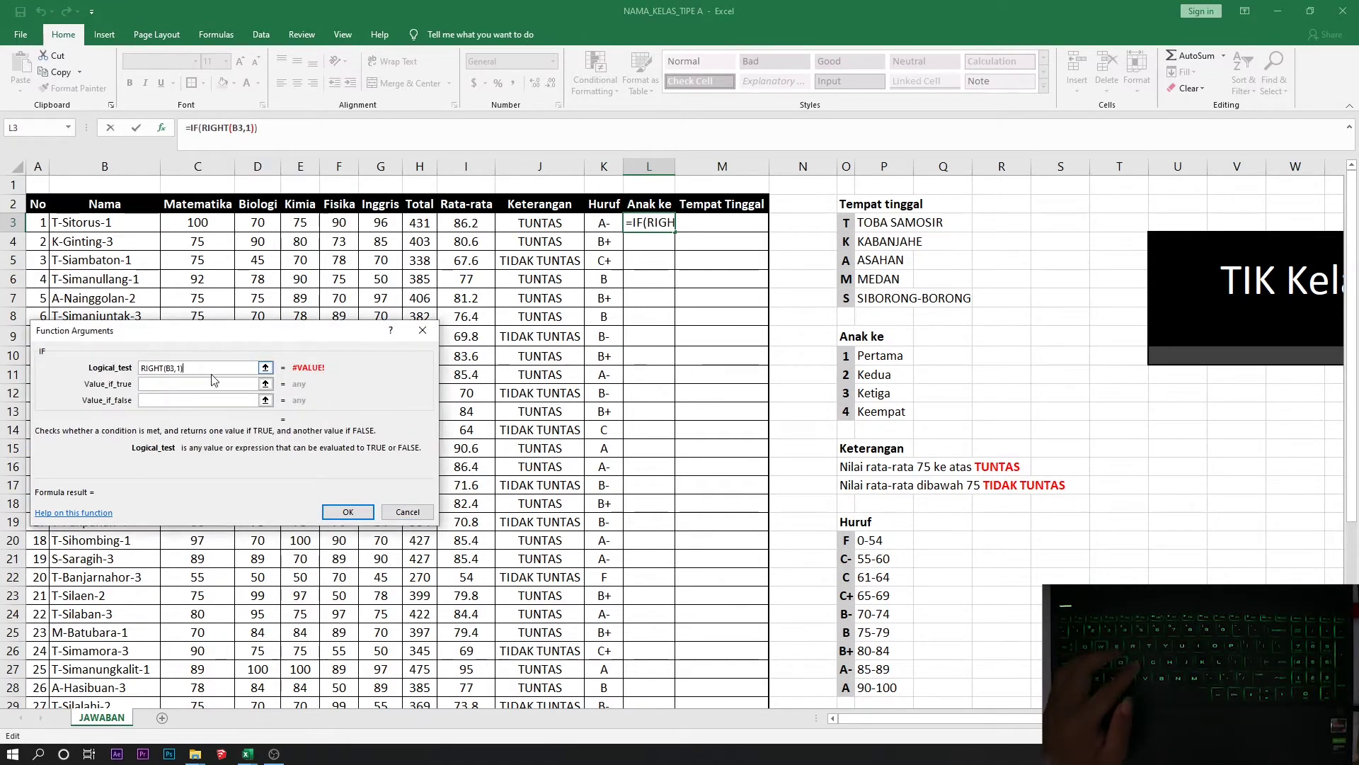
pyautogui.write('=')
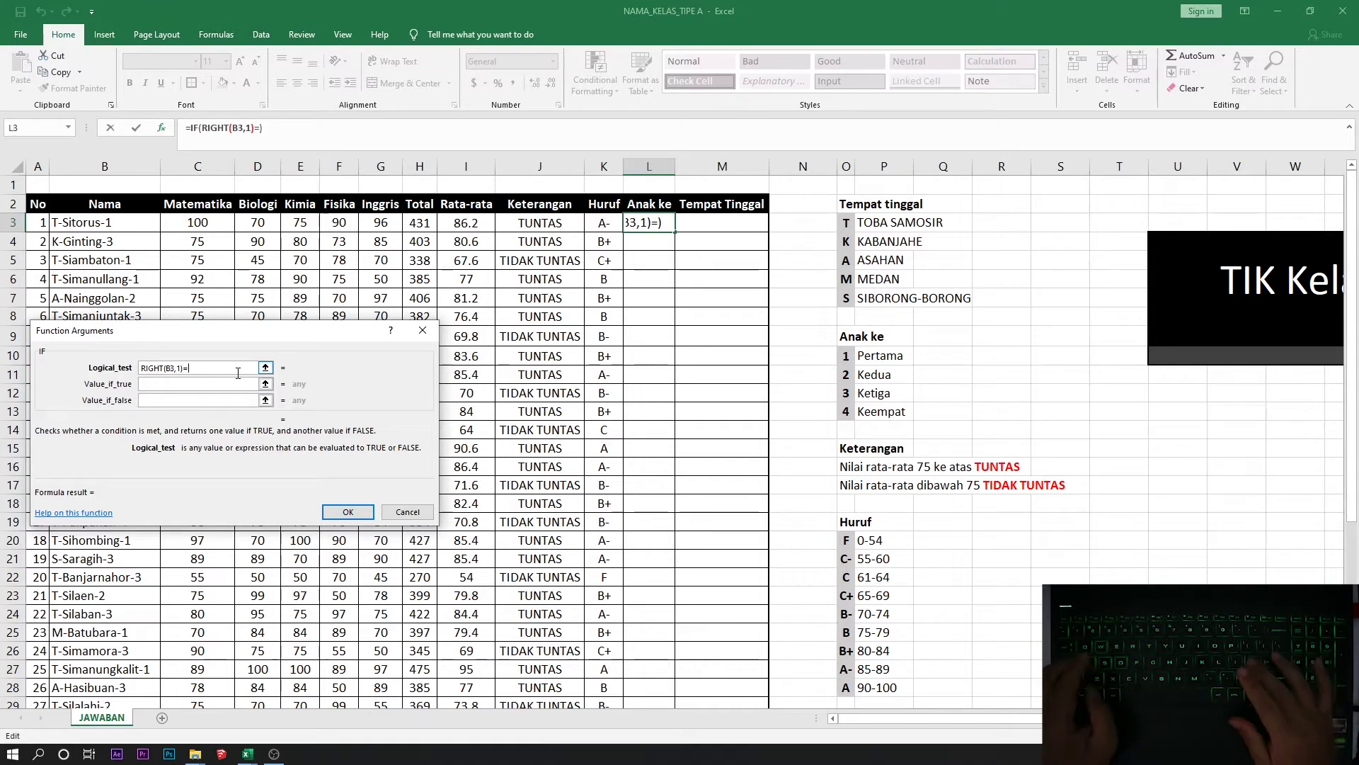
pyautogui.write('"1"')
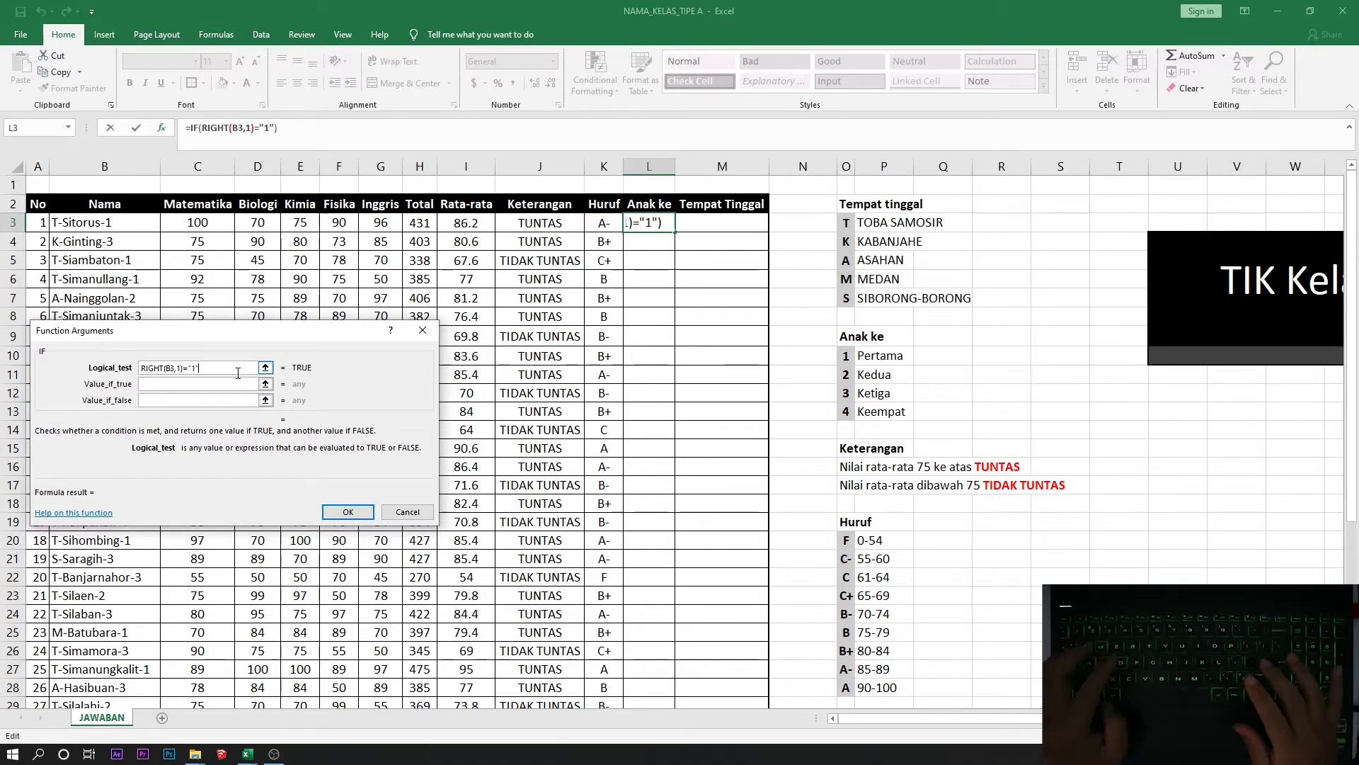
pyautogui.click(223, 383)
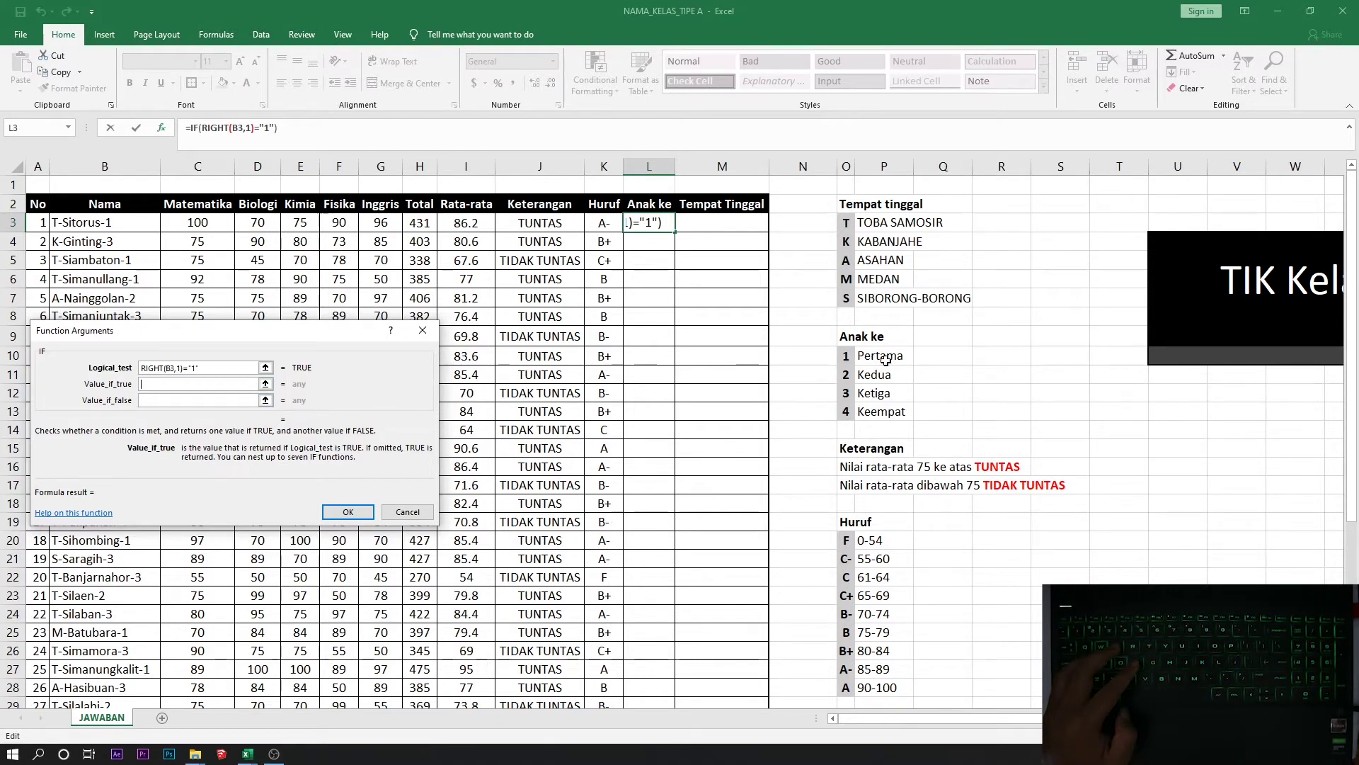
pyautogui.write('Per')
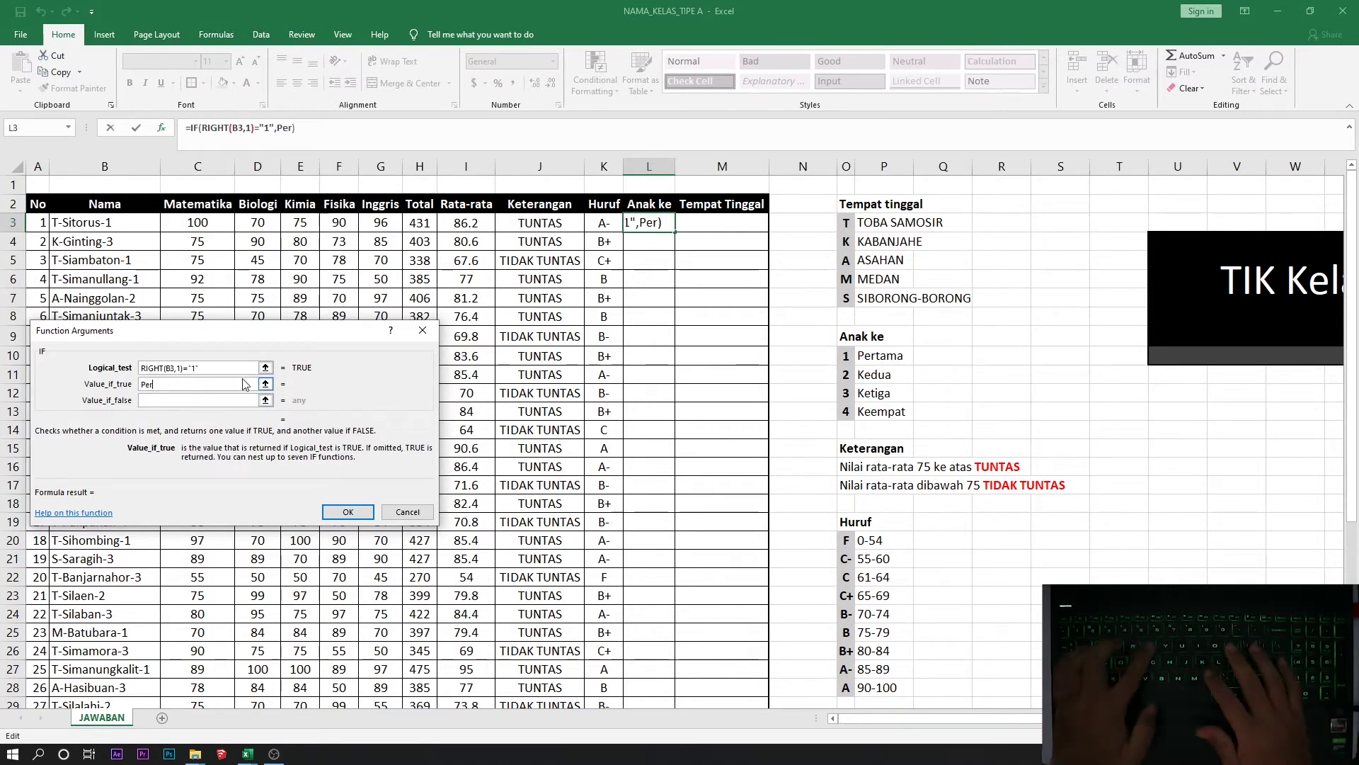
pyautogui.write('tama')
# Step: Nest a second IF in L3's value-if-false and put RIGHT(B3,1) in its logical test
pyautogui.click(218, 408)
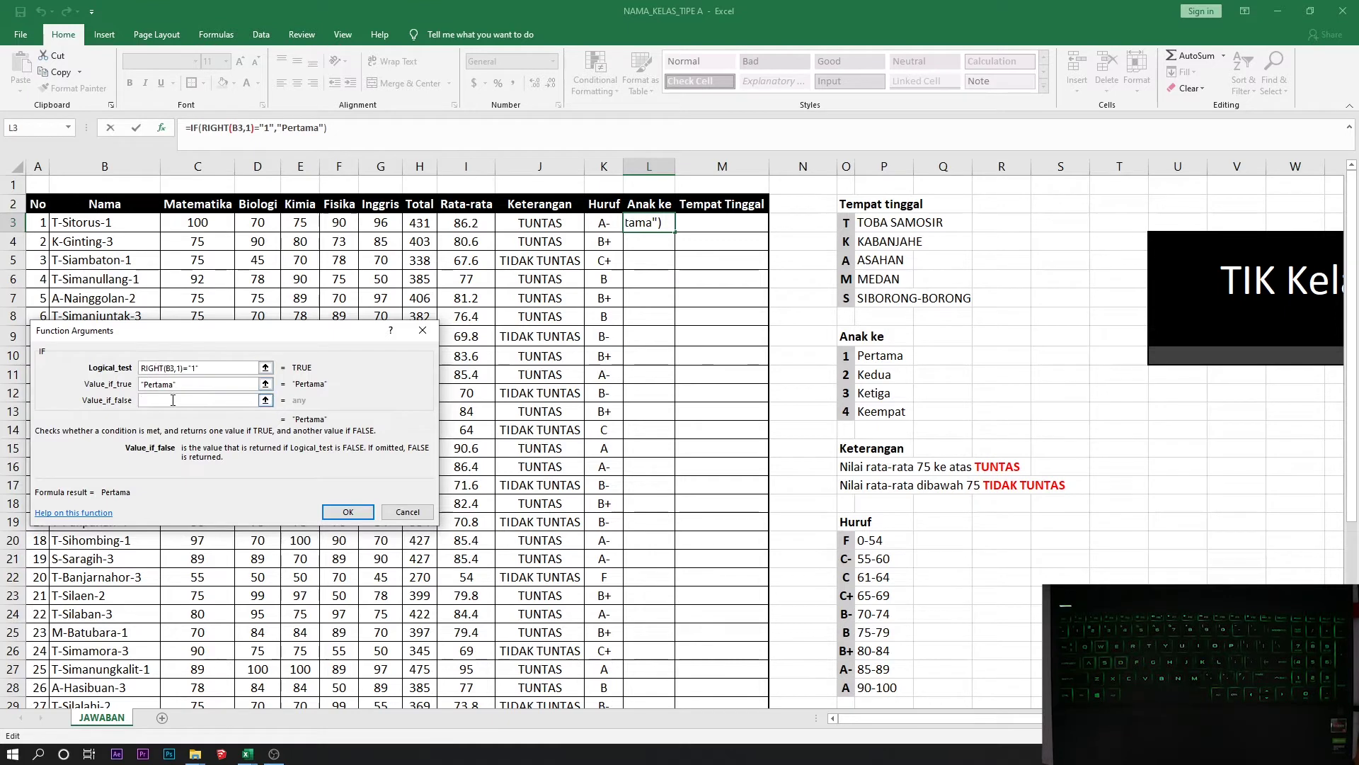
pyautogui.click(68, 128)
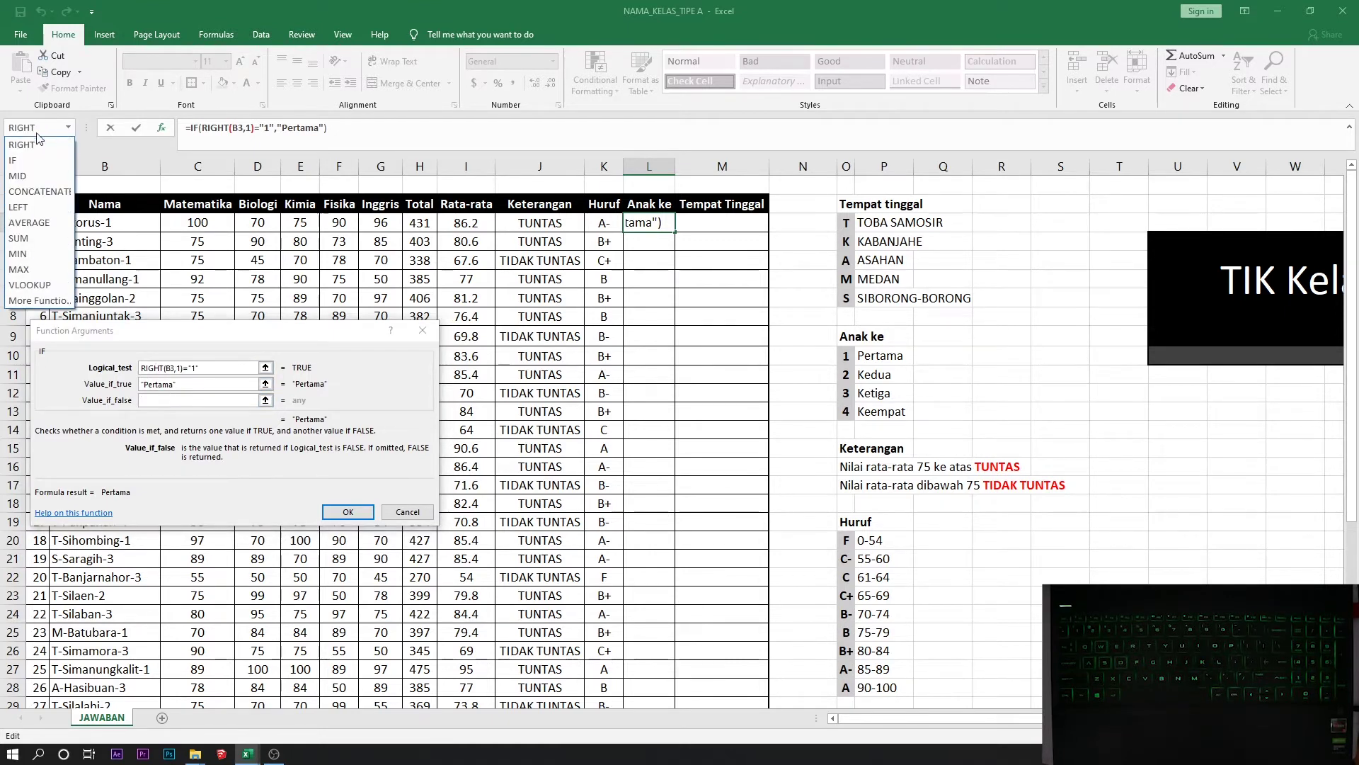
pyautogui.click(8, 161)
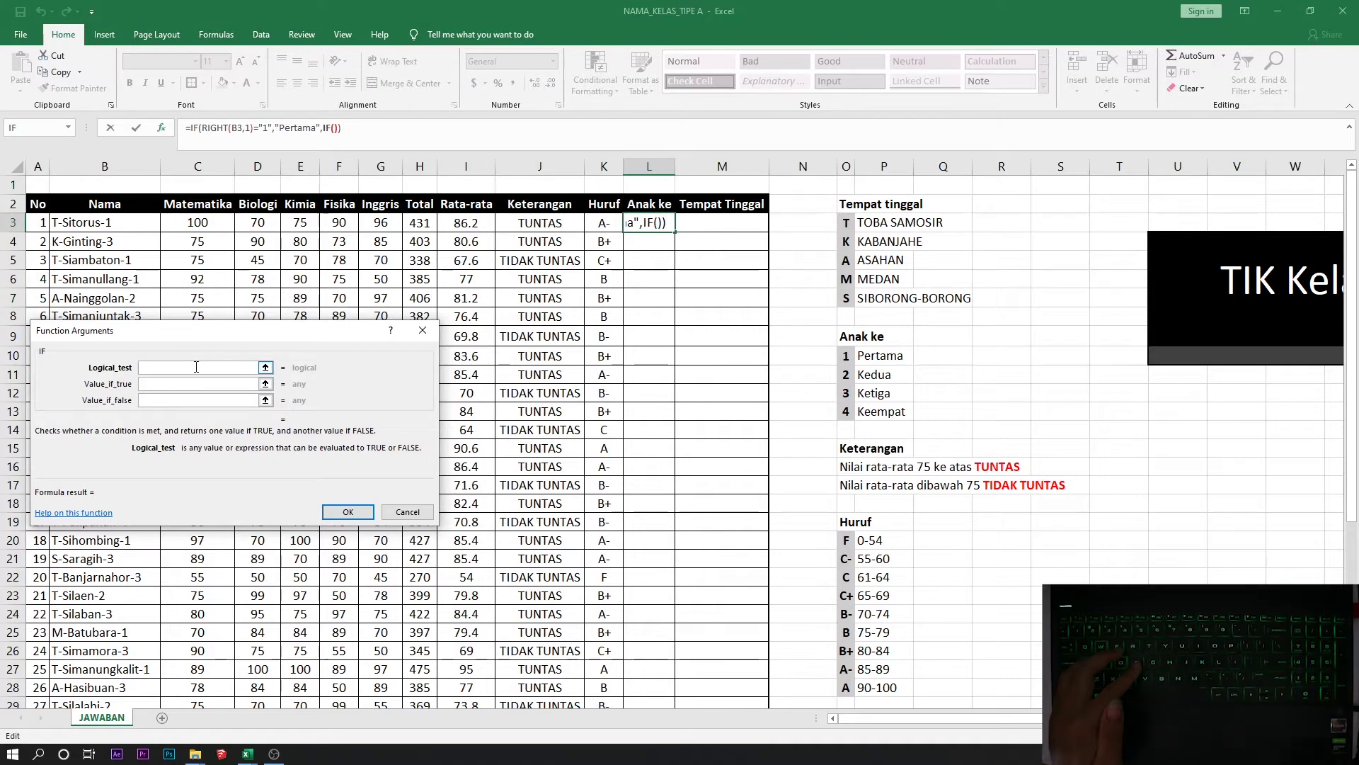
pyautogui.click(68, 127)
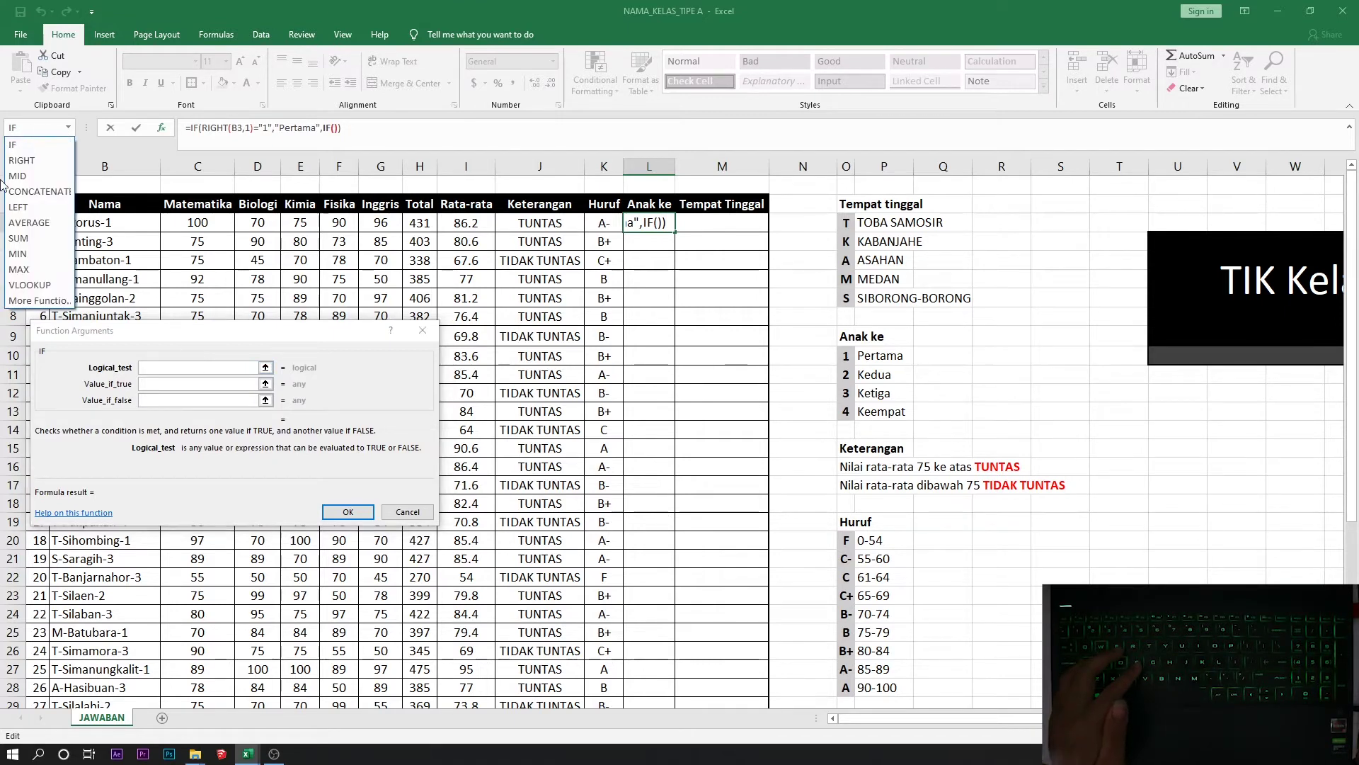
pyautogui.click(21, 160)
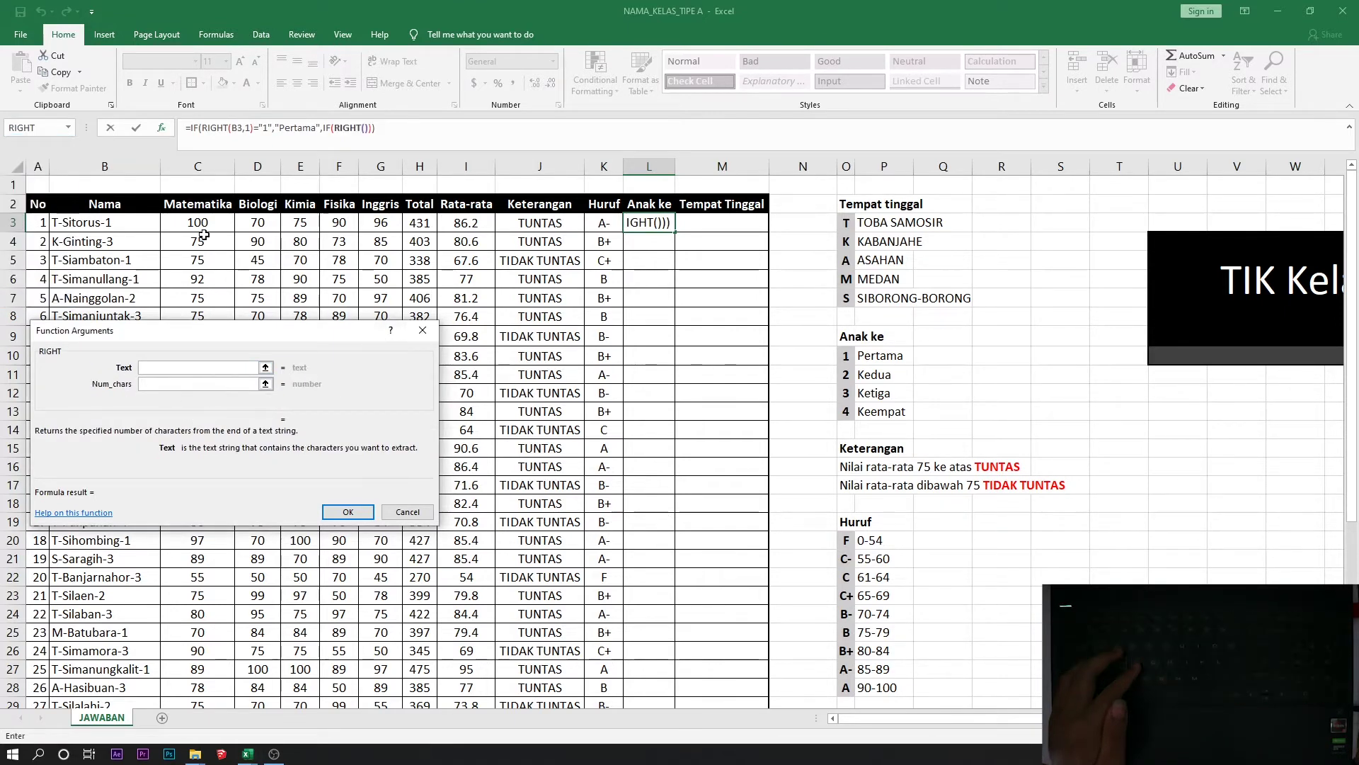
pyautogui.click(95, 225)
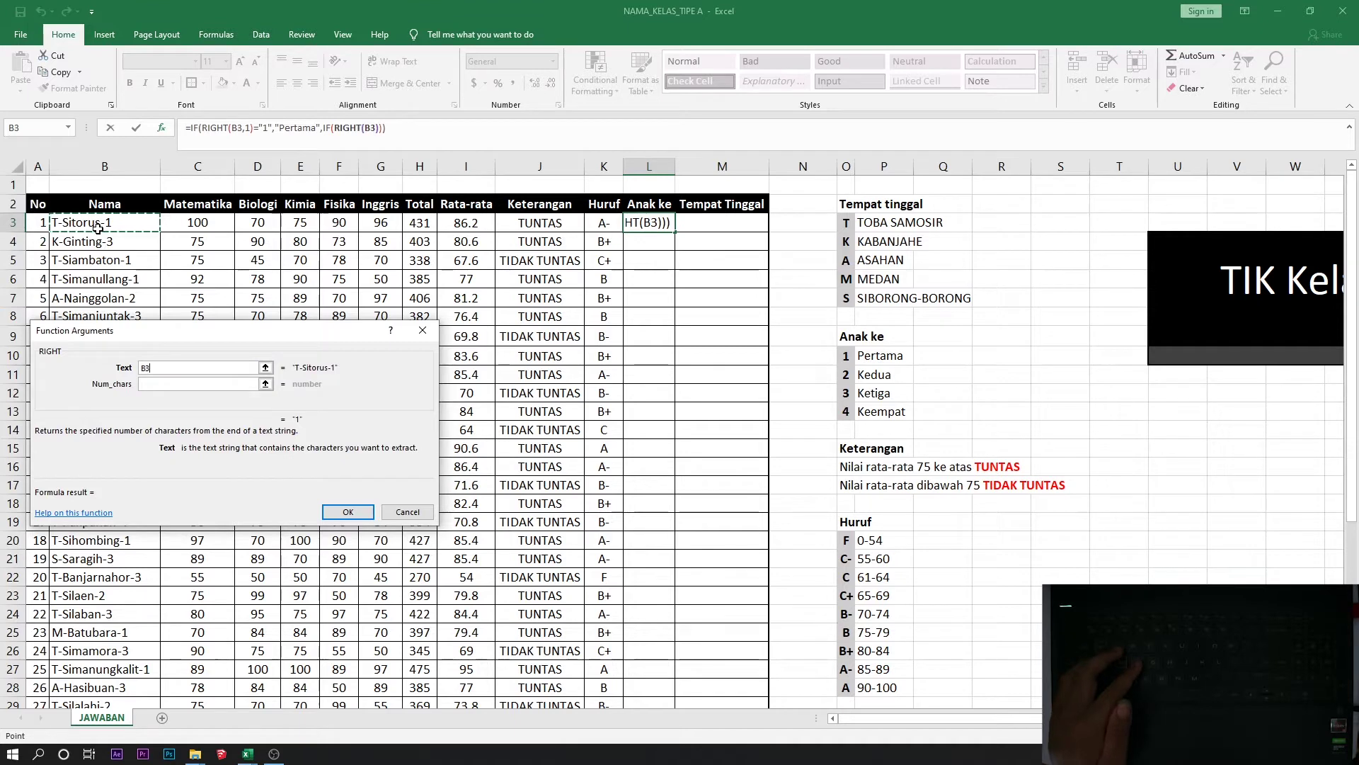
pyautogui.press('Tab')
pyautogui.write('1')
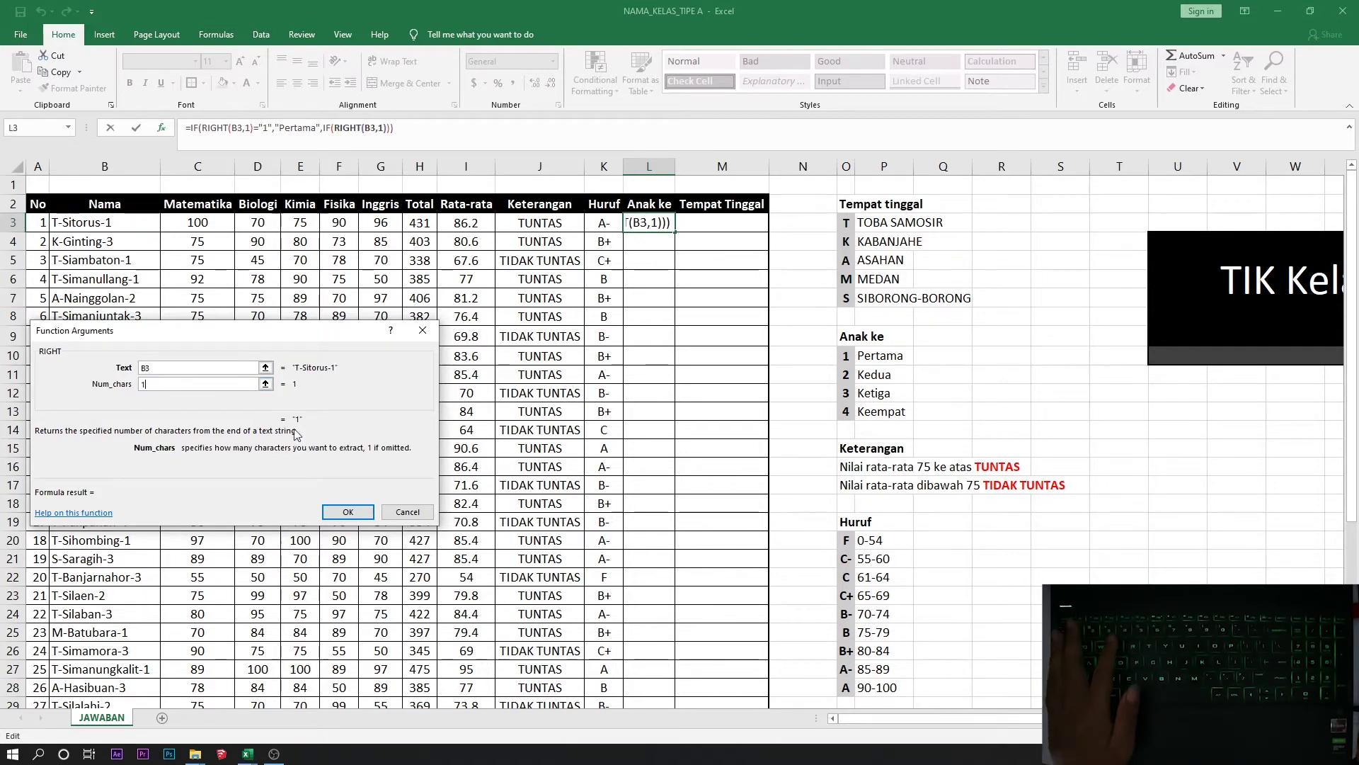
# Step: Complete the second IF so that it tests RIGHT(B3,1)="2" and returns "Kedua" when true
pyautogui.click(330, 128)
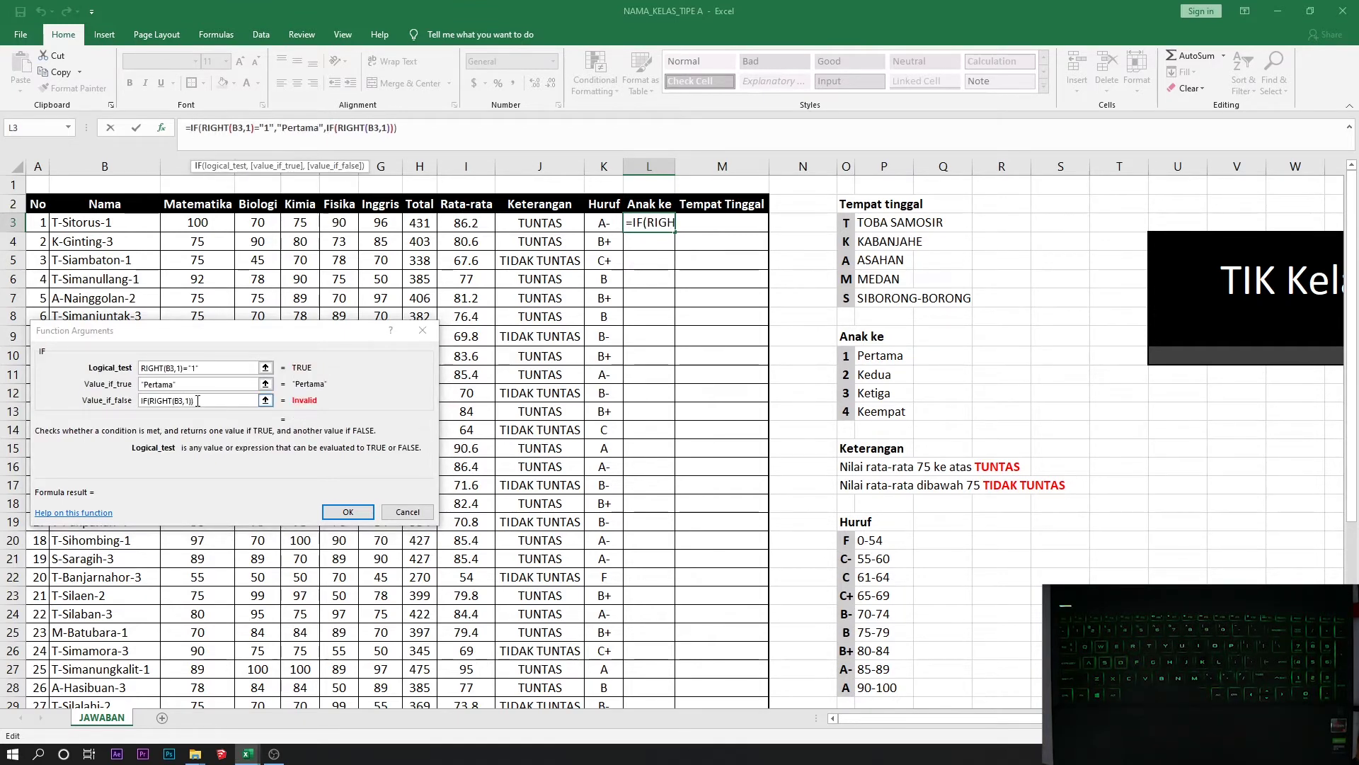
pyautogui.click(330, 128)
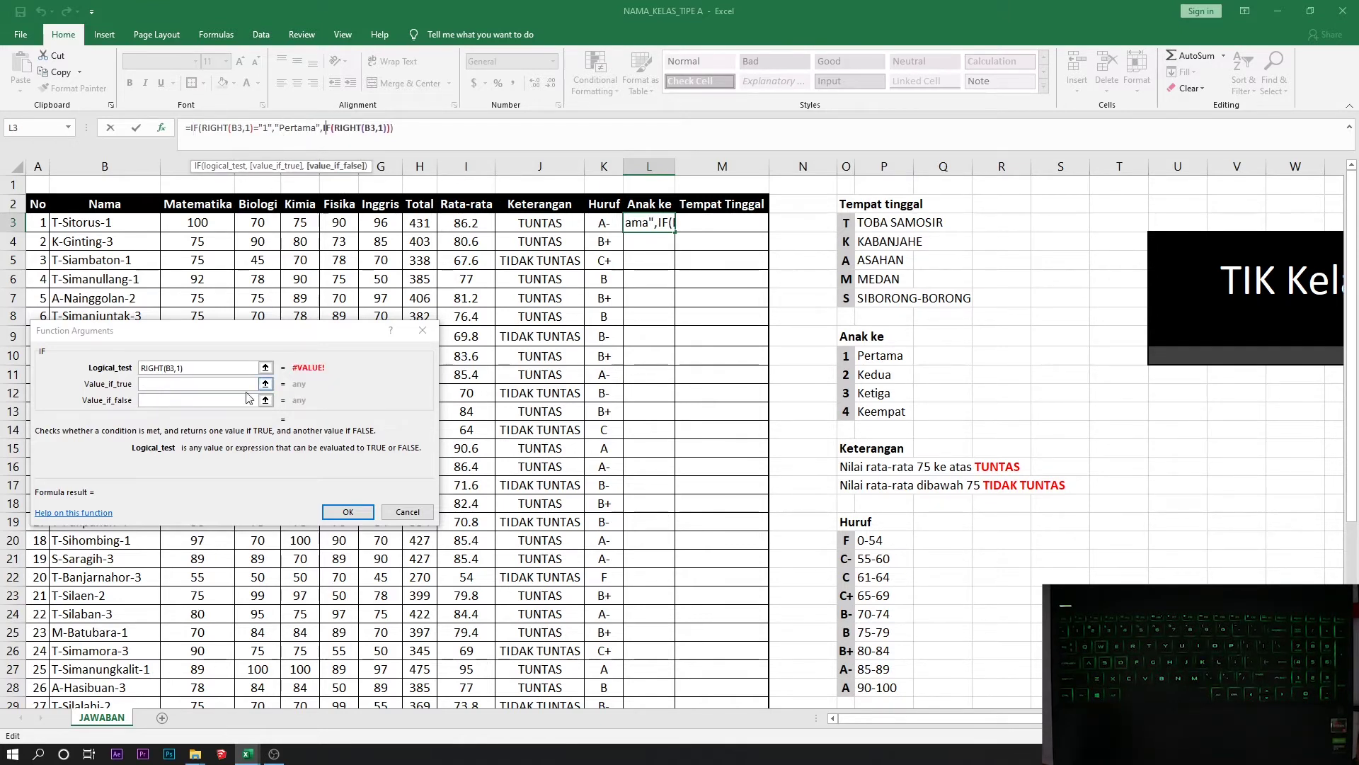
pyautogui.click(201, 368)
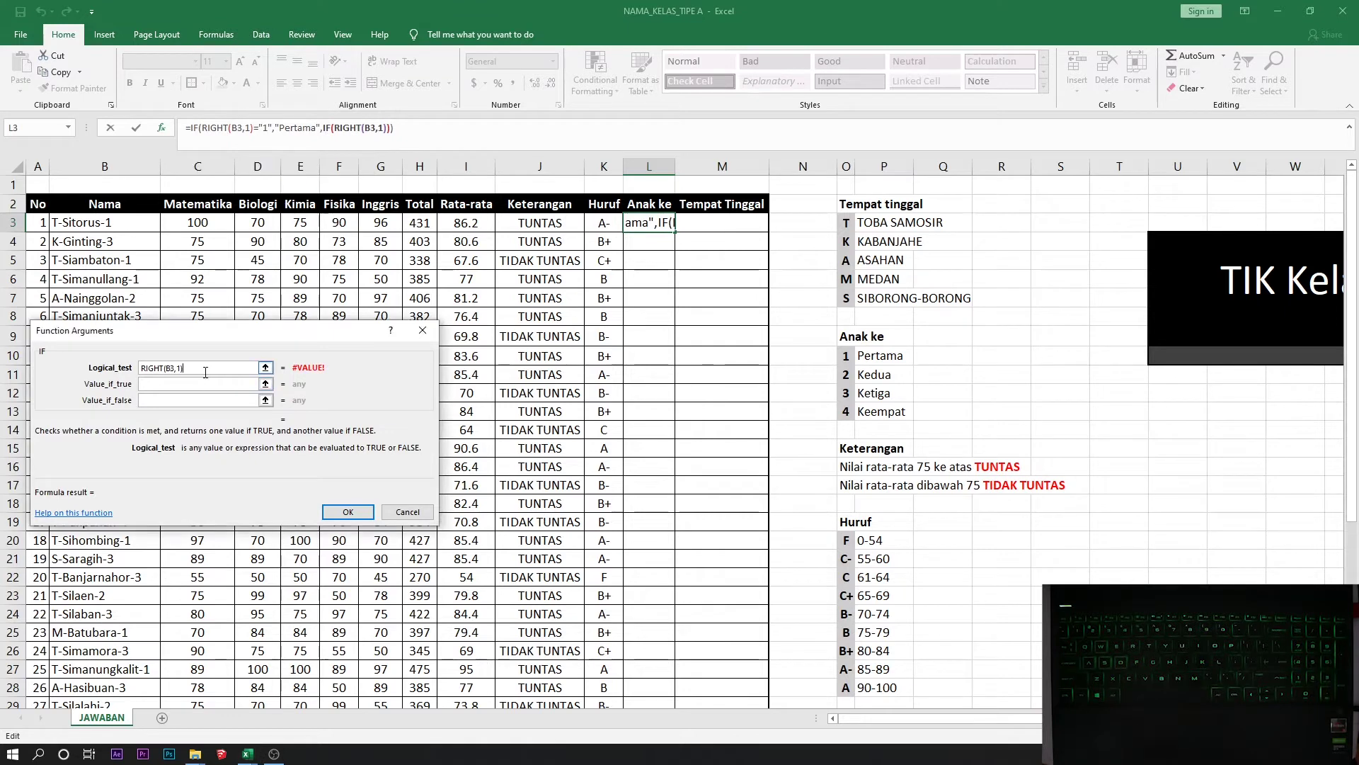
pyautogui.write('=')
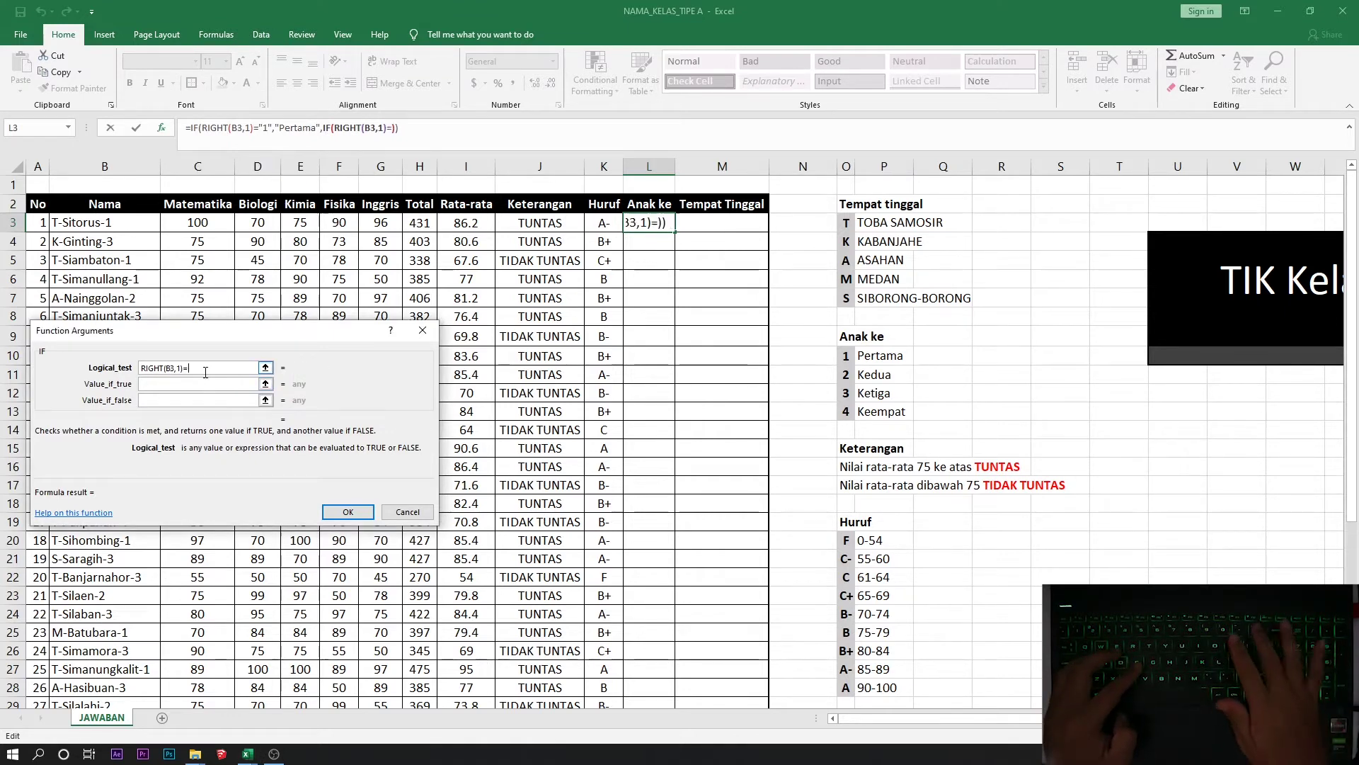
pyautogui.write('"')
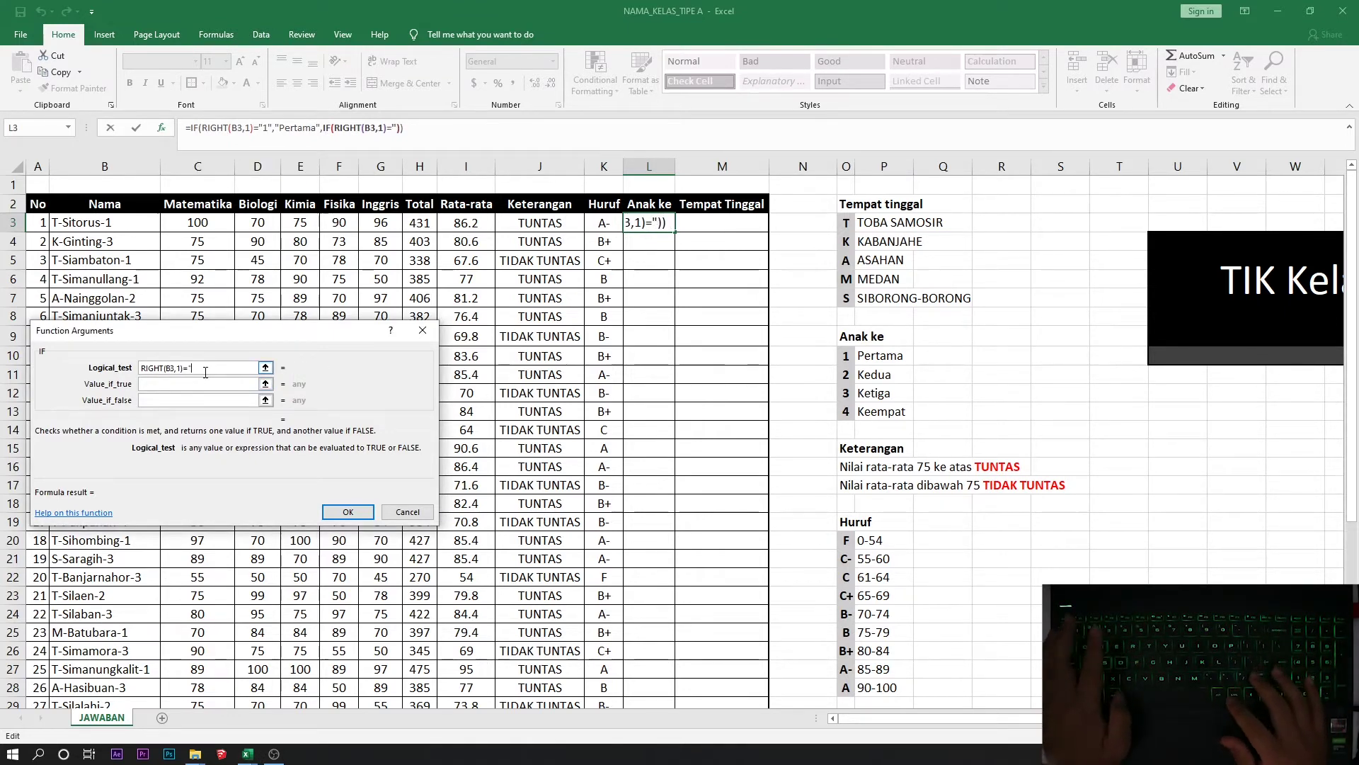
pyautogui.write('2"')
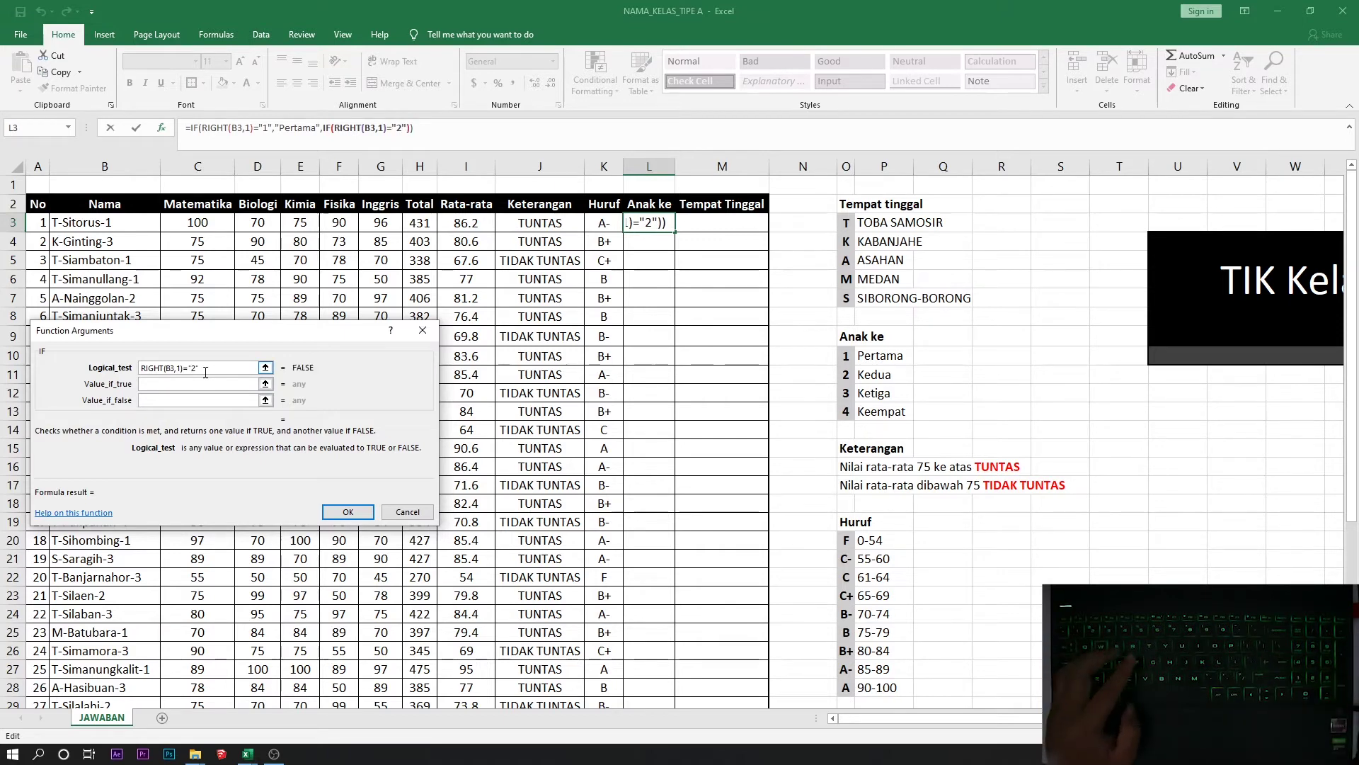
pyautogui.click(187, 385)
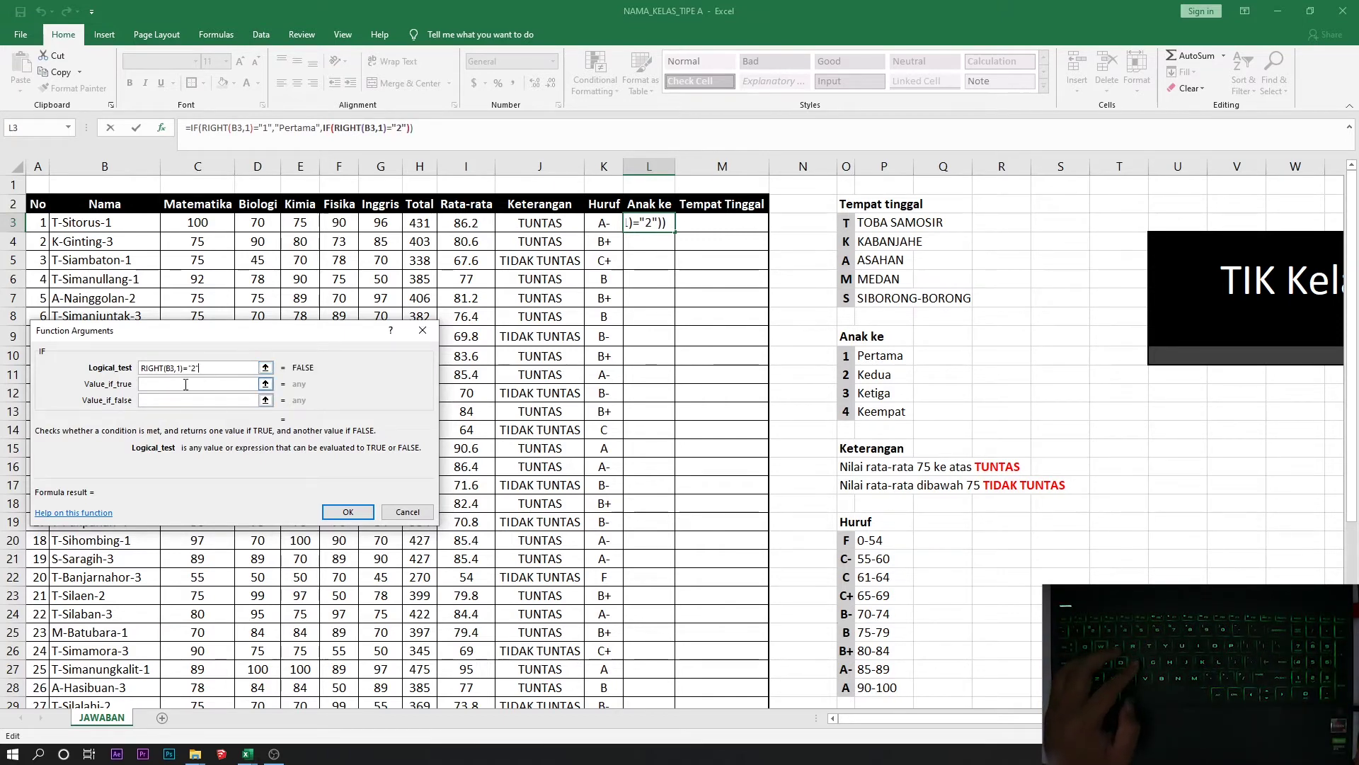
pyautogui.click(185, 383)
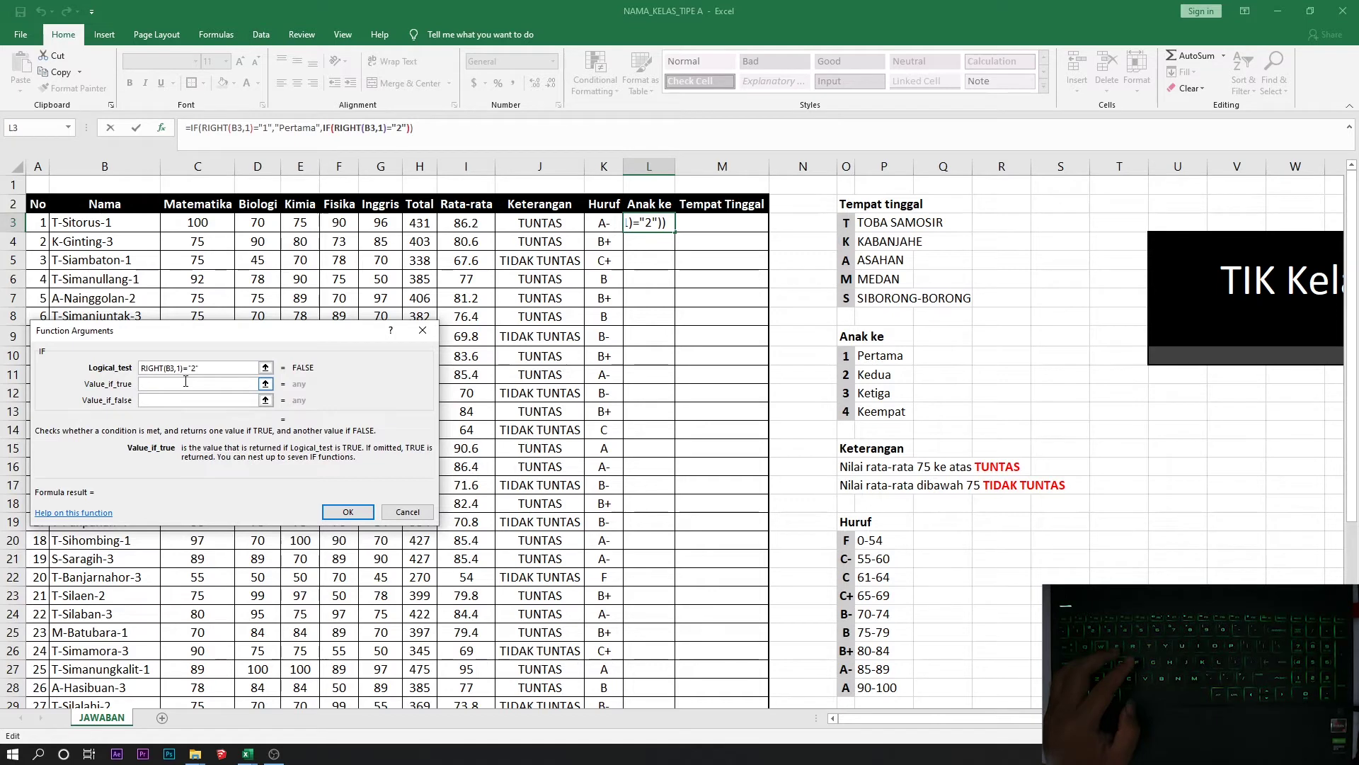
pyautogui.write('Kedua')
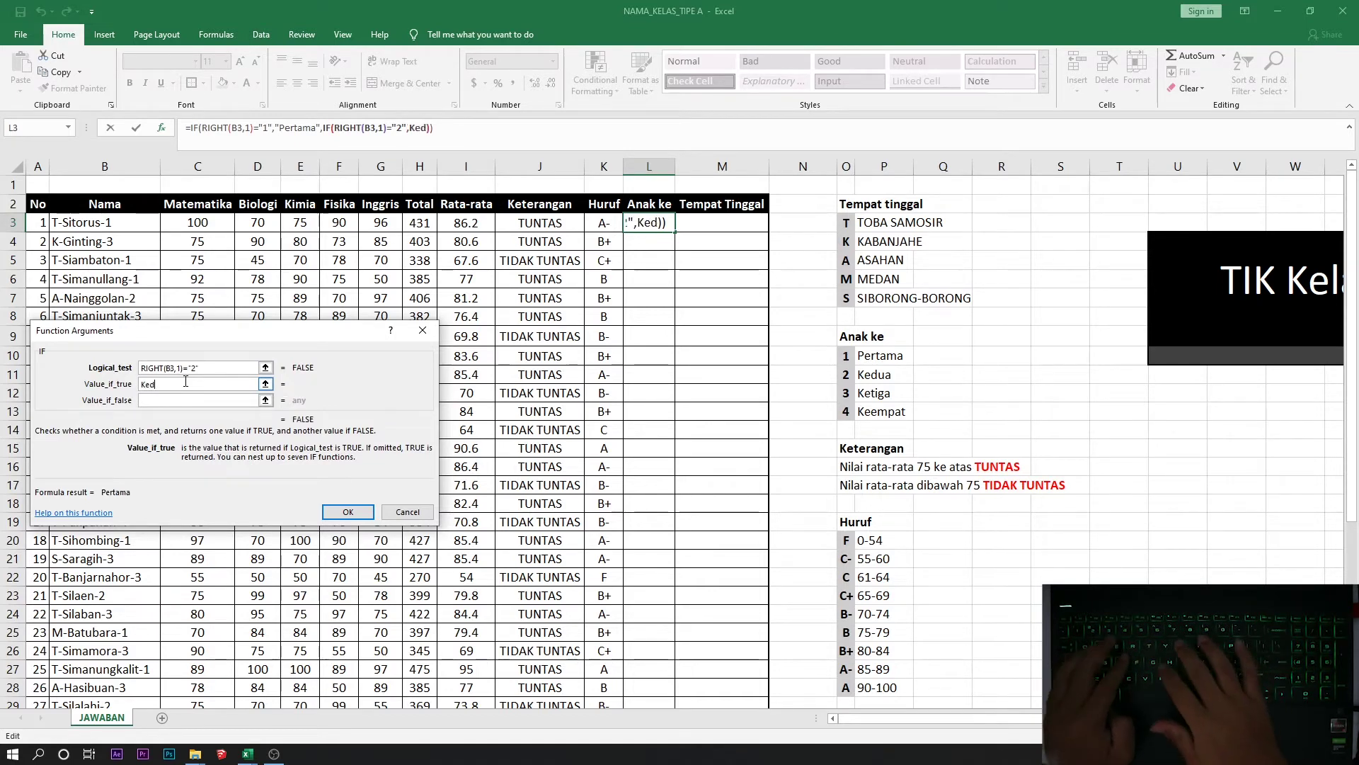
# Step: Nest a third IF in the second IF's value-if-false, with RIGHT(B3,1) inside its logical test
pyautogui.click(154, 401)
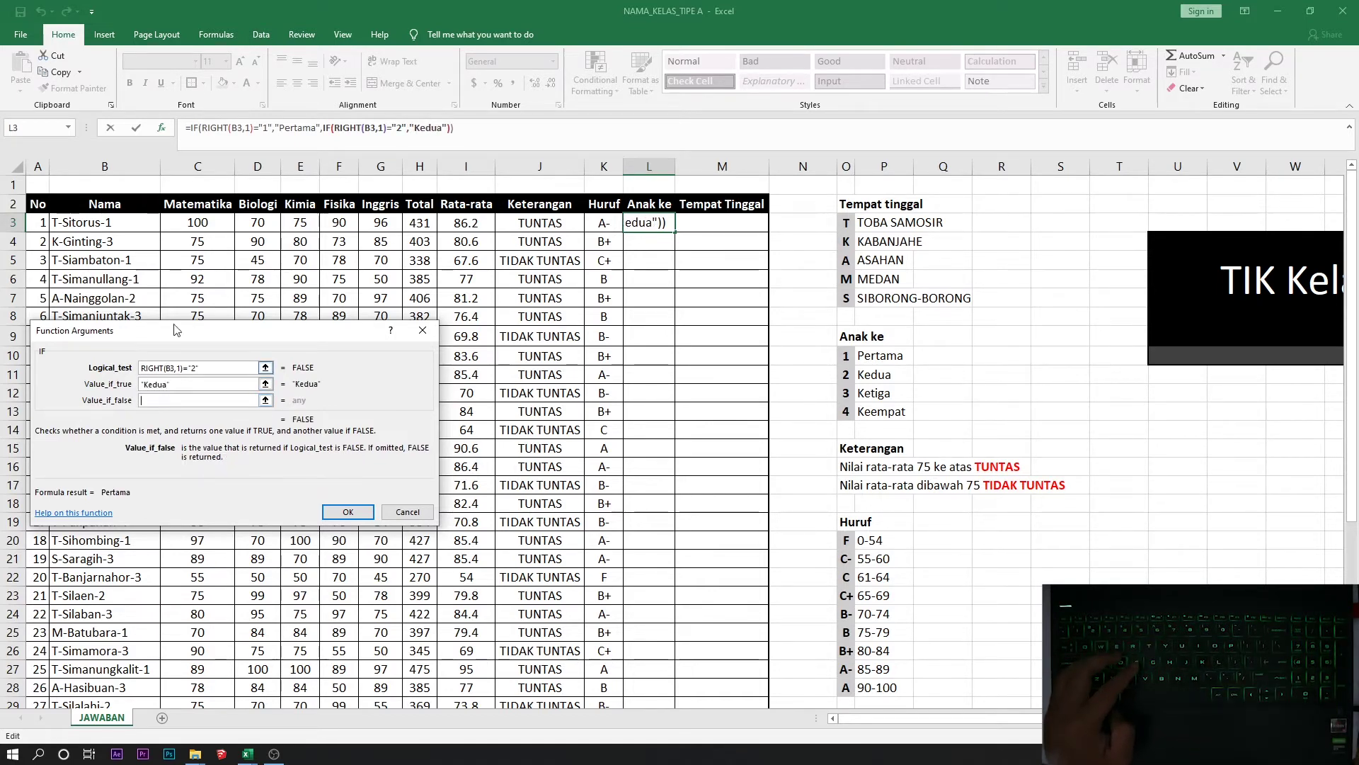
pyautogui.click(68, 128)
pyautogui.click(22, 160)
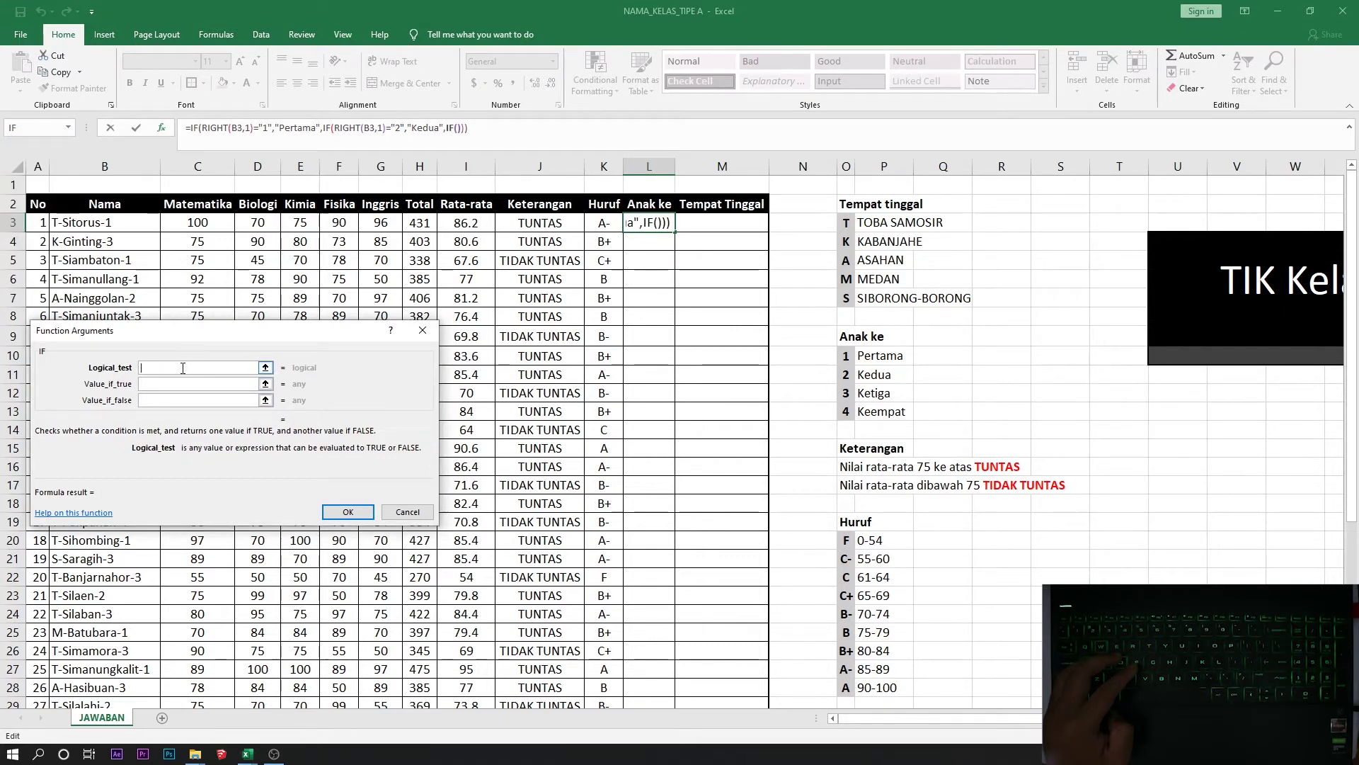
pyautogui.click(68, 127)
pyautogui.click(43, 162)
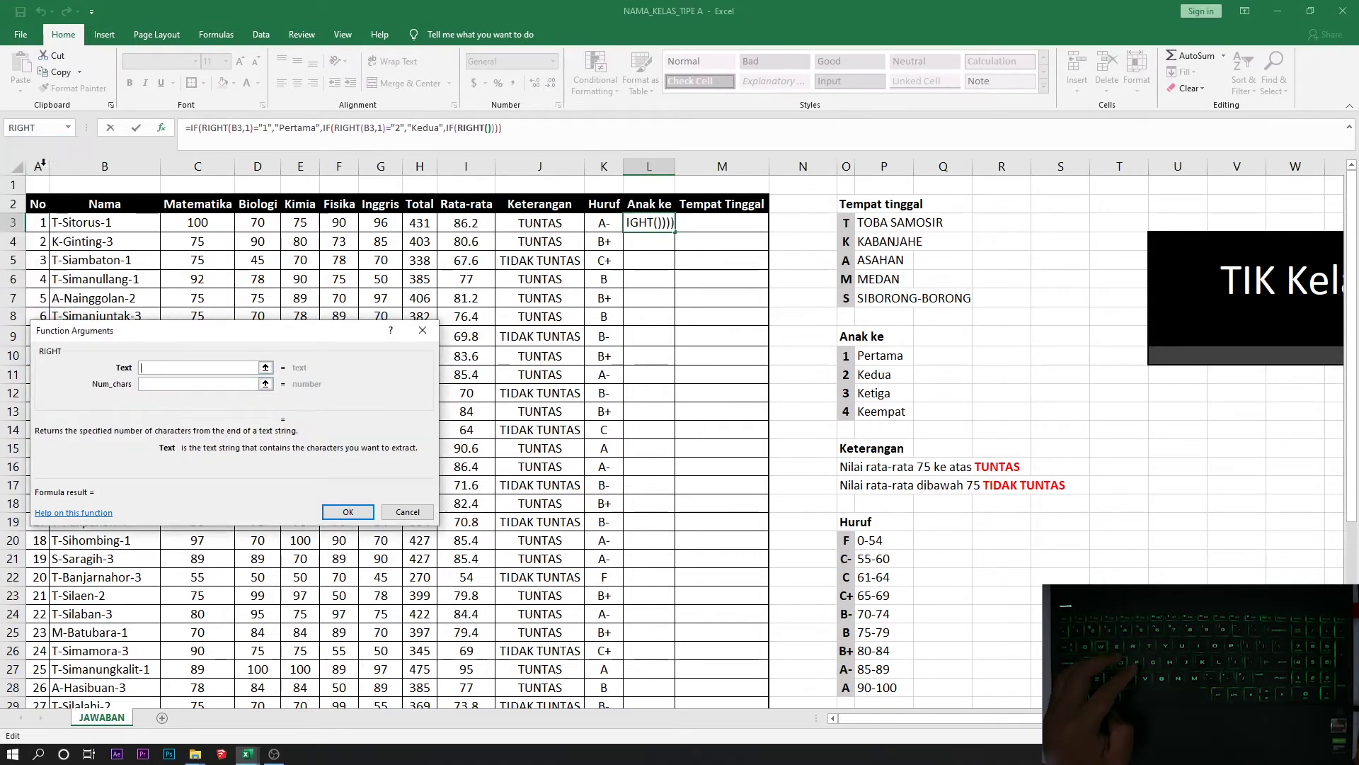
pyautogui.click(106, 225)
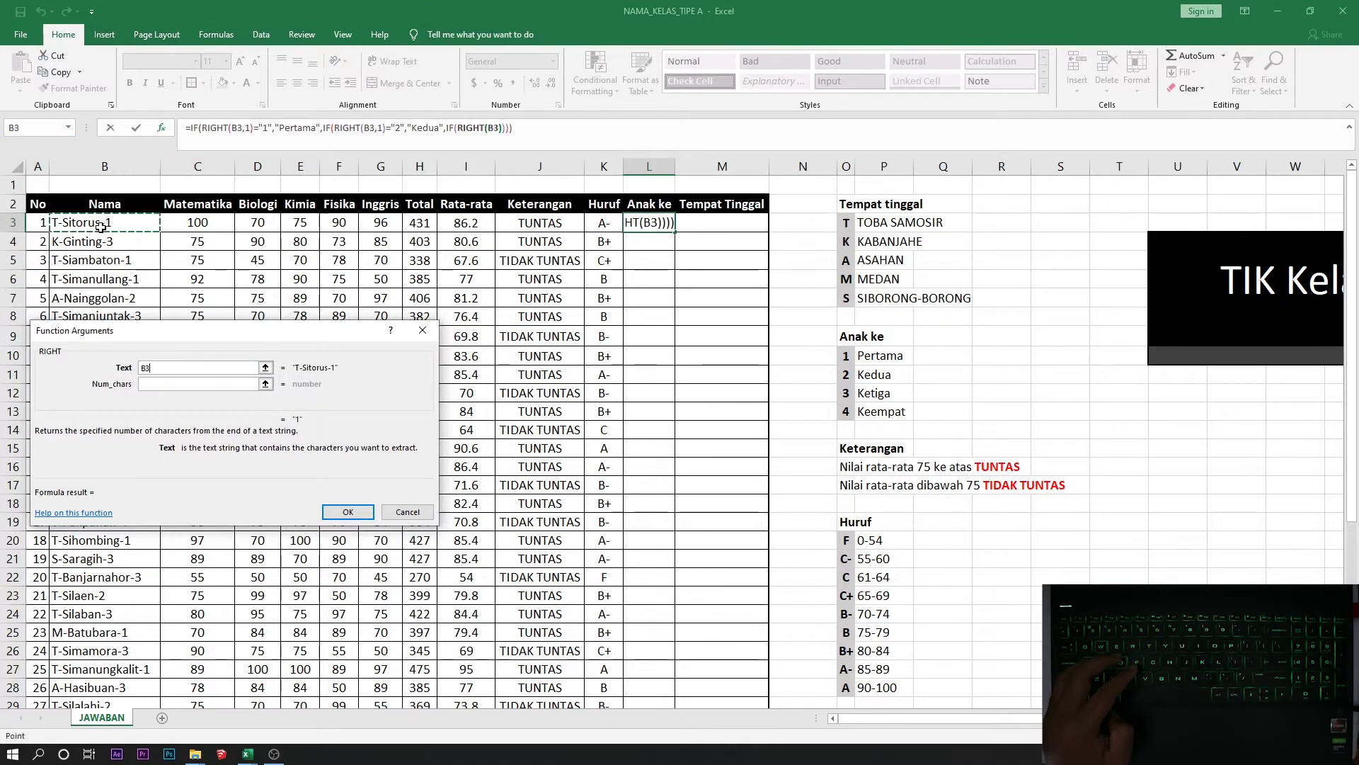
pyautogui.click(177, 383)
pyautogui.write('1')
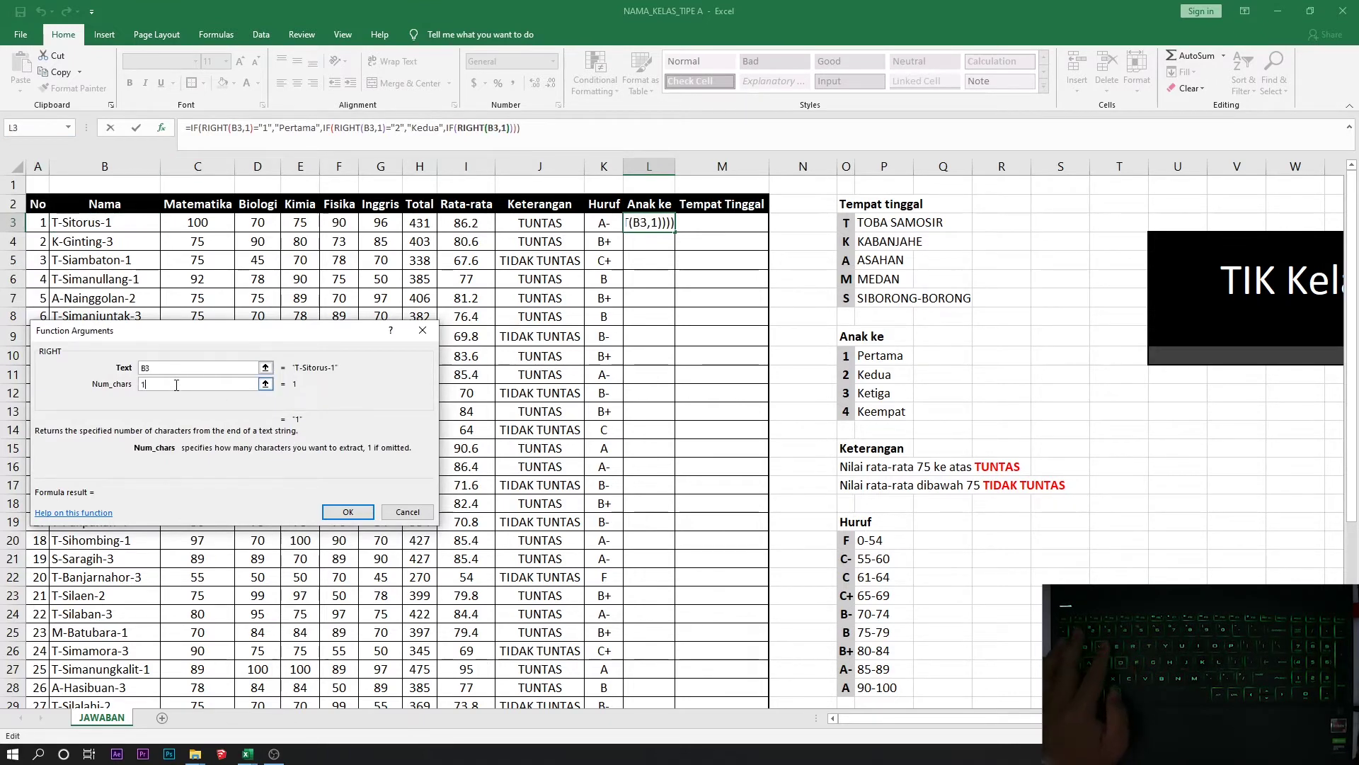
# Step: Complete the third IF so that it tests RIGHT(B3,1)="3" and returns "Ketiga" when true
pyautogui.click(454, 130)
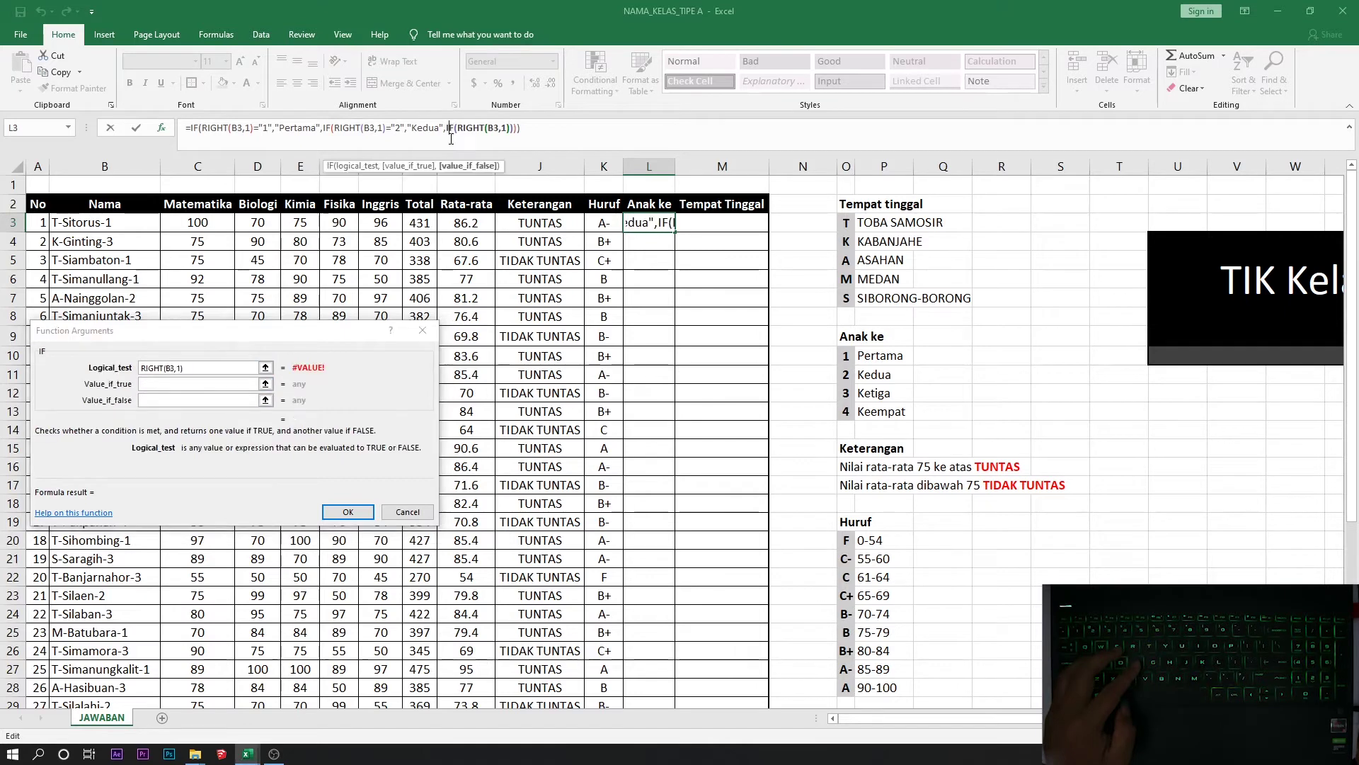
pyautogui.click(207, 366)
pyautogui.write('=')
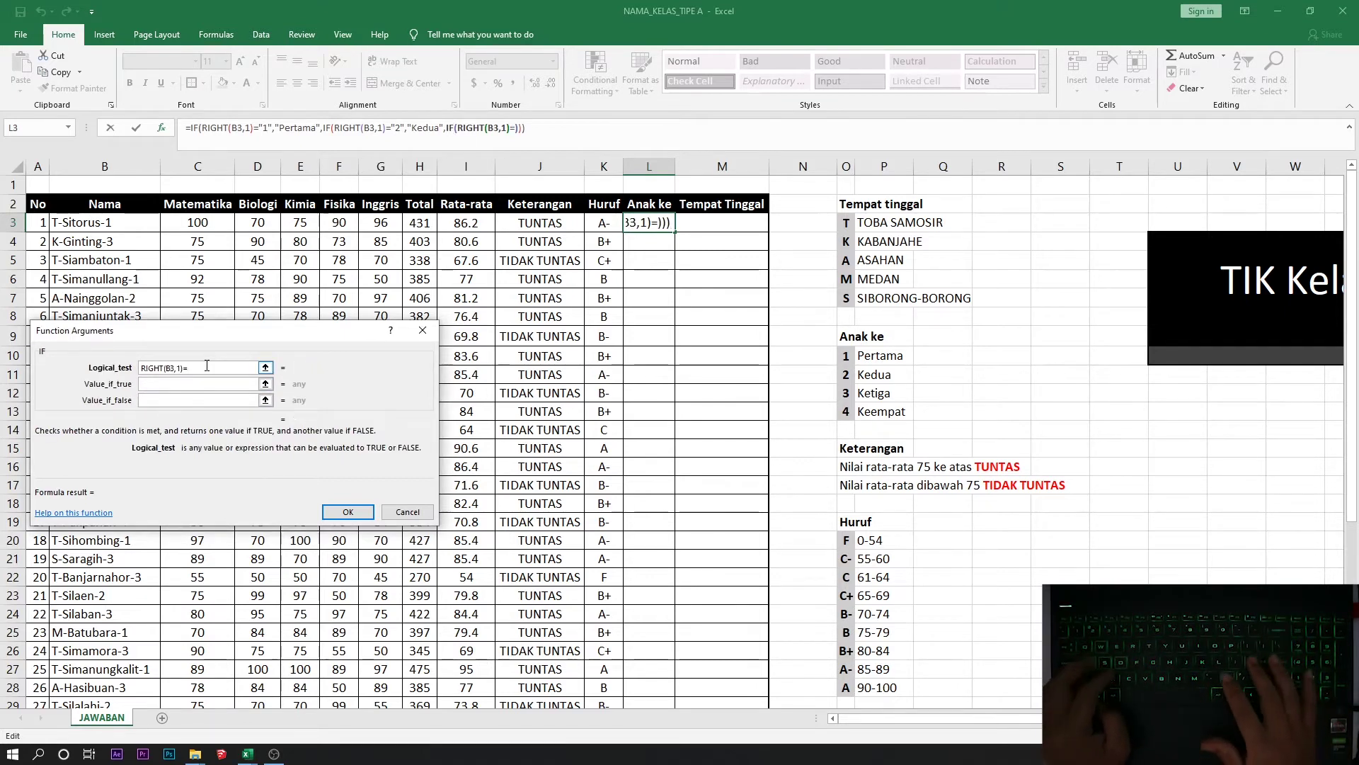
pyautogui.write('"3"')
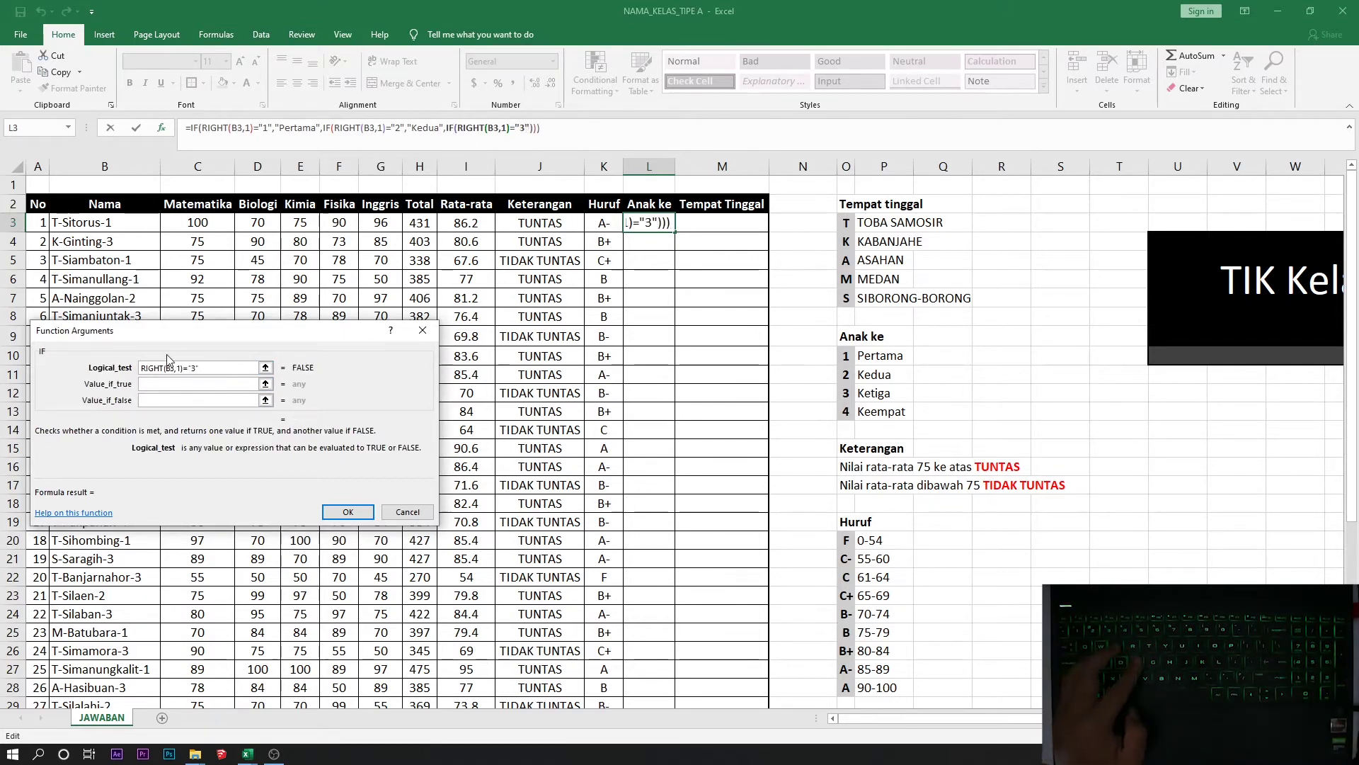
pyautogui.click(179, 384)
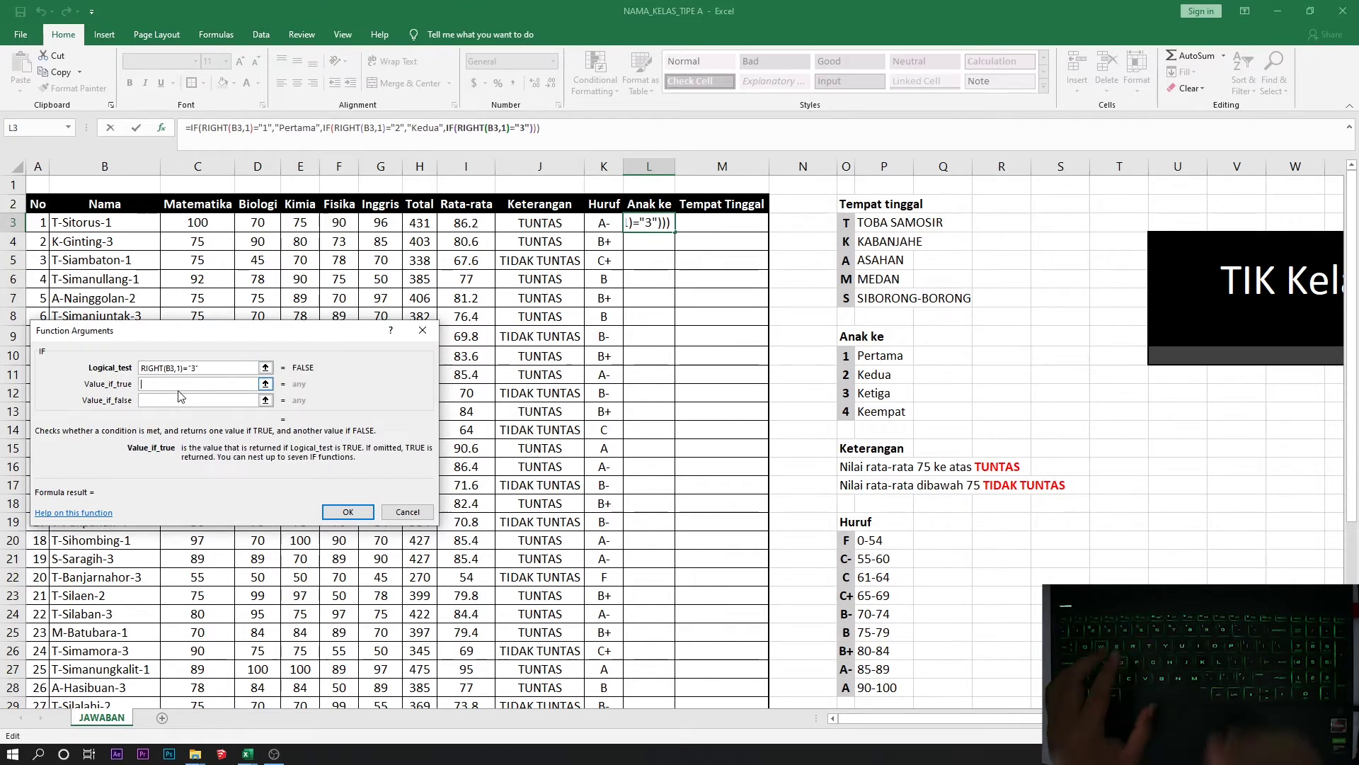
pyautogui.write('Ketiga')
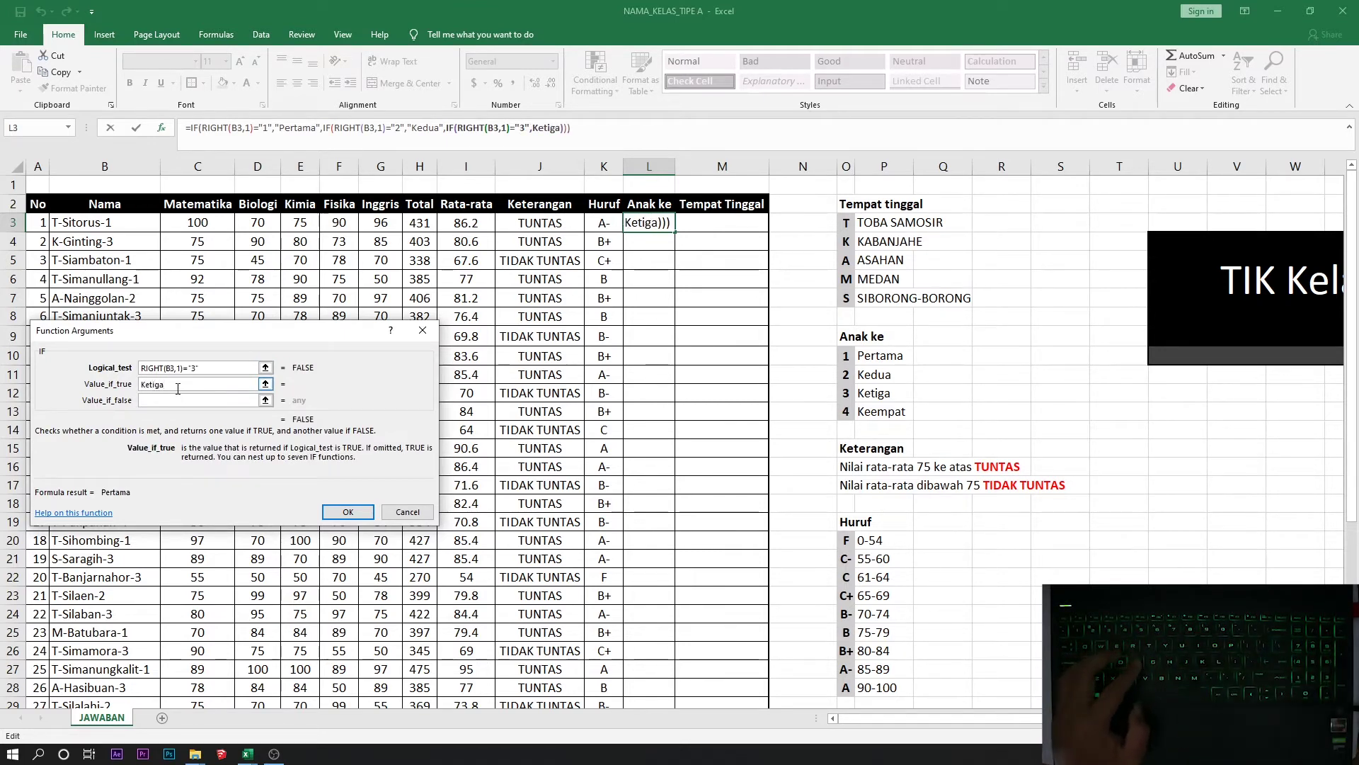
# Step: Nest a fourth IF in the third IF's value-if-false, with RIGHT(B3,1) inside its logical test
pyautogui.press('Tab')
pyautogui.click(68, 127)
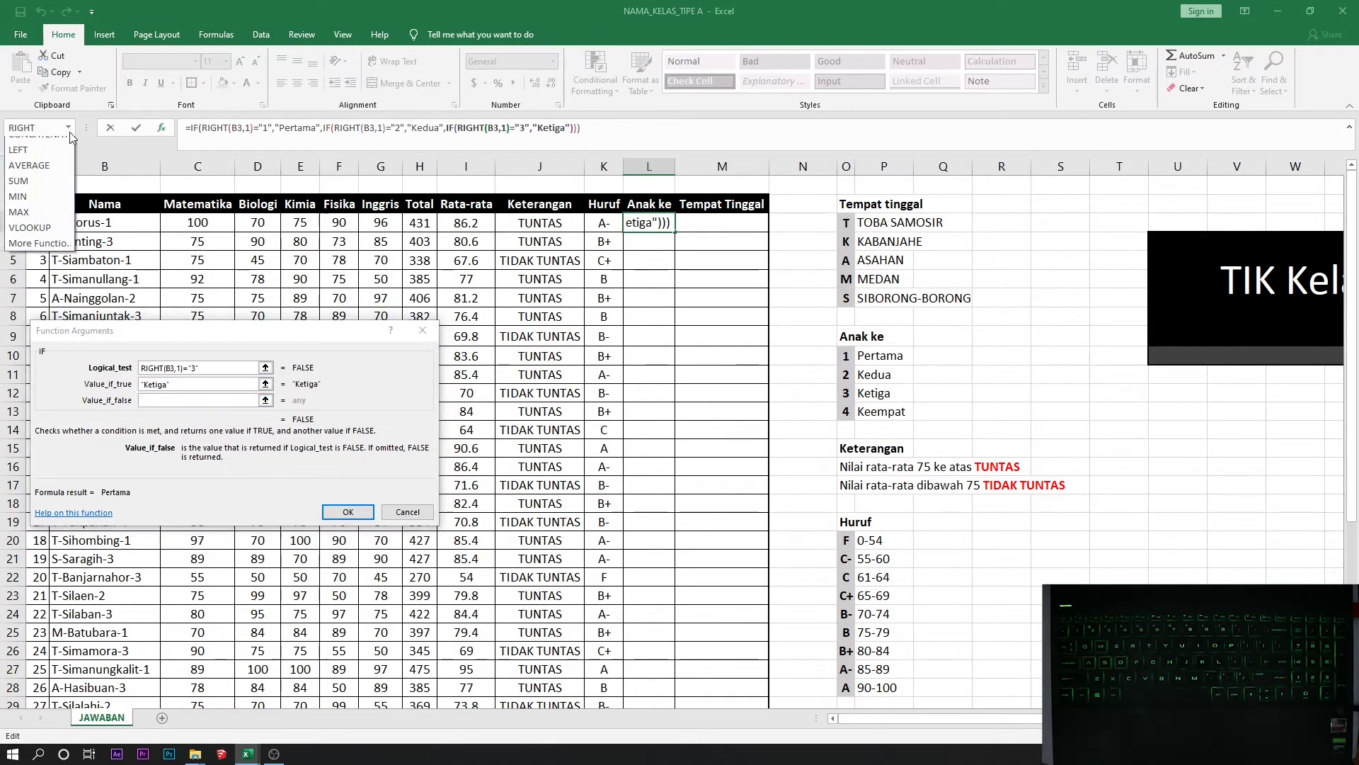
pyautogui.click(46, 157)
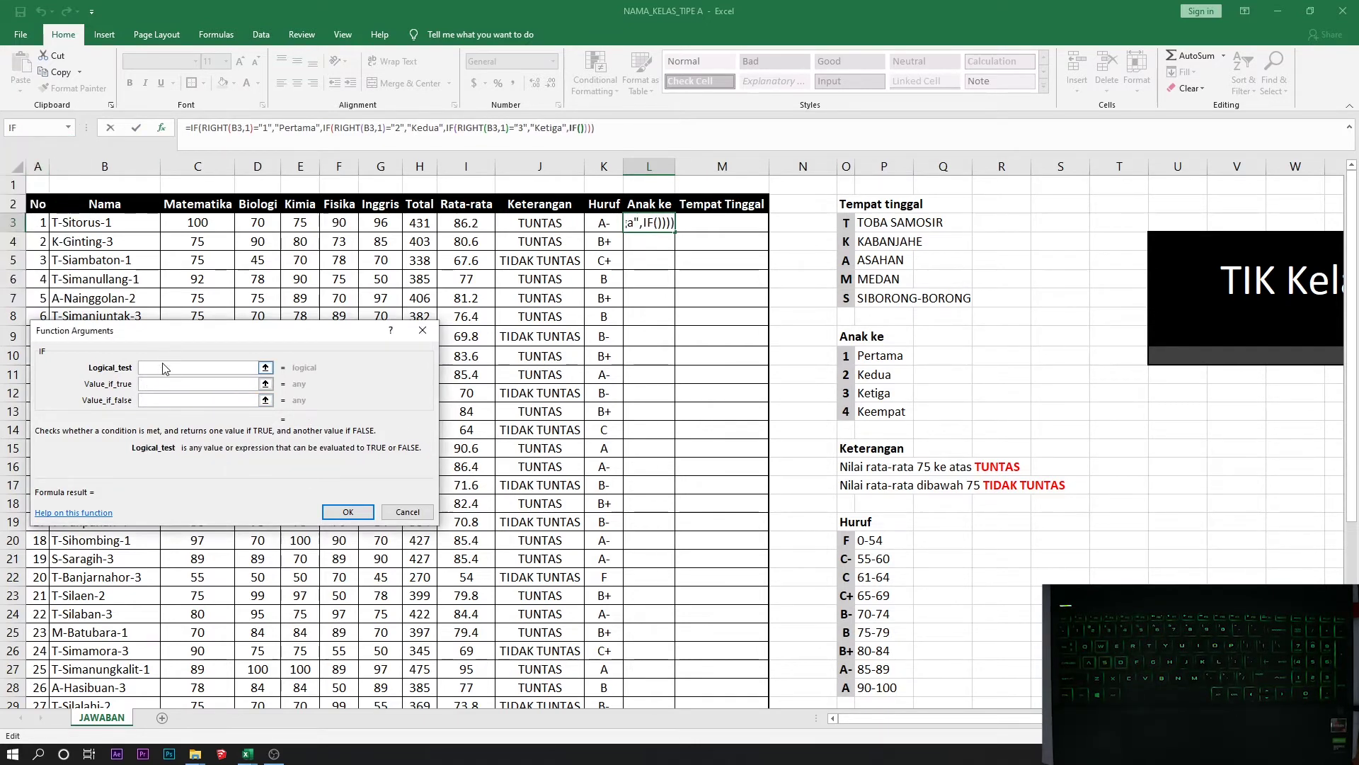
pyautogui.click(68, 128)
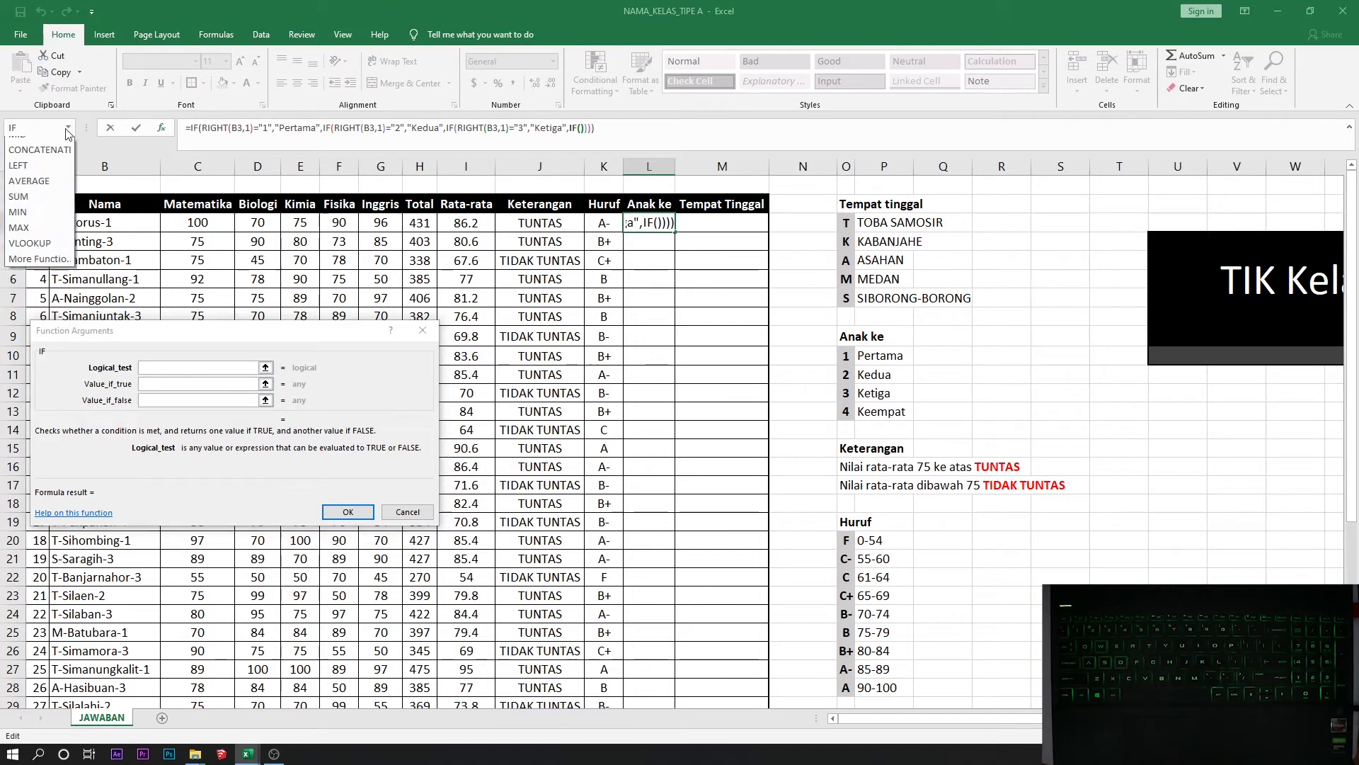
pyautogui.click(21, 160)
pyautogui.click(85, 222)
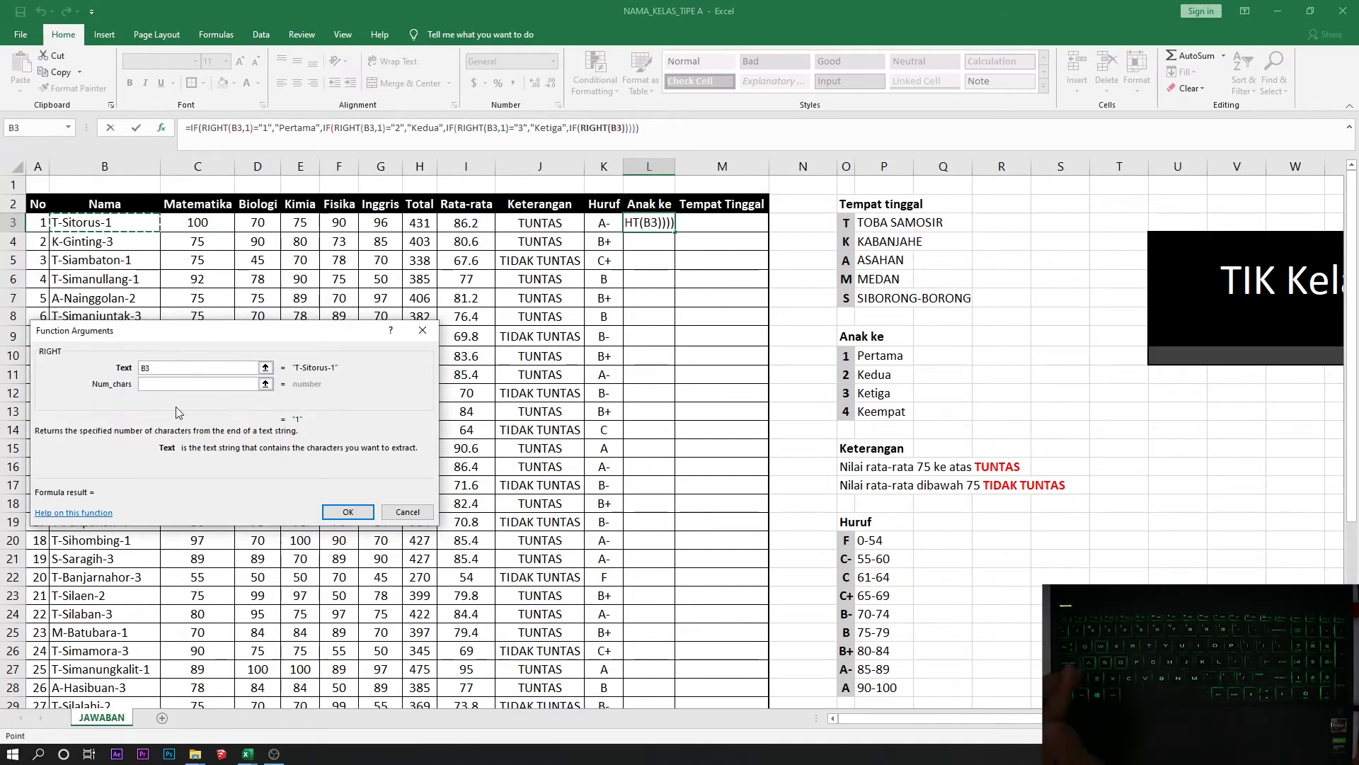
pyautogui.click(171, 386)
pyautogui.write('1')
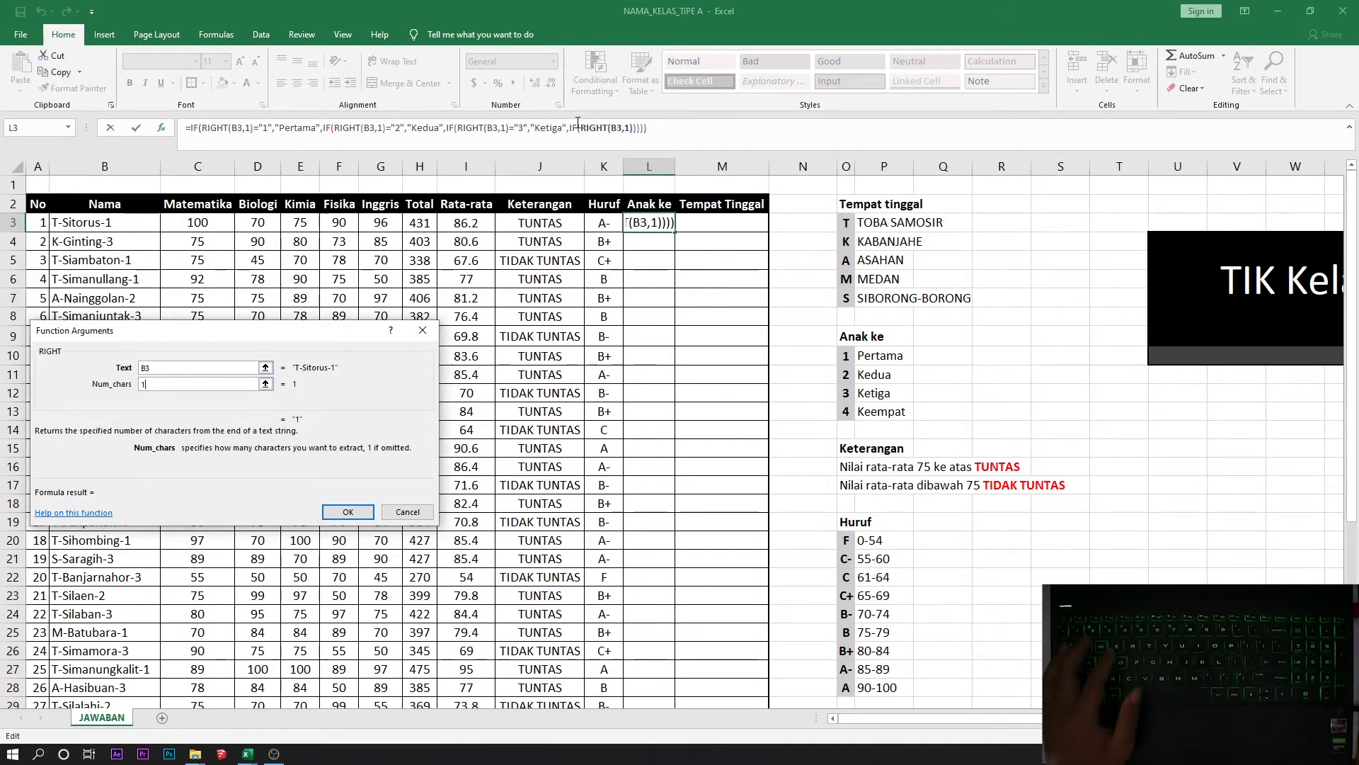
# Step: Complete the fourth IF so that it tests RIGHT(B3,1)="4" and returns "Keempat" when true, and confirm the L3 formula
pyautogui.click(575, 128)
pyautogui.click(195, 368)
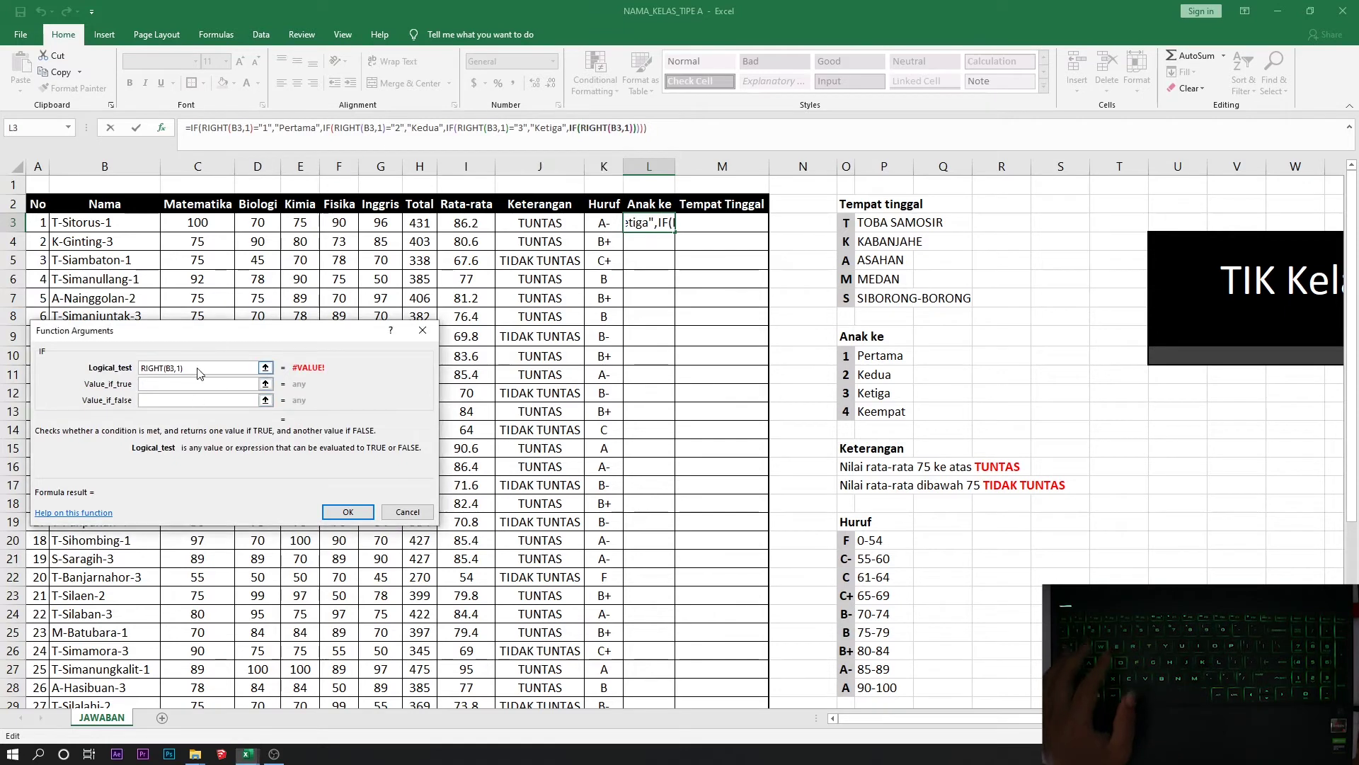
pyautogui.write('="')
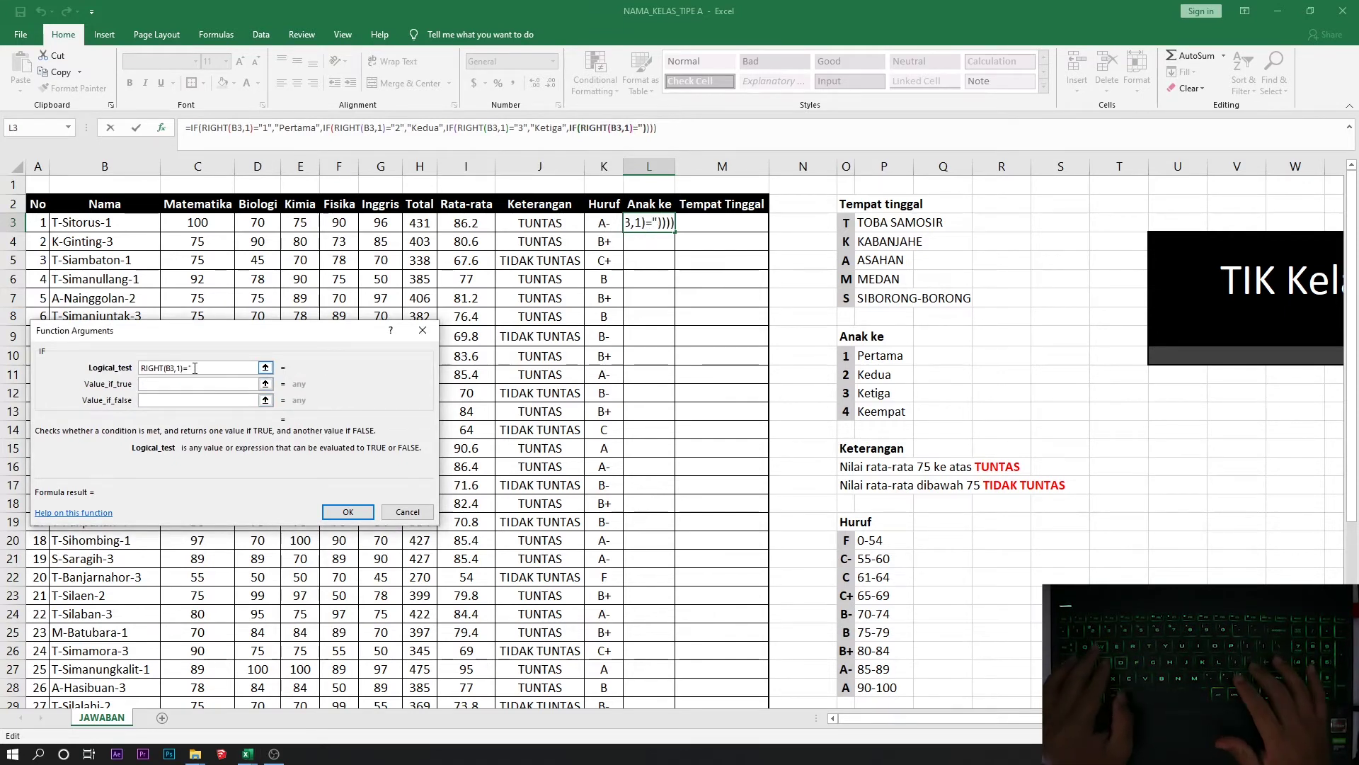
pyautogui.write('4"')
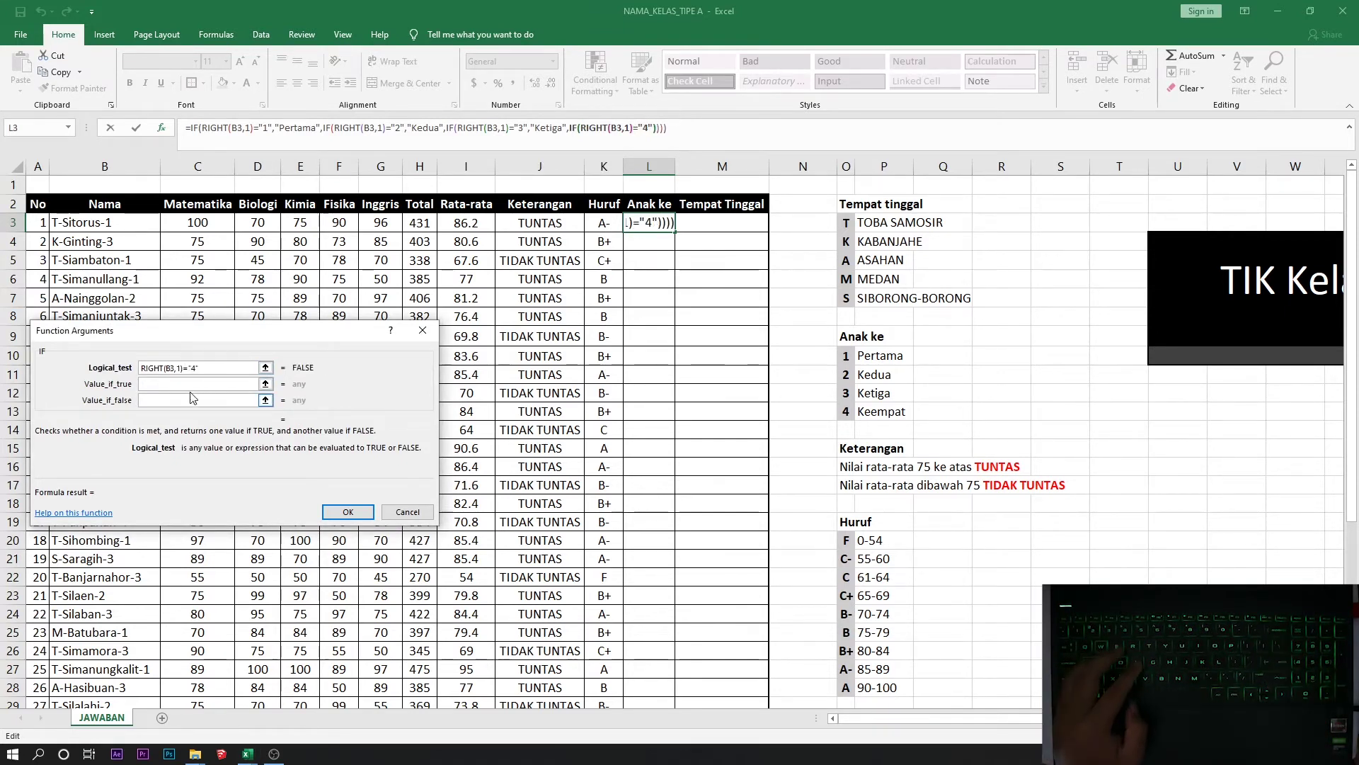
pyautogui.click(192, 384)
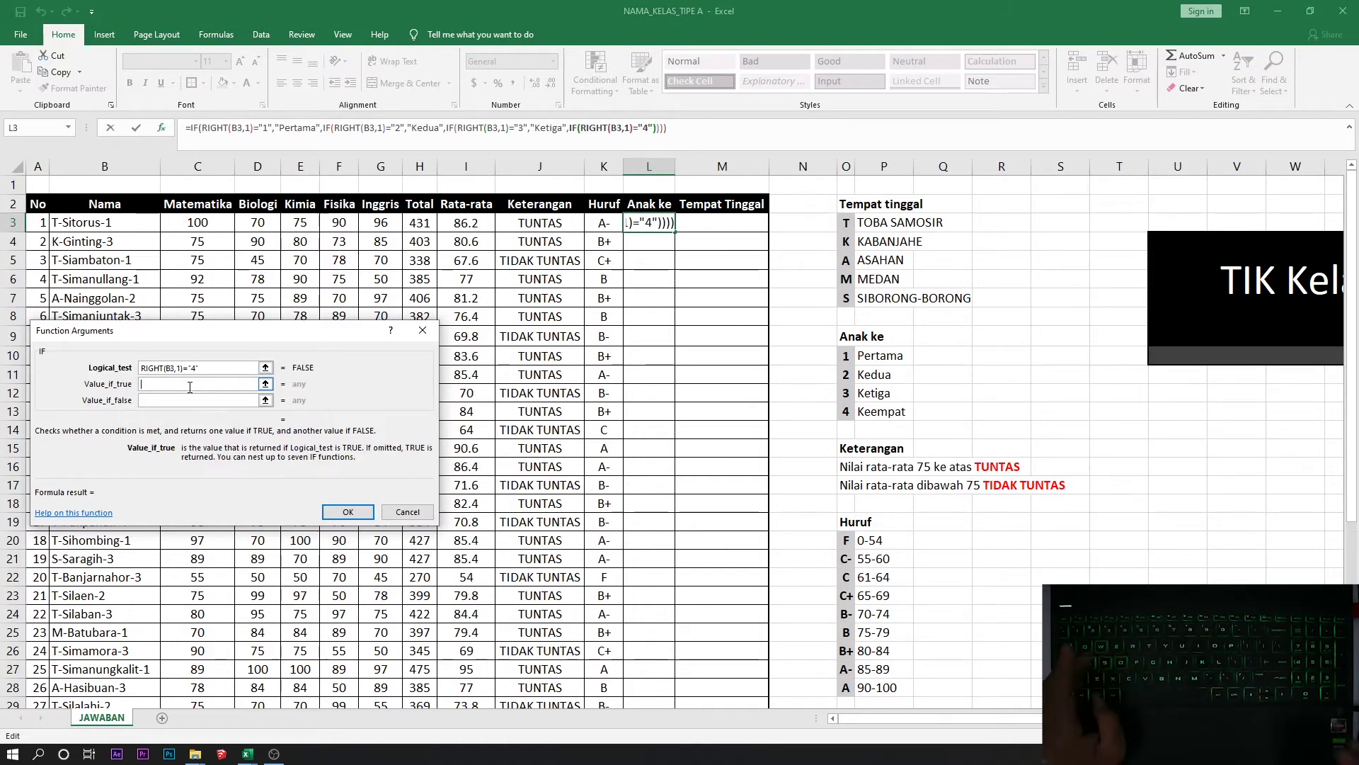
pyautogui.write('Keempat')
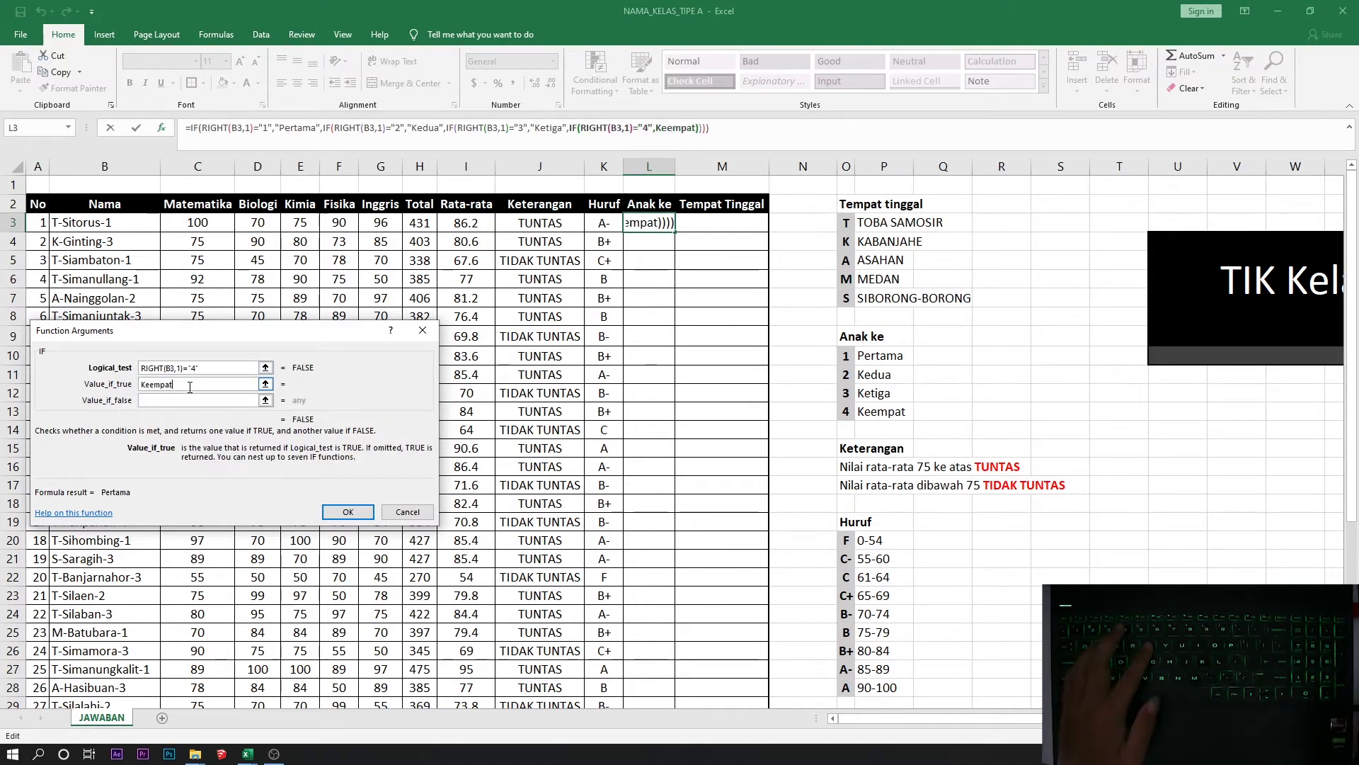
pyautogui.press('Tab')
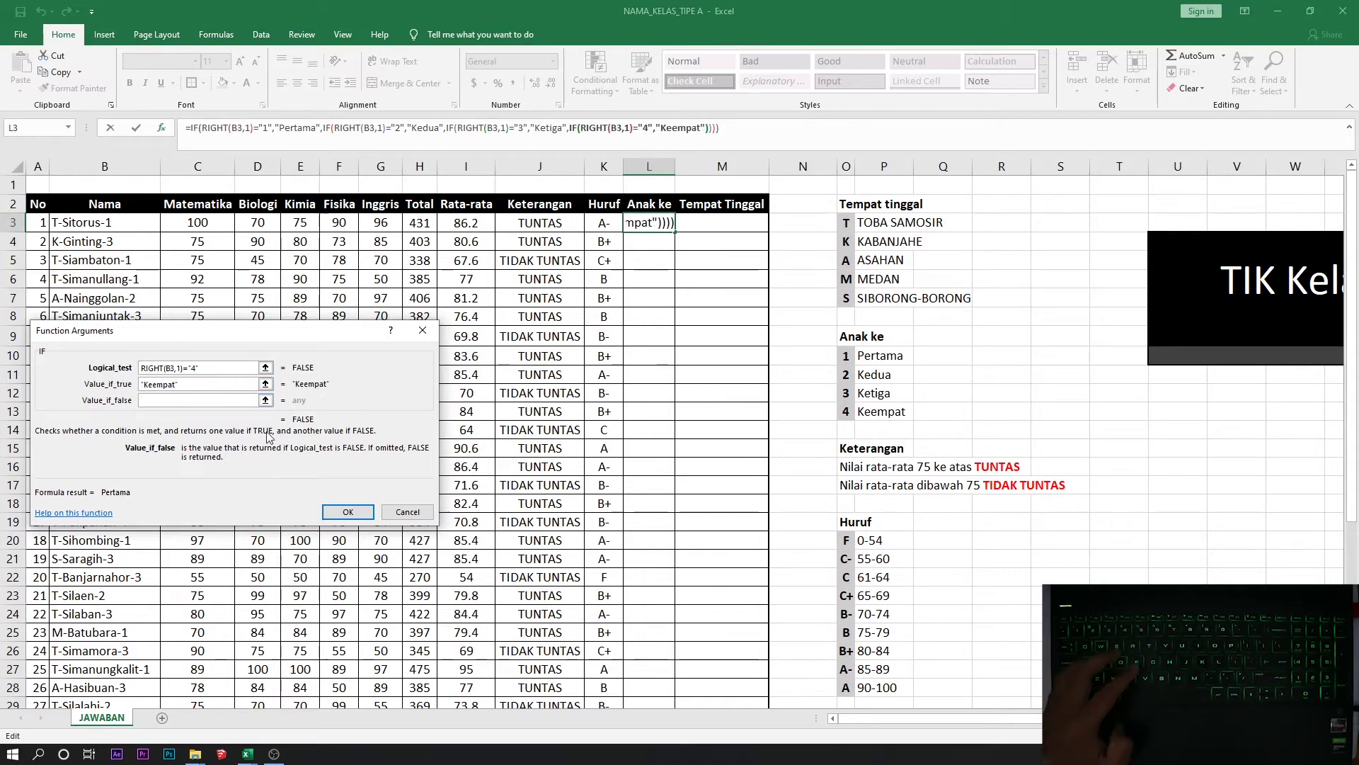
pyautogui.click(347, 511)
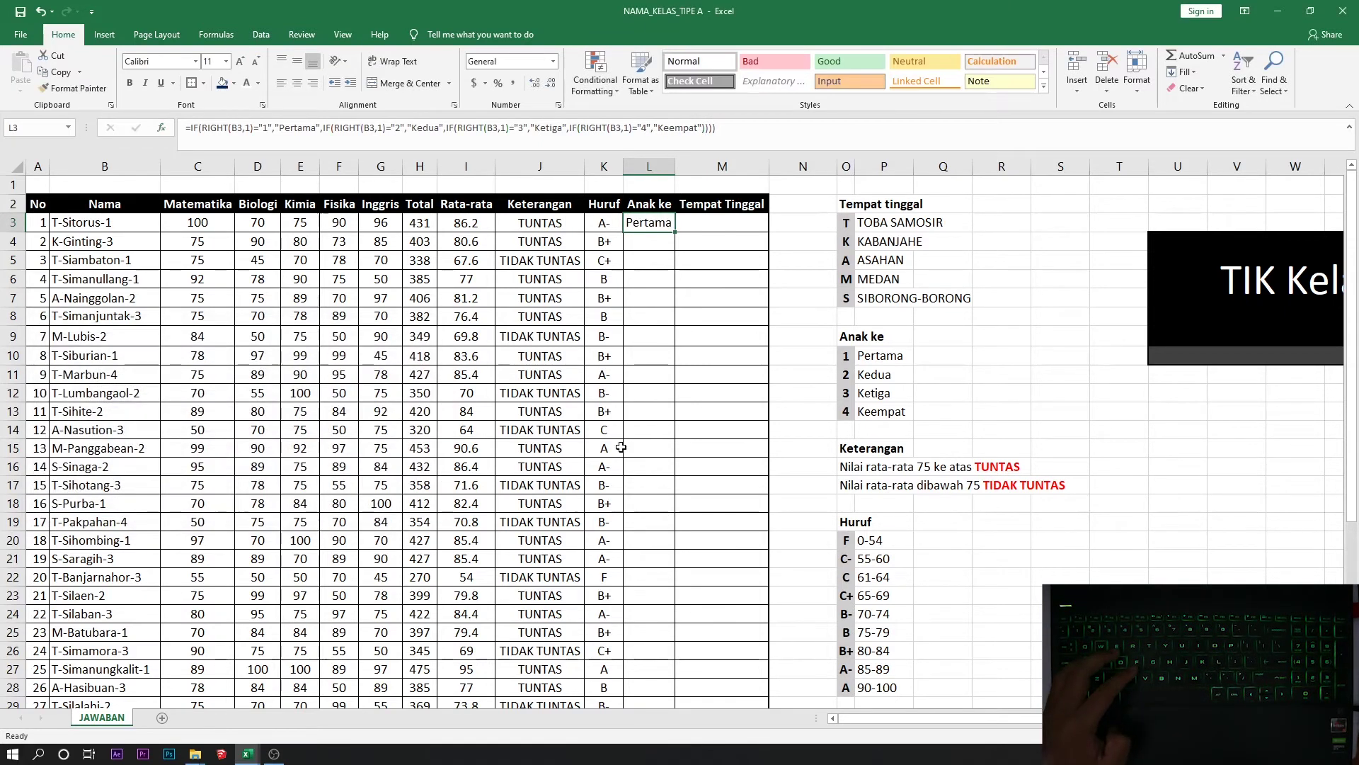
# Step: Fill the L3 formula down the Anak ke column for all students and return to L3
pyautogui.doubleClick(679, 234)
pyautogui.scroll(-2, 698, 540)
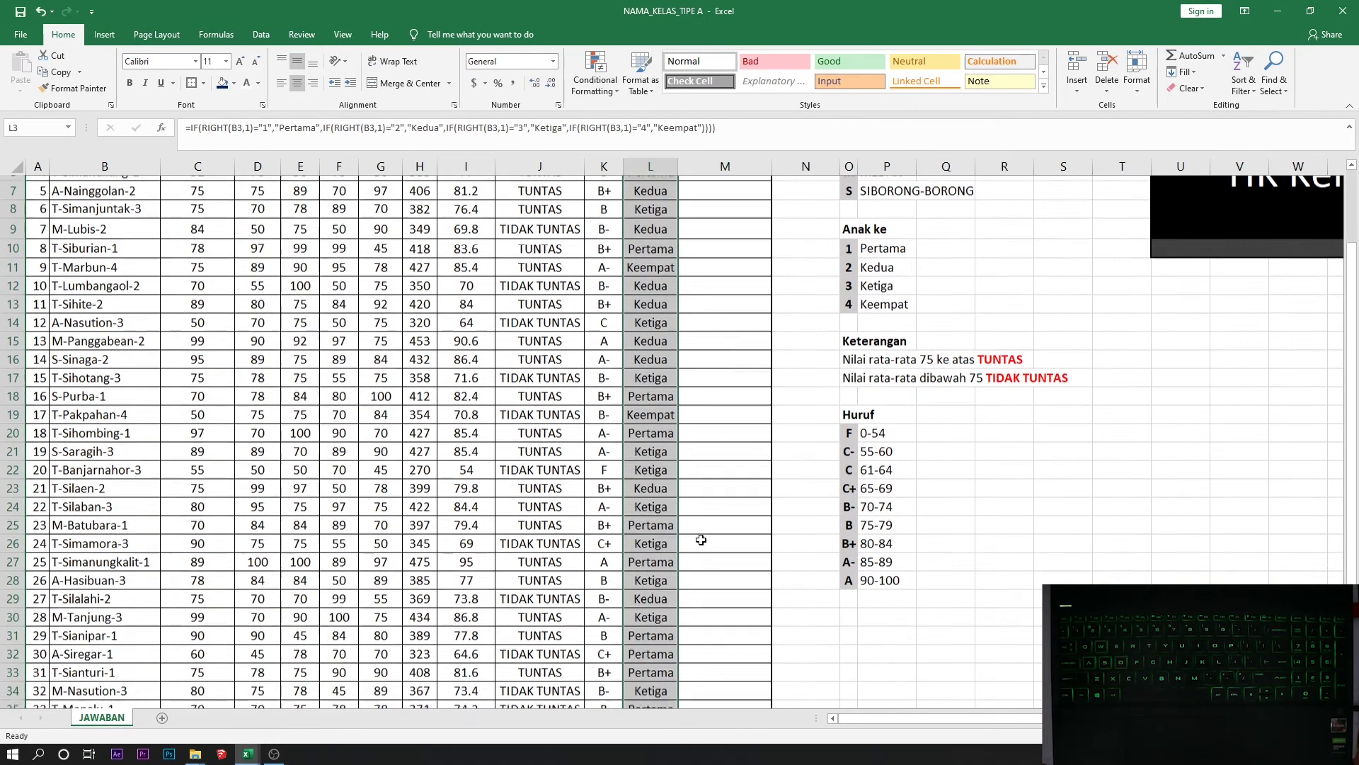
pyautogui.scroll(2, 698, 541)
pyautogui.moveTo(688, 259); pyautogui.dragTo(708, 298)
pyautogui.click(637, 223)
pyautogui.click(628, 185)
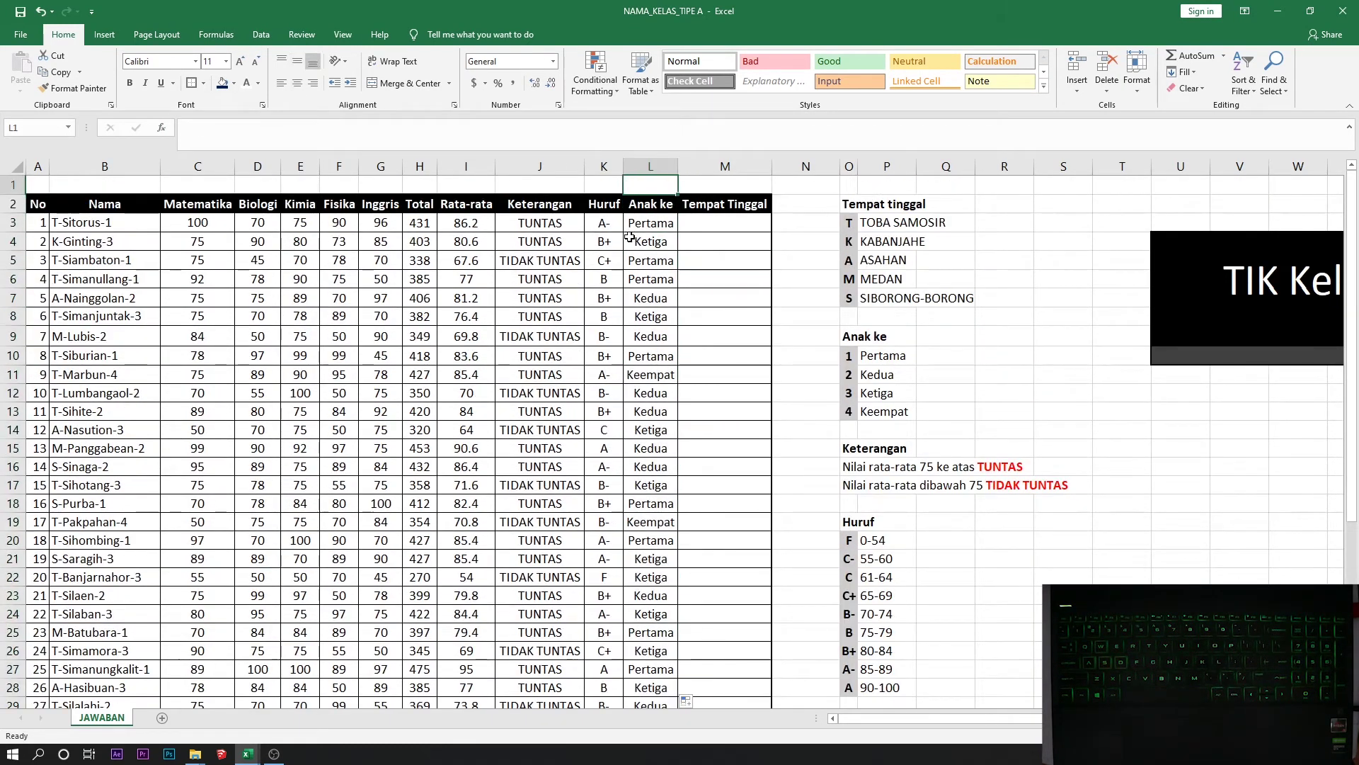
pyautogui.press('Down')
pyautogui.press('Down')
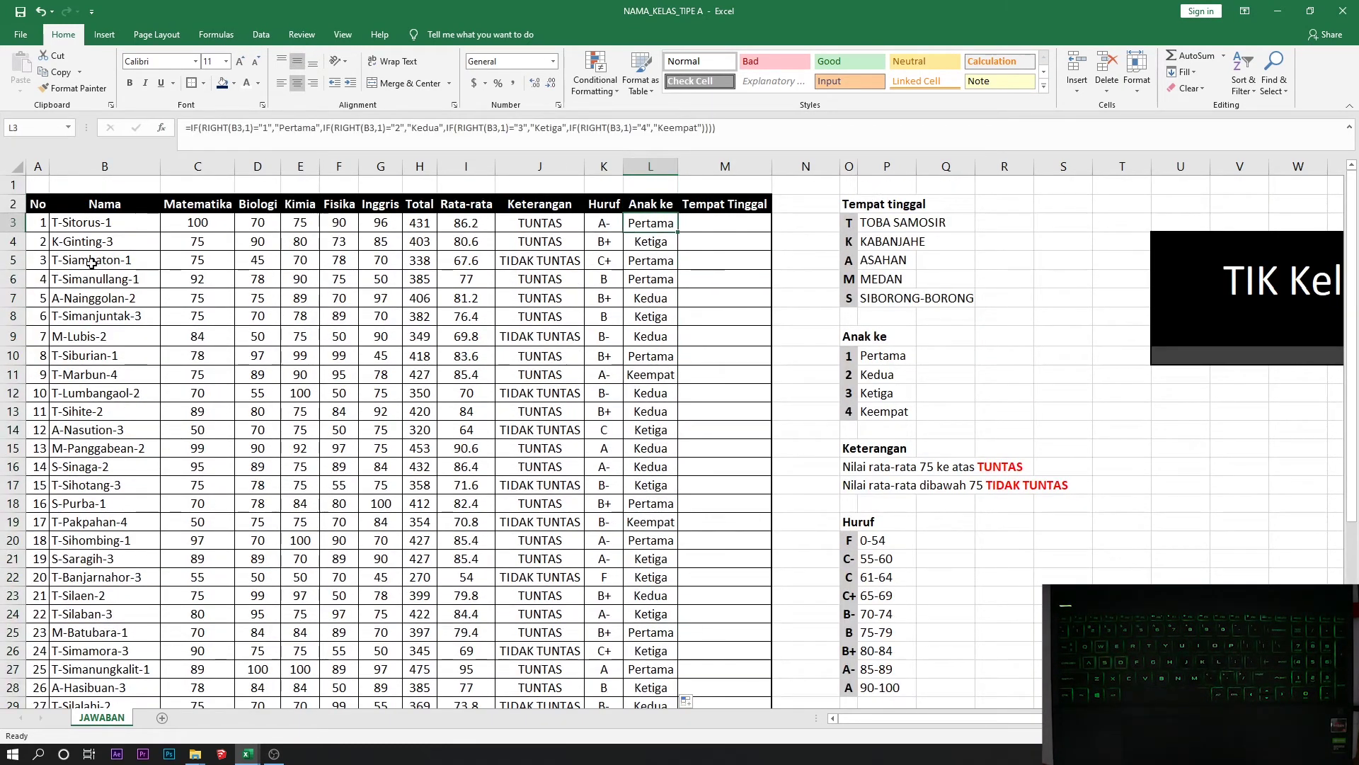
# Step: Change the digit at the end of the name code in B9 to 3
pyautogui.click(85, 221)
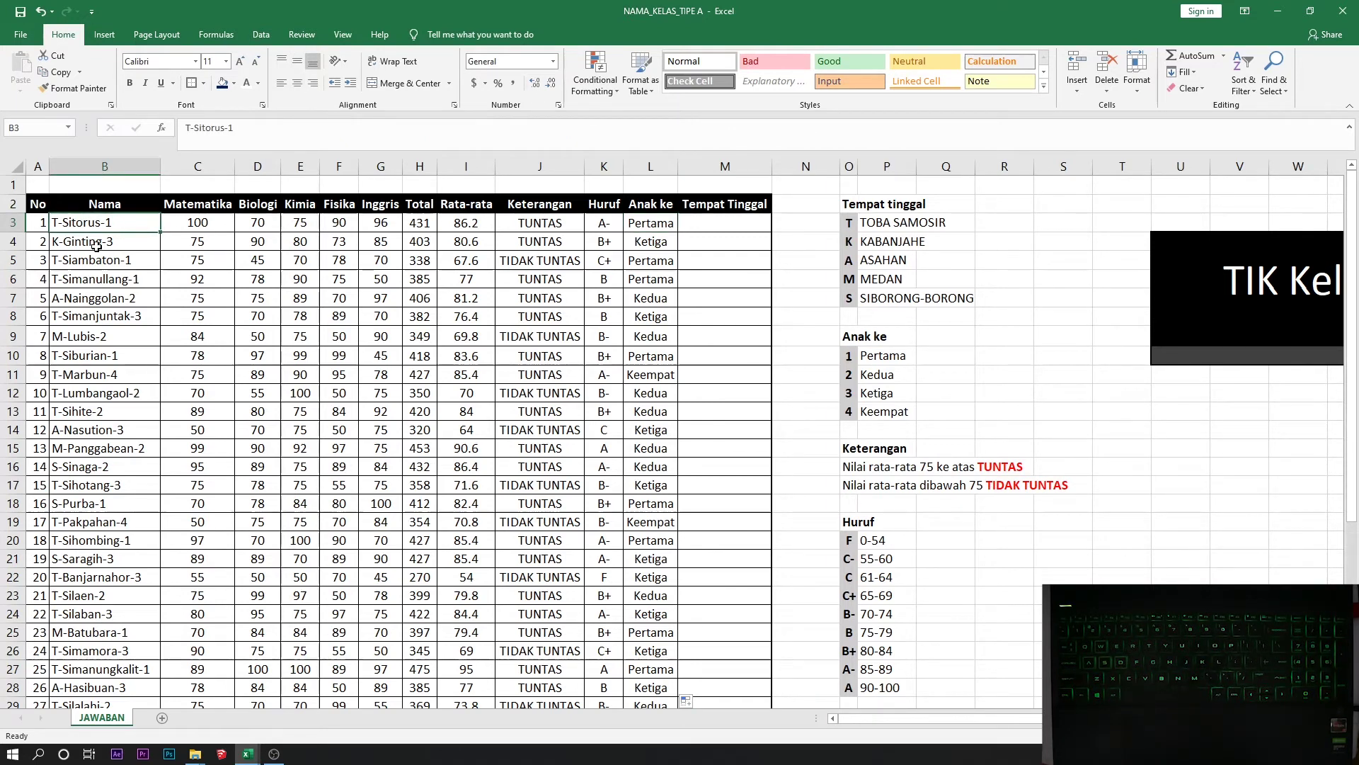
pyautogui.click(90, 337)
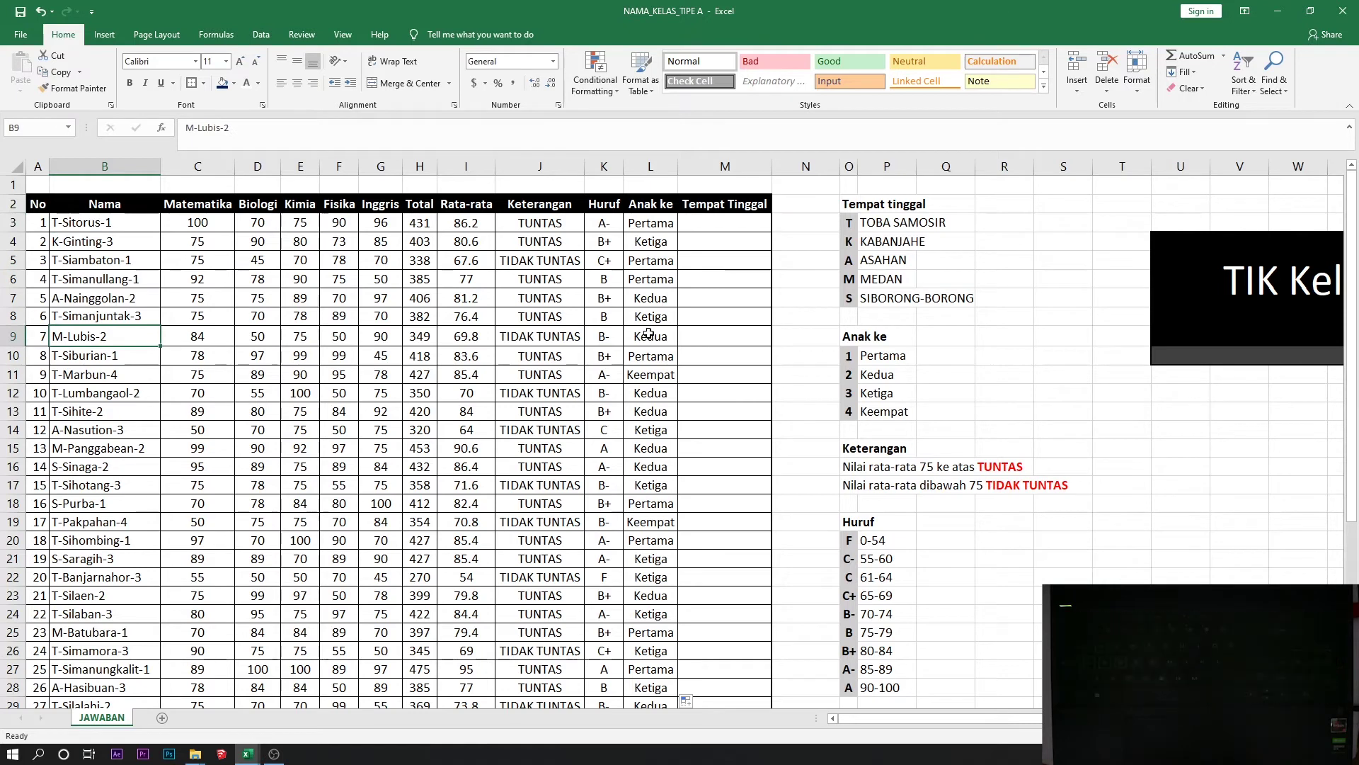
pyautogui.doubleClick(106, 336)
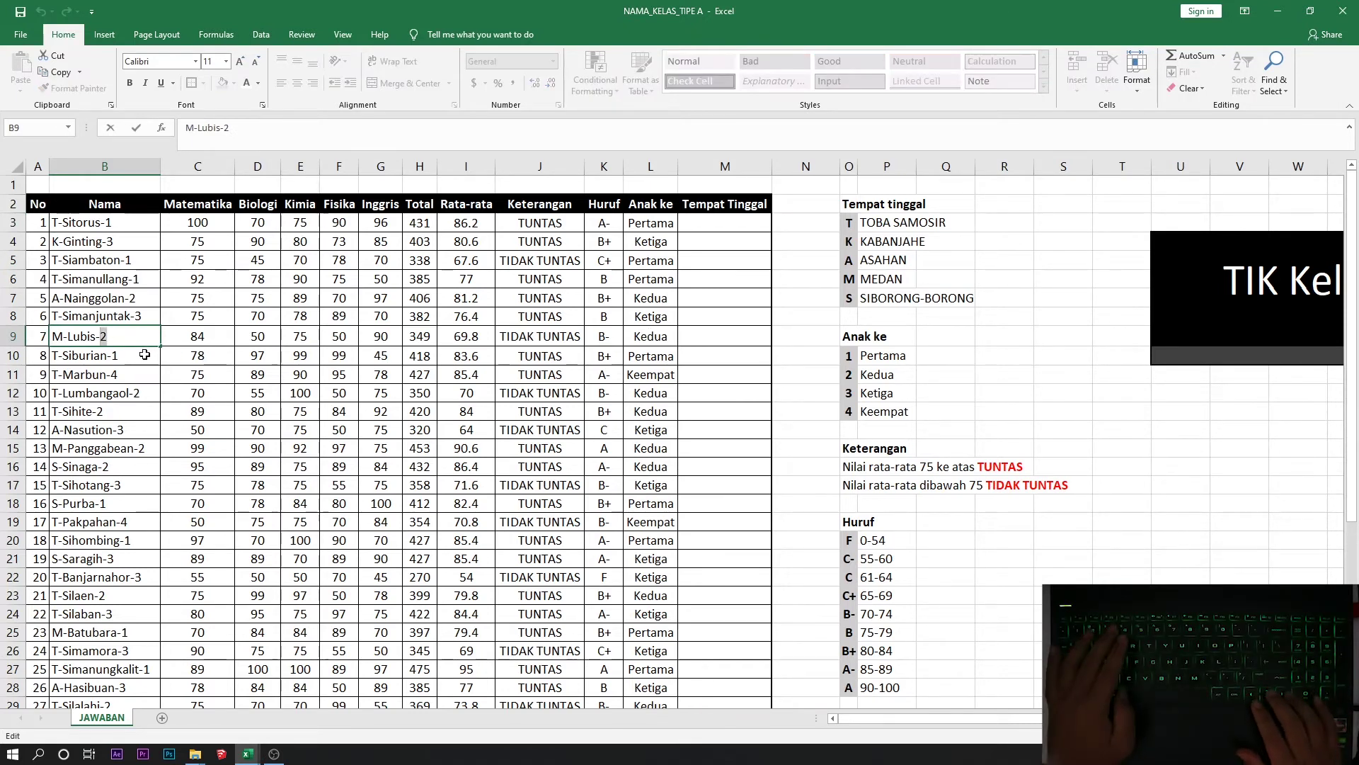
pyautogui.press('BackSpace')
pyautogui.write('3')
pyautogui.press('Return')
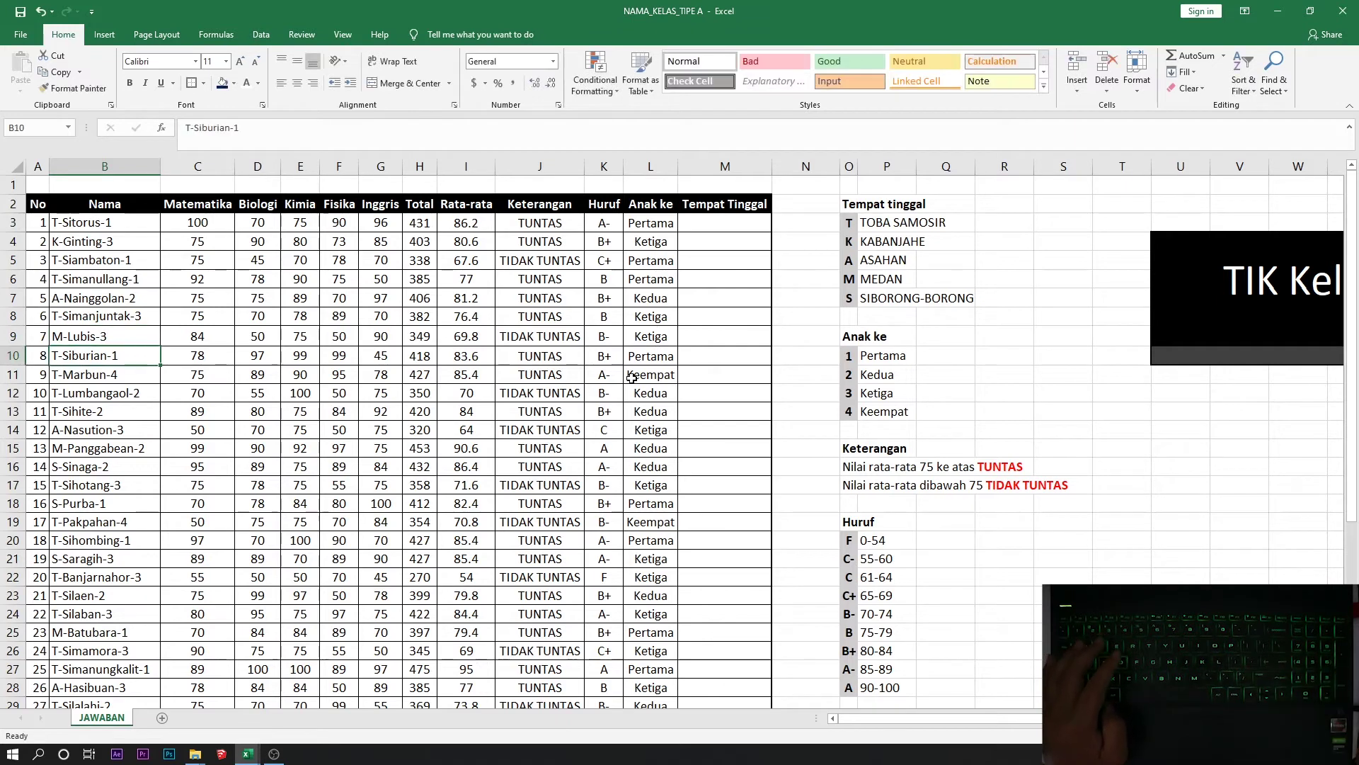
# Step: Examine the Tempat tinggal letter codes and compare them with the first letters of the entries in the Nama column
pyautogui.click(640, 448)
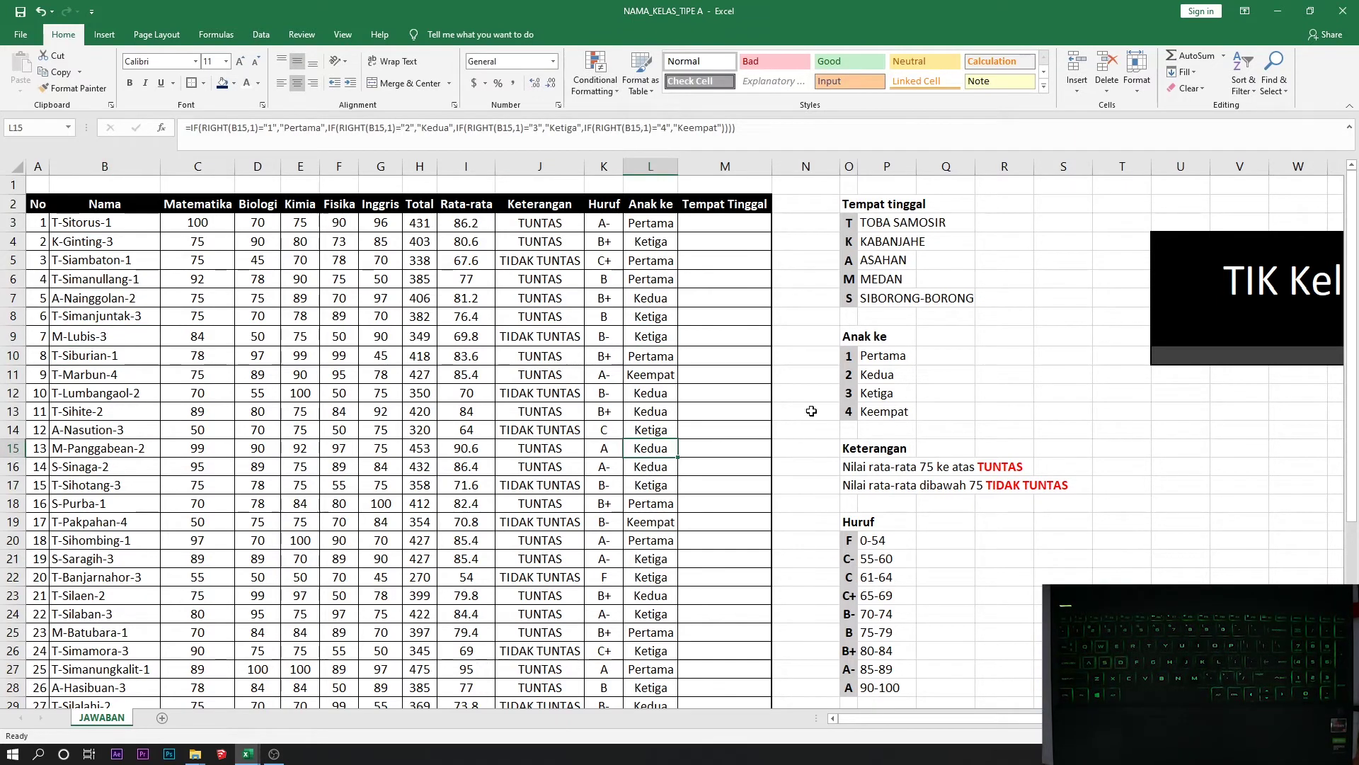
pyautogui.click(890, 224)
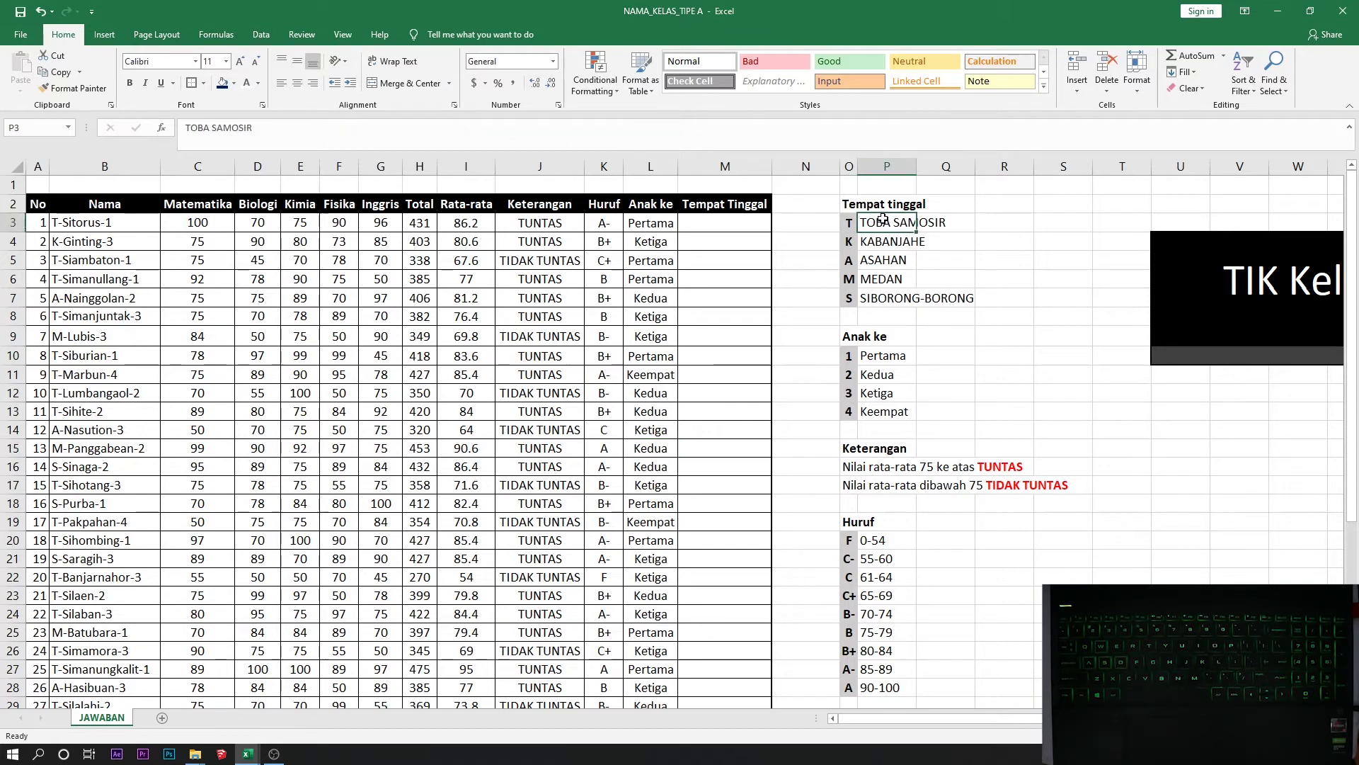
pyautogui.click(853, 229)
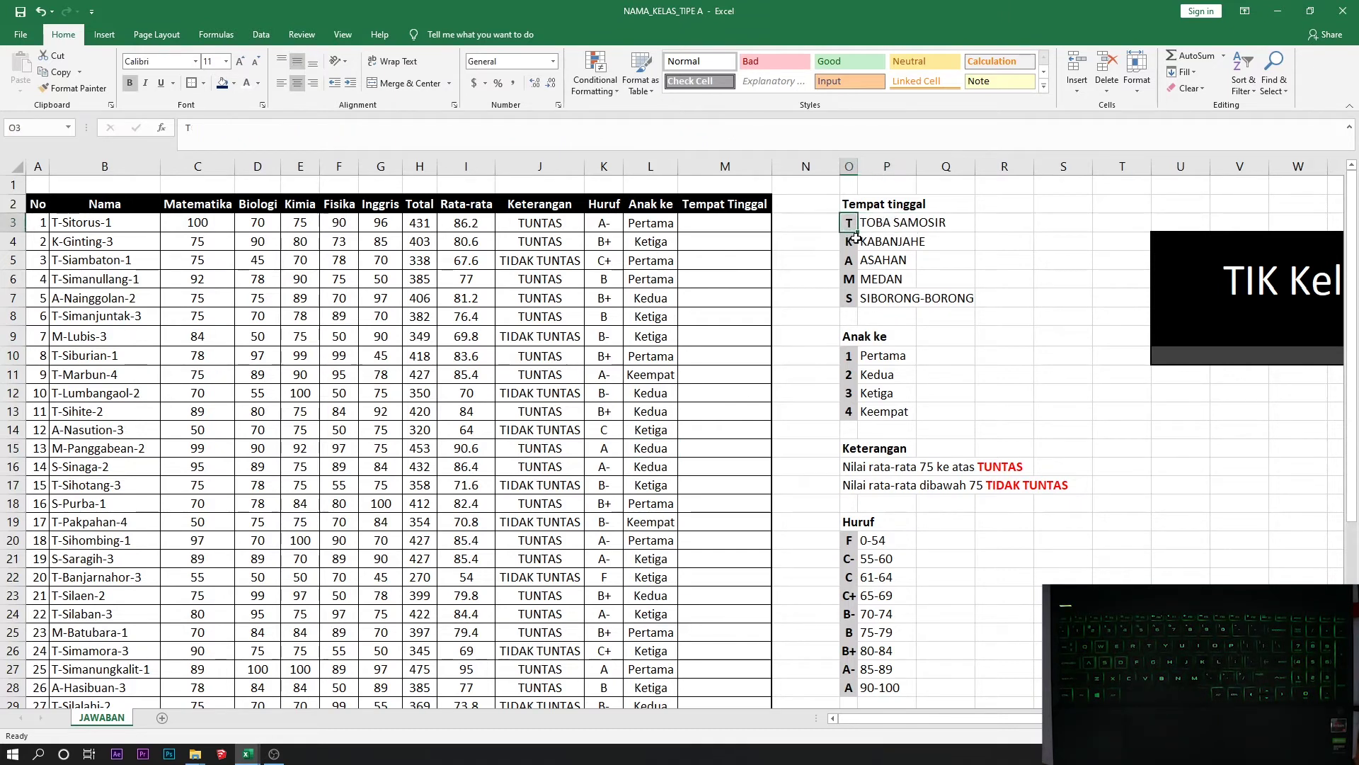
pyautogui.click(852, 242)
pyautogui.click(850, 276)
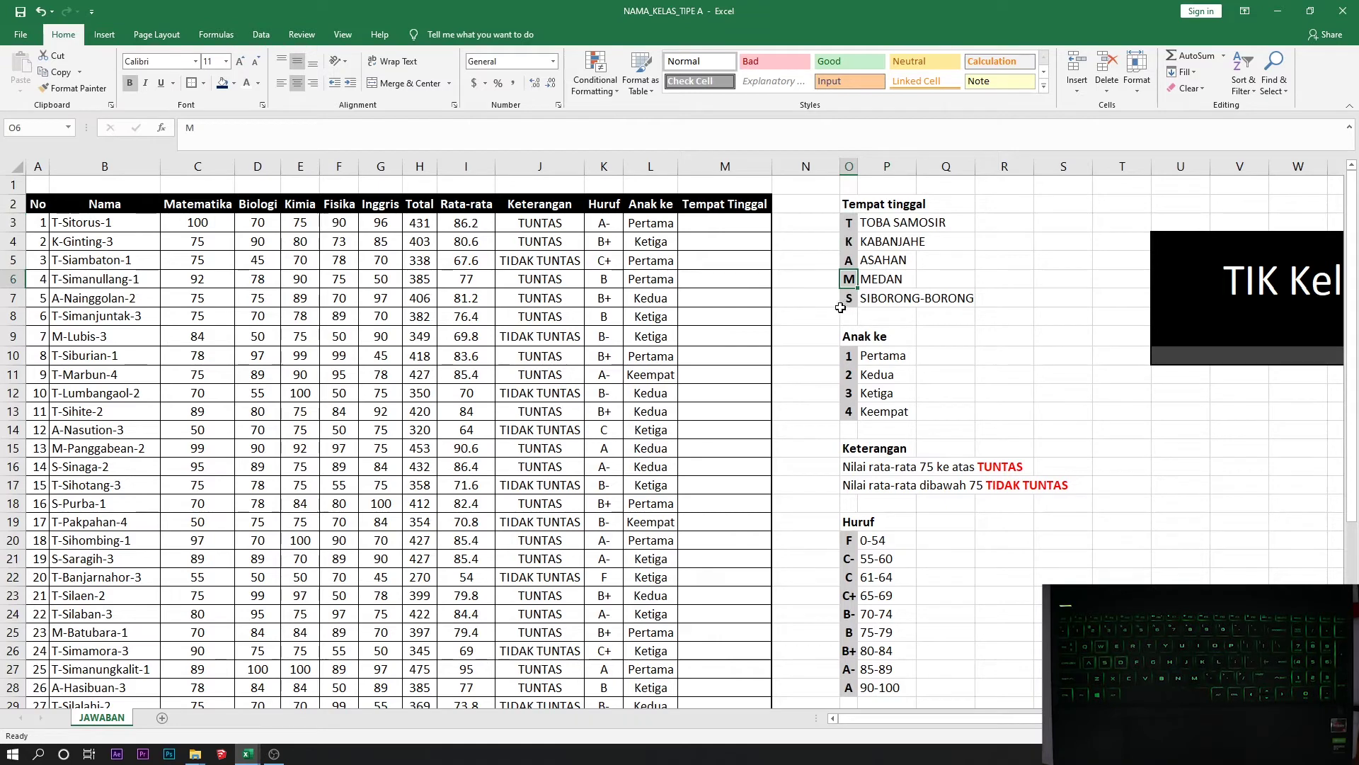
pyautogui.click(61, 224)
pyautogui.click(62, 242)
pyautogui.click(67, 335)
pyautogui.click(74, 392)
pyautogui.scroll(-1, 81, 428)
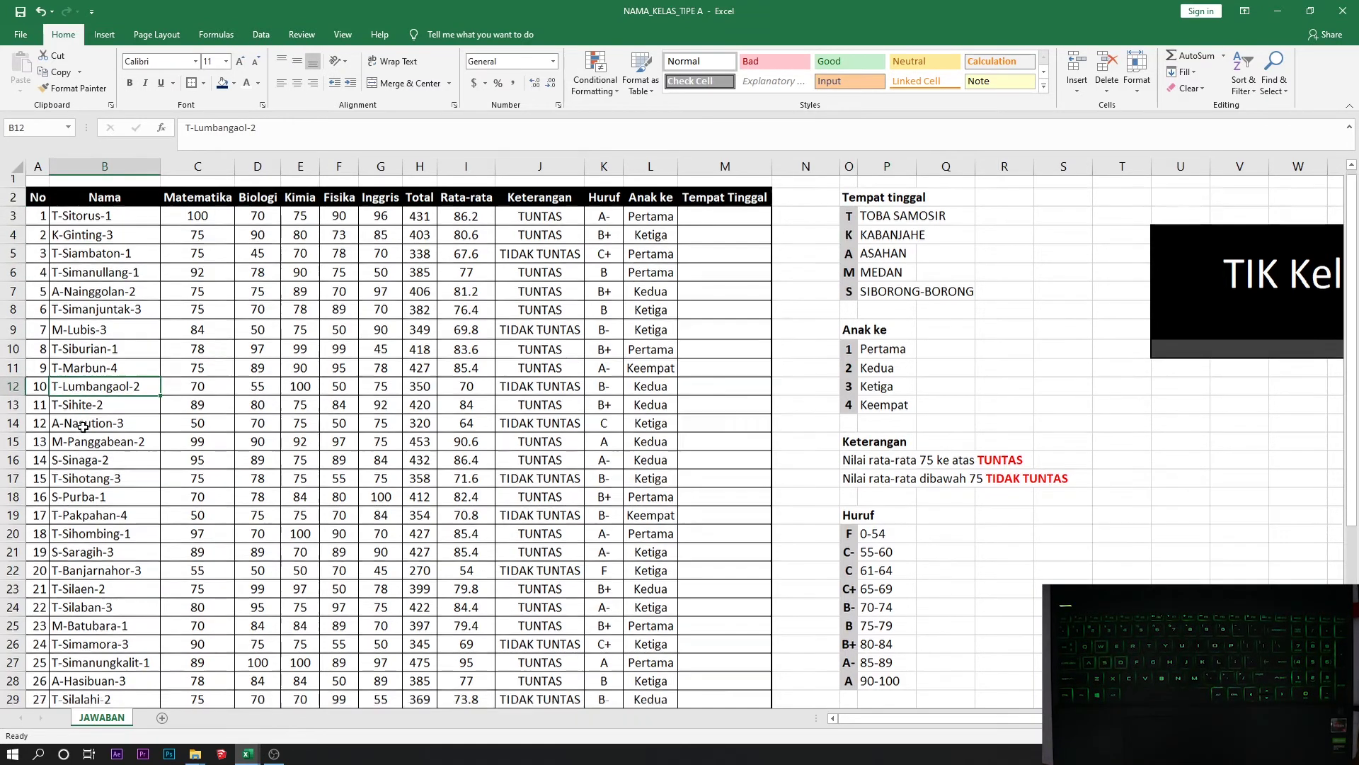
pyautogui.scroll(-5, 82, 426)
pyautogui.scroll(5, 613, 433)
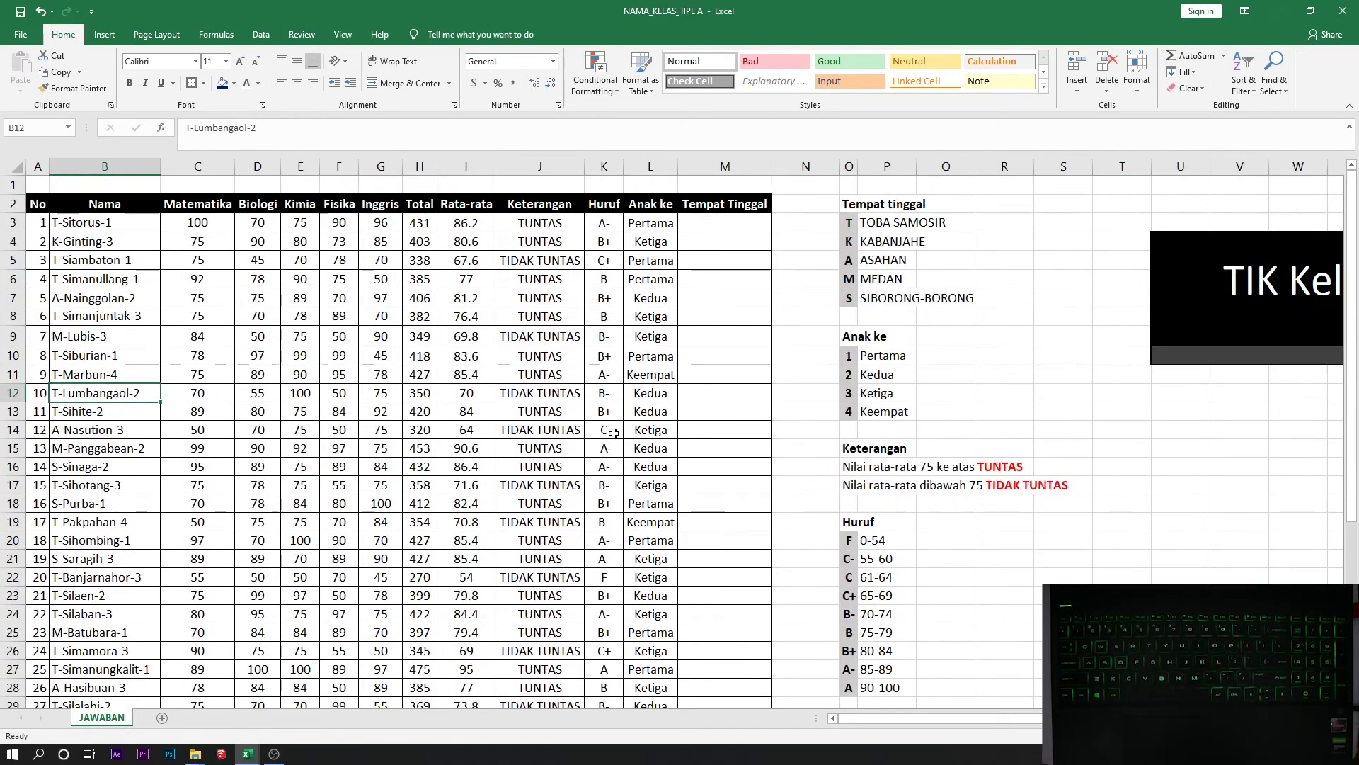
# Step: Insert an IF function in M3, the first cell under Tempat Tinggal
pyautogui.click(725, 223)
pyautogui.click(162, 127)
pyautogui.click(117, 410)
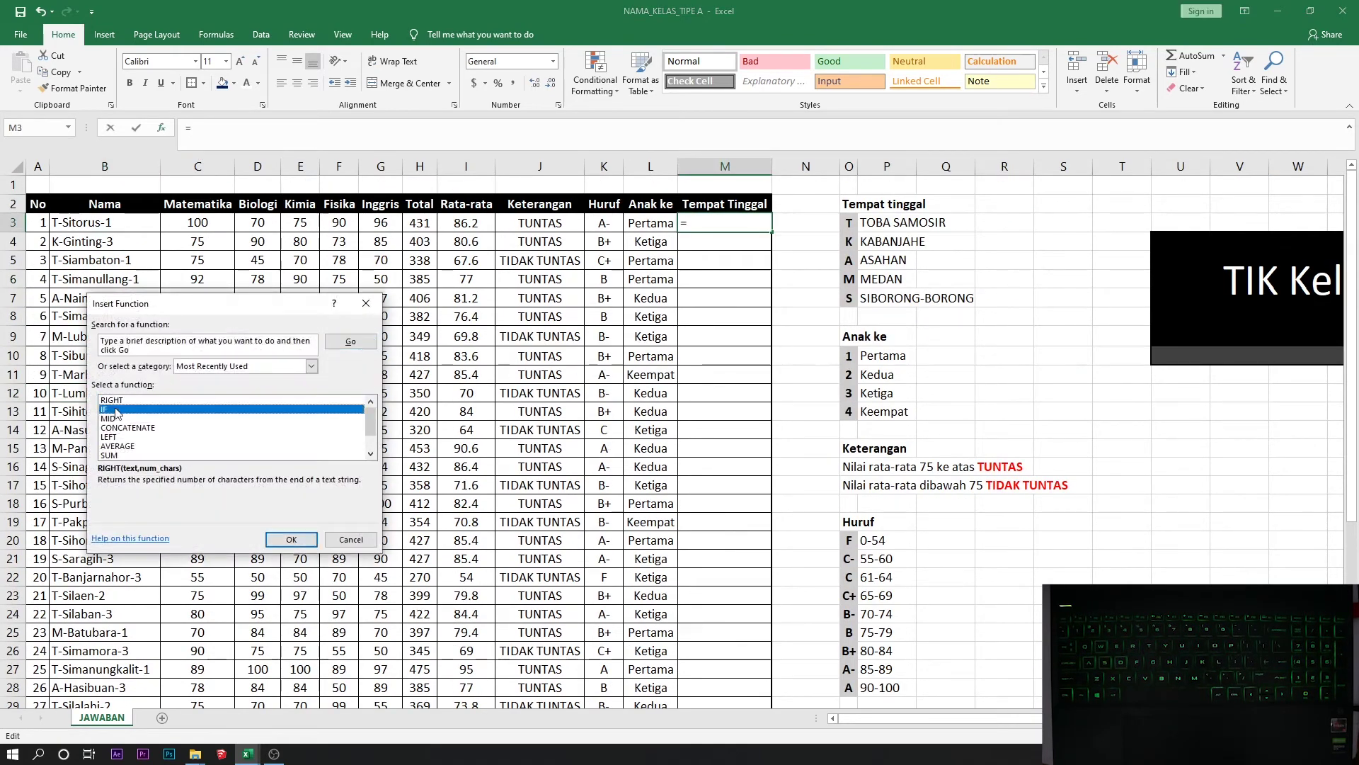
pyautogui.doubleClick(117, 411)
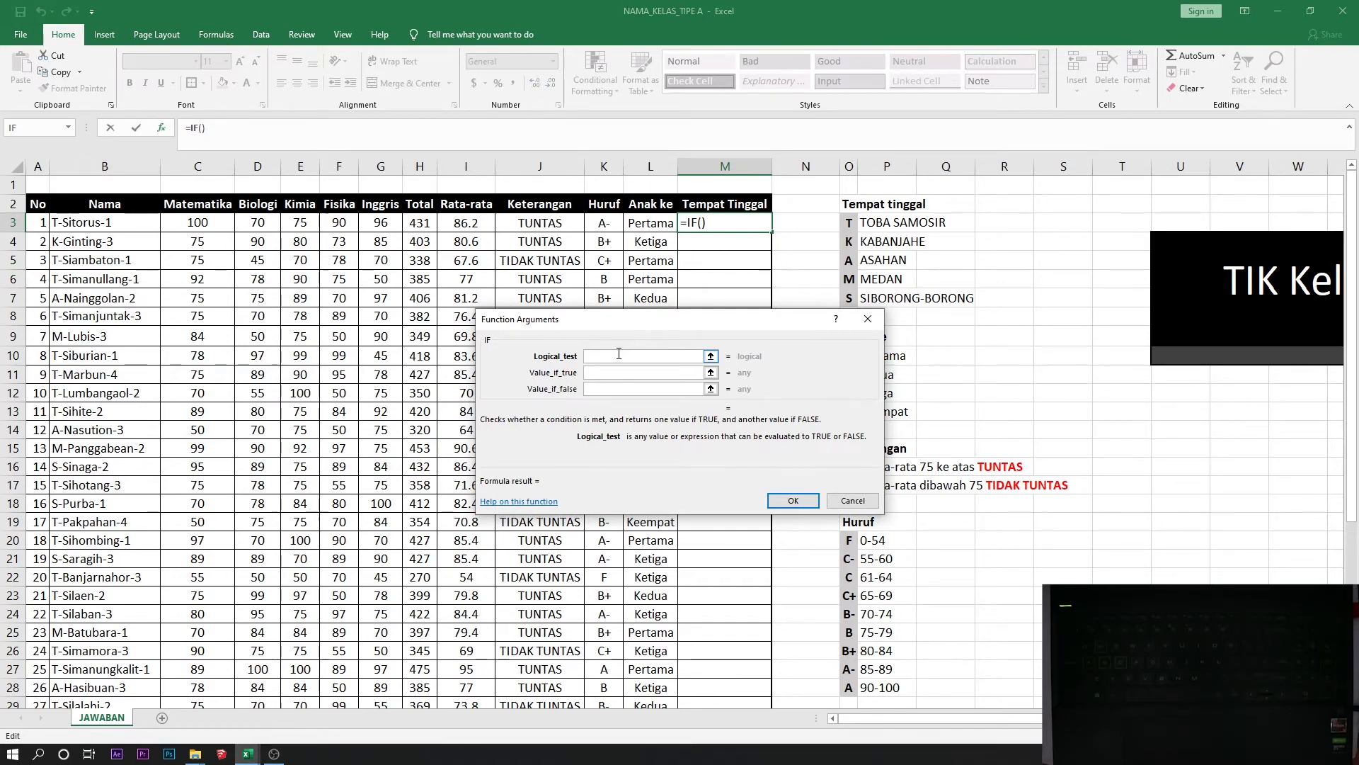
# Step: Search for the LEFT function and nest it in the IF's logical test, with B3 as text and 1 character
pyautogui.click(68, 127)
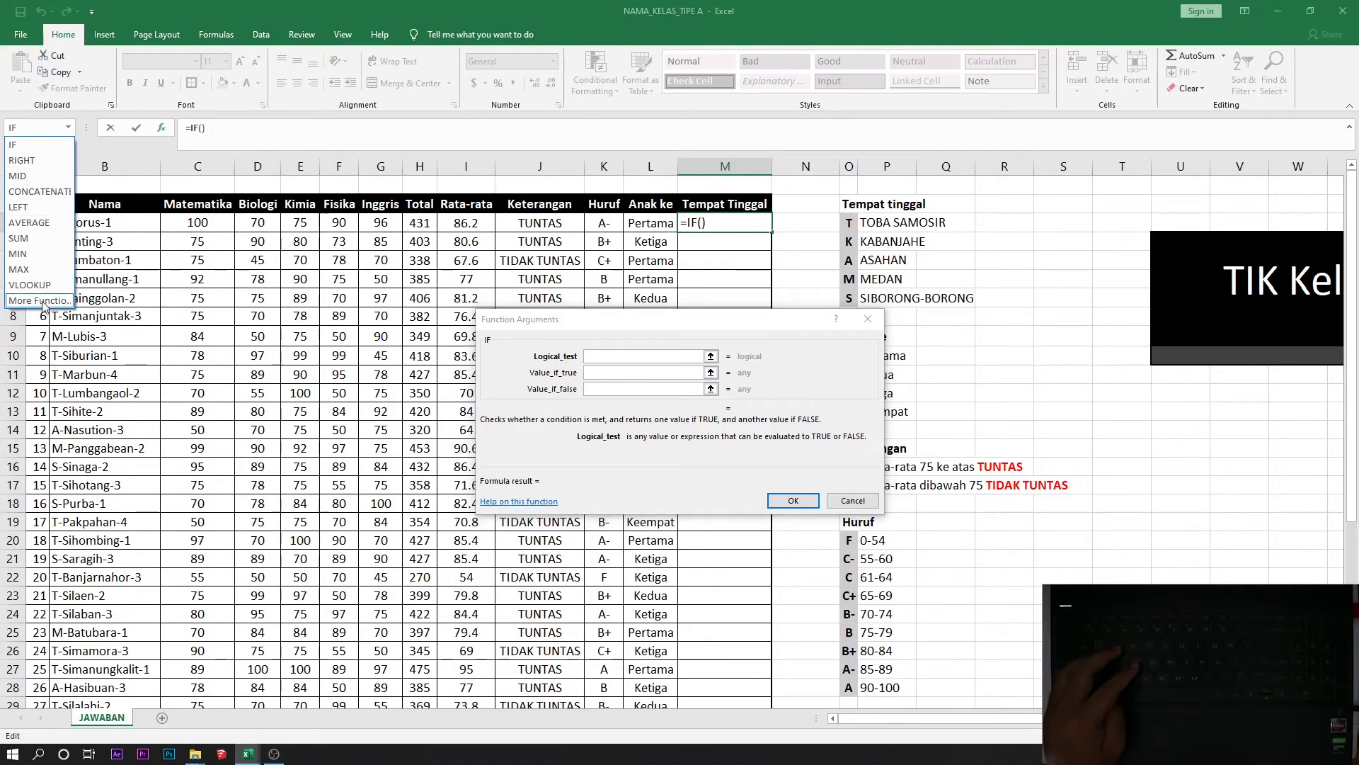
pyautogui.click(25, 302)
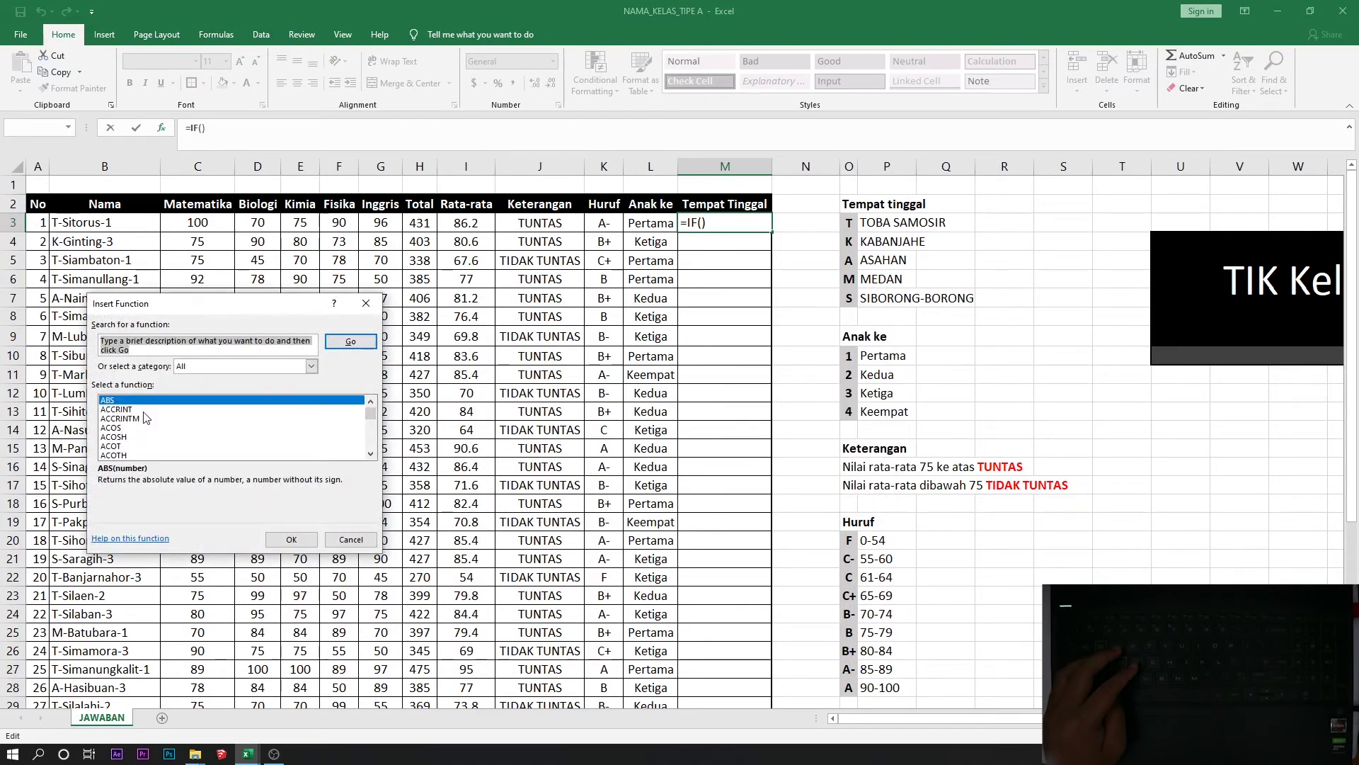
pyautogui.write('LEFT')
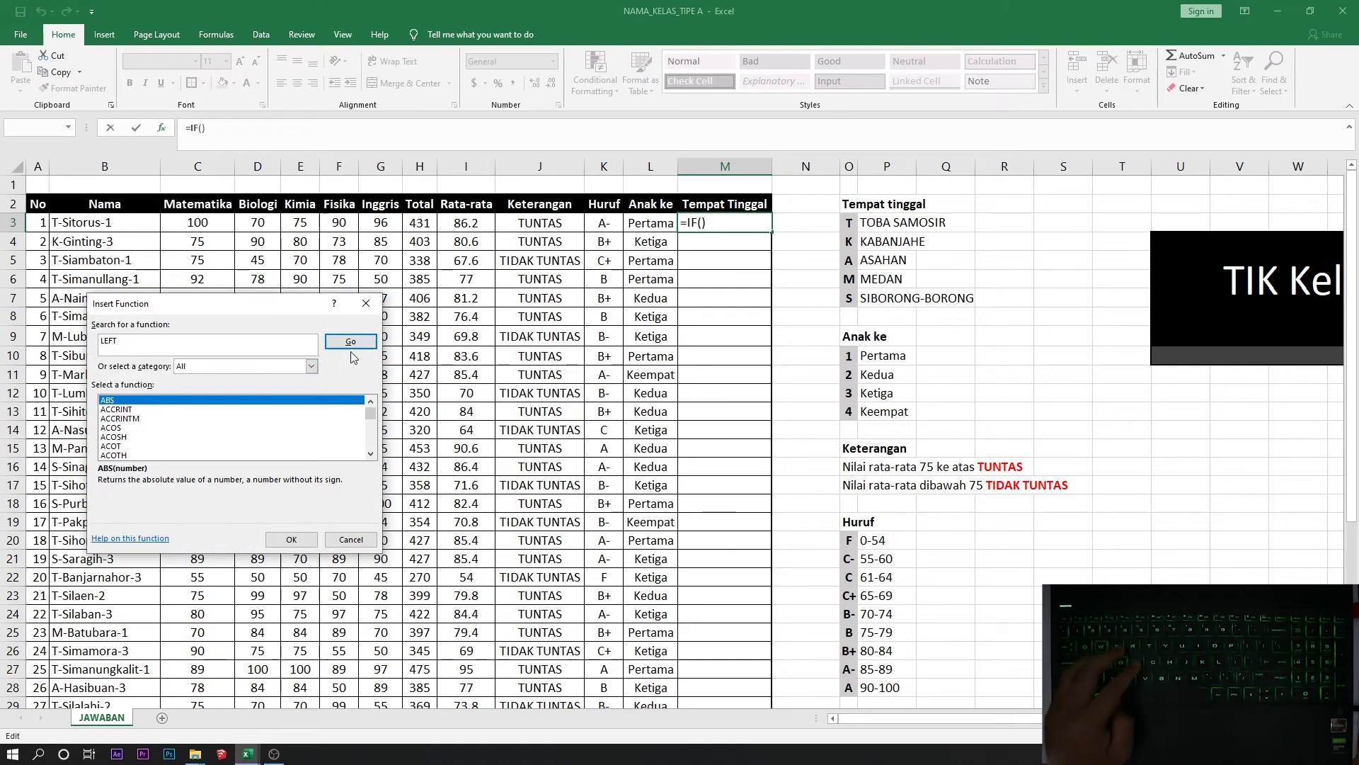
pyautogui.click(351, 341)
pyautogui.press('Return')
pyautogui.click(92, 225)
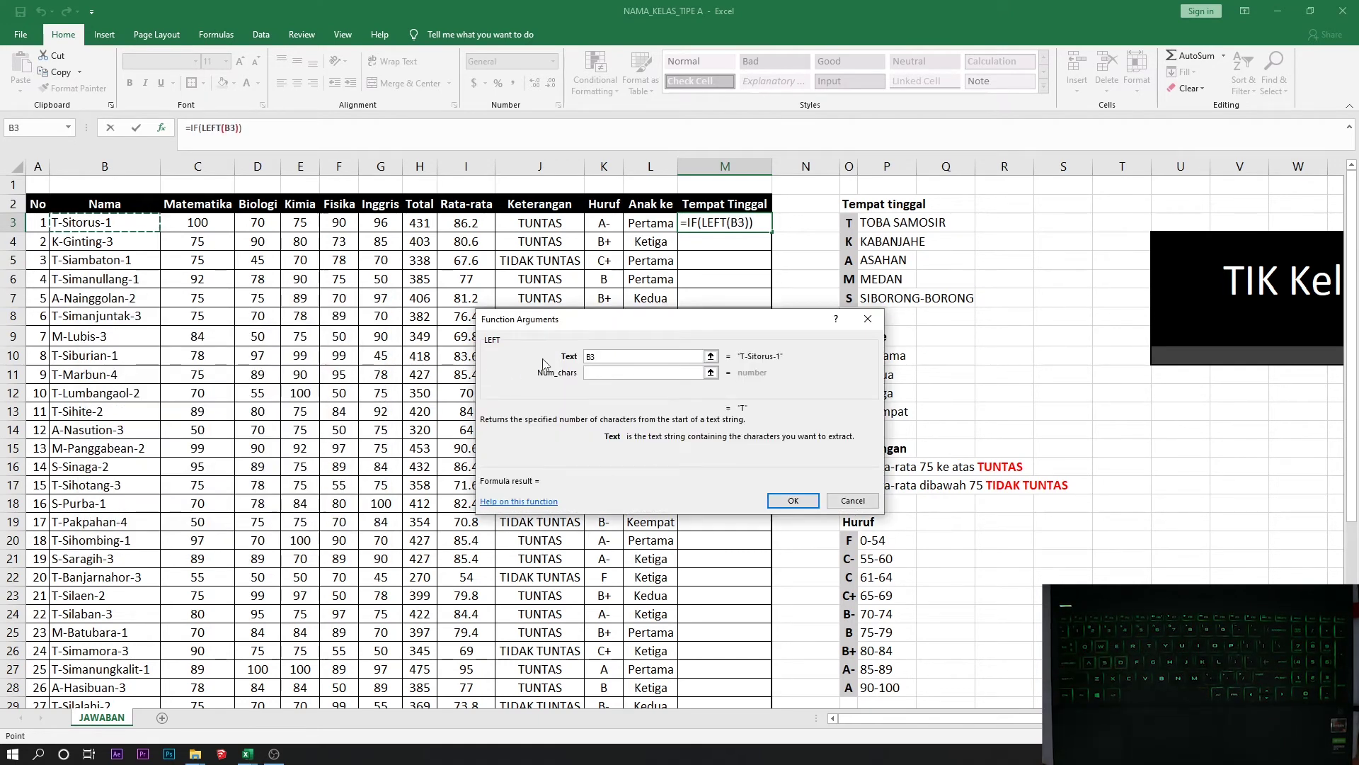
pyautogui.press('Tab')
pyautogui.write('1')
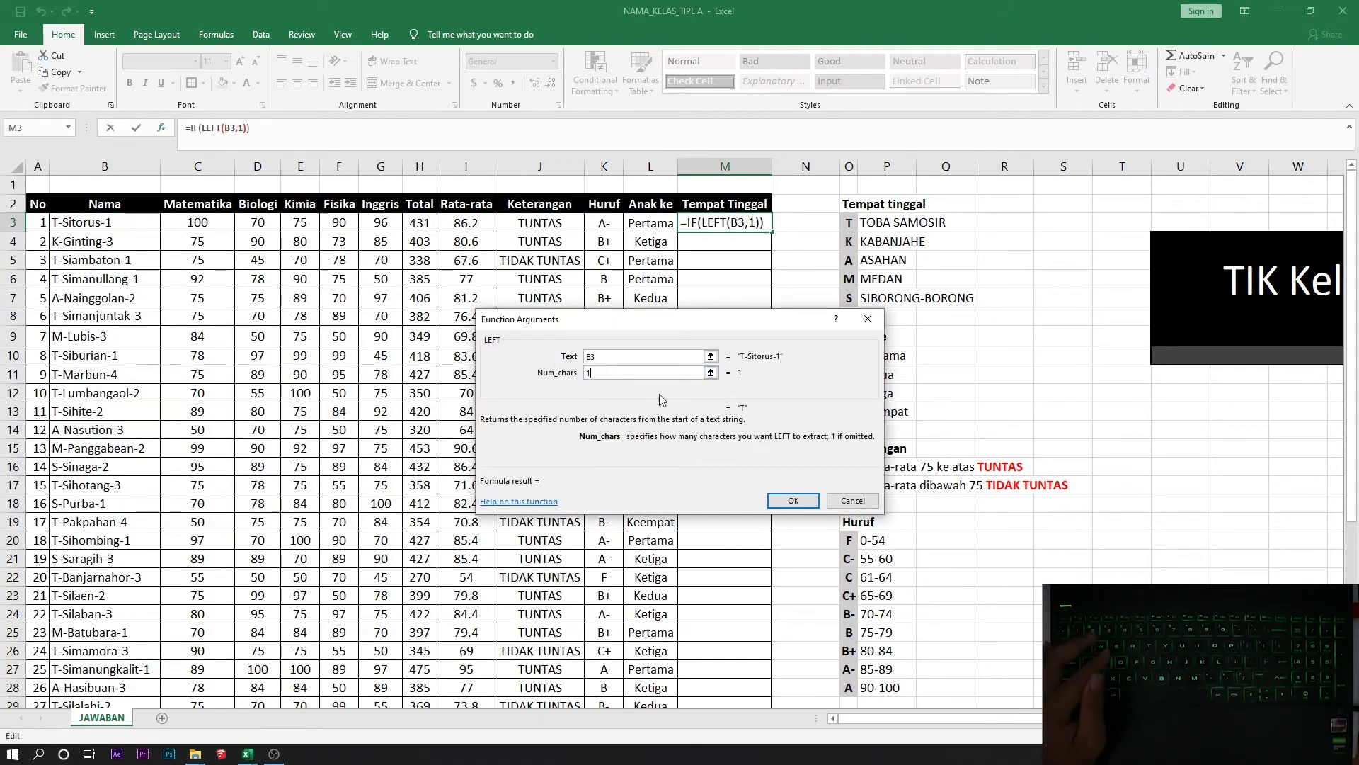
pyautogui.moveTo(659, 394); pyautogui.dragTo(496, 356)
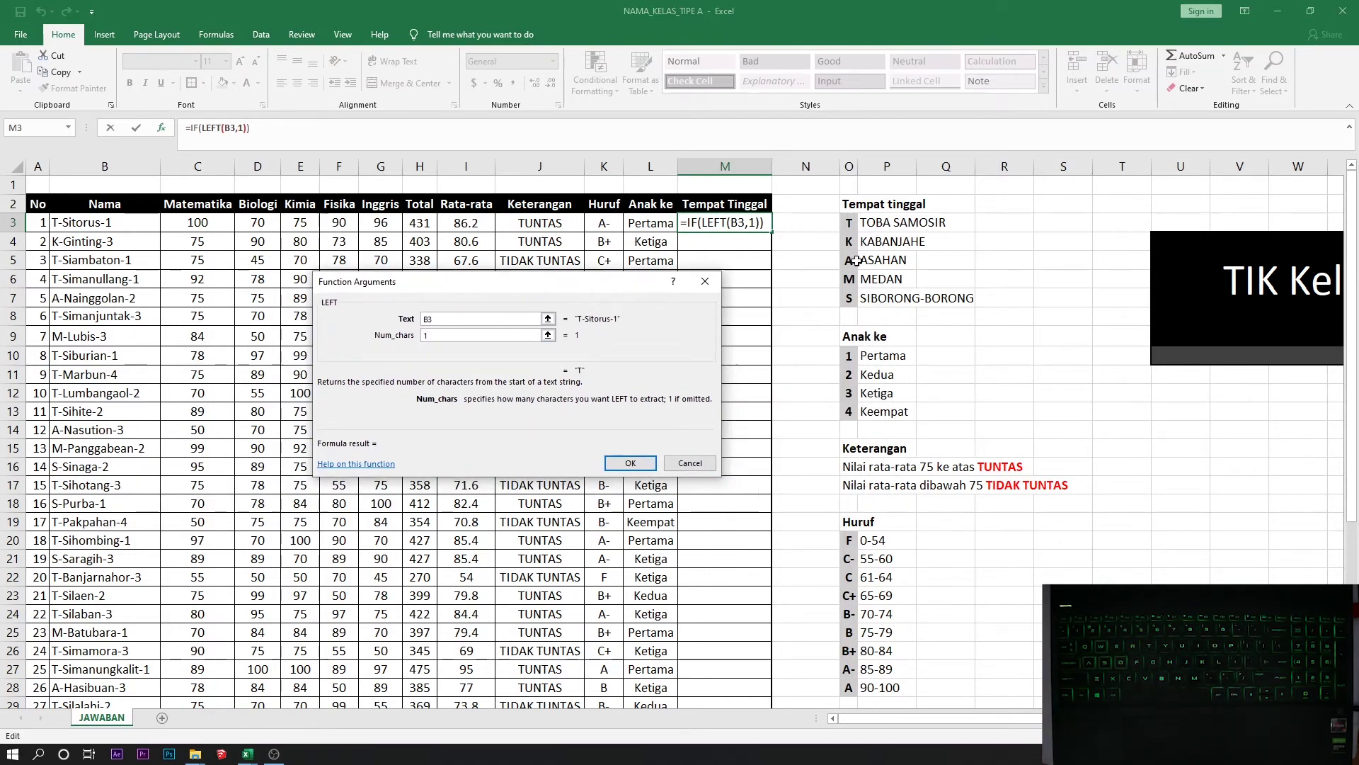
pyautogui.moveTo(841, 290); pyautogui.dragTo(799, 255)
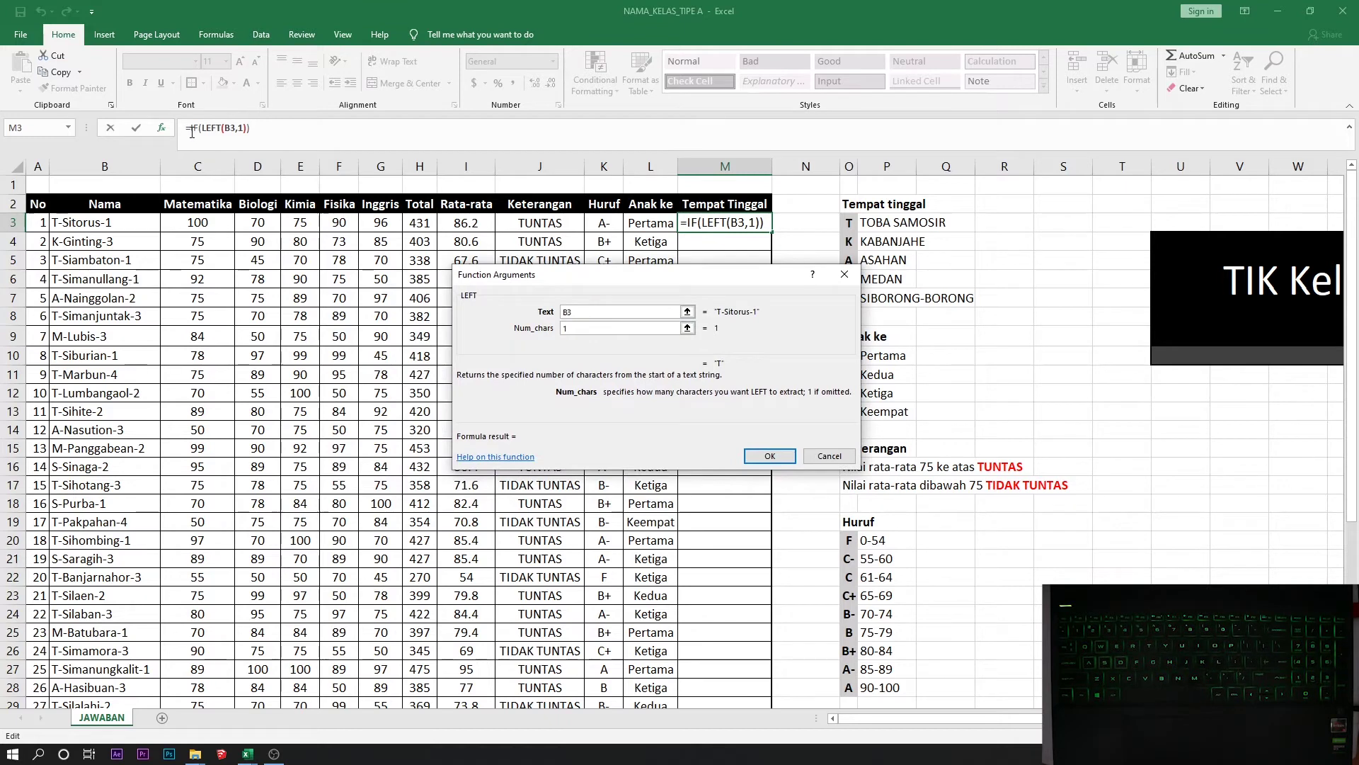
# Step: Complete the first IF so that it tests LEFT(B3,1)="T" and returns "TOBA SAMOSIR" when true
pyautogui.click(191, 129)
pyautogui.click(613, 312)
pyautogui.write('=')
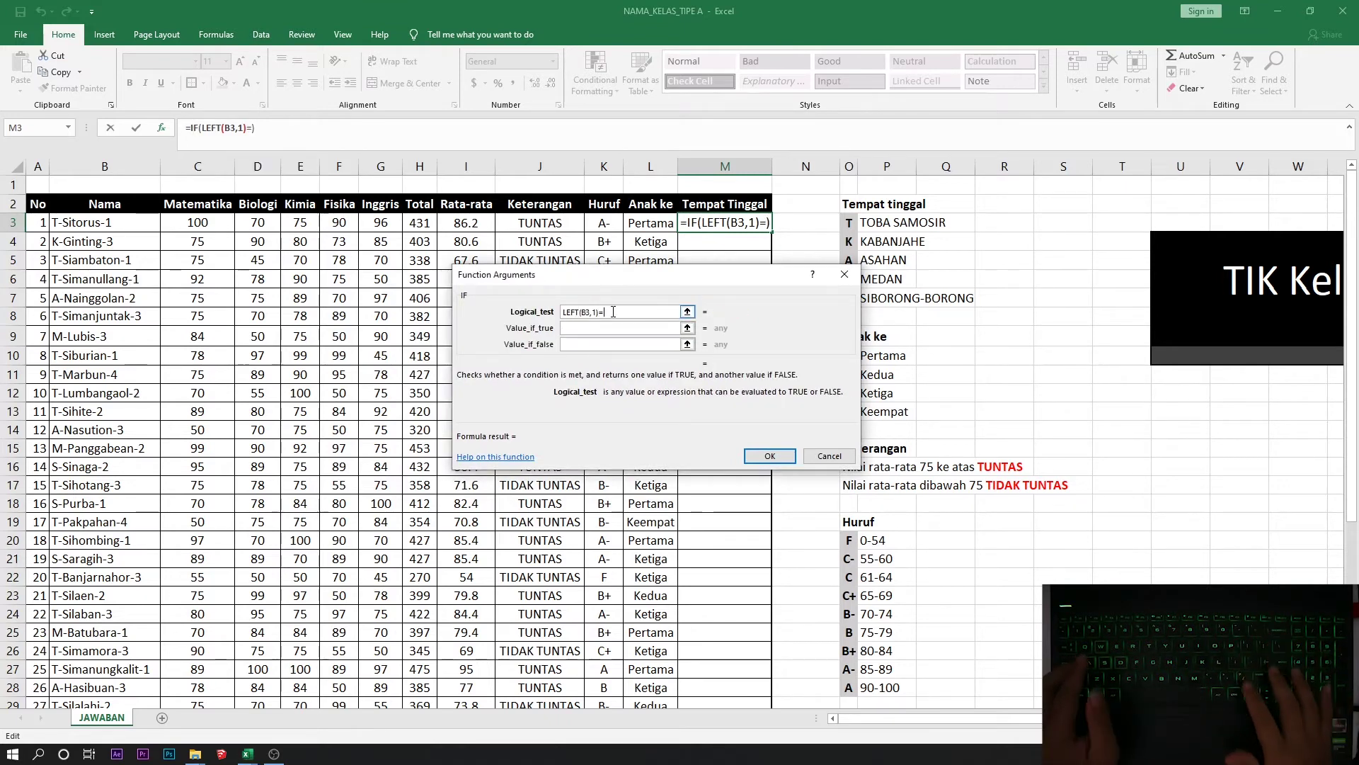
pyautogui.write('"T')
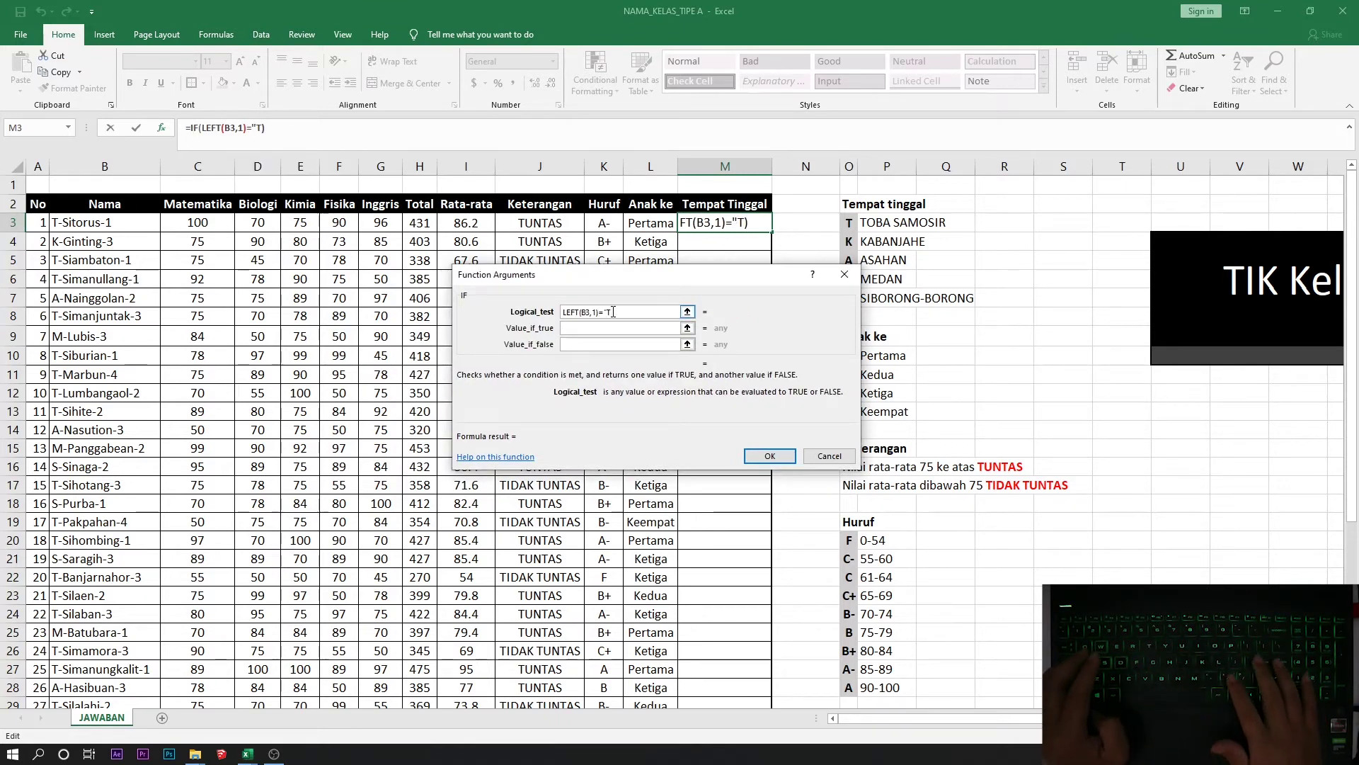
pyautogui.write('"')
pyautogui.press('Tab')
pyautogui.moveTo(613, 275); pyautogui.dragTo(559, 251)
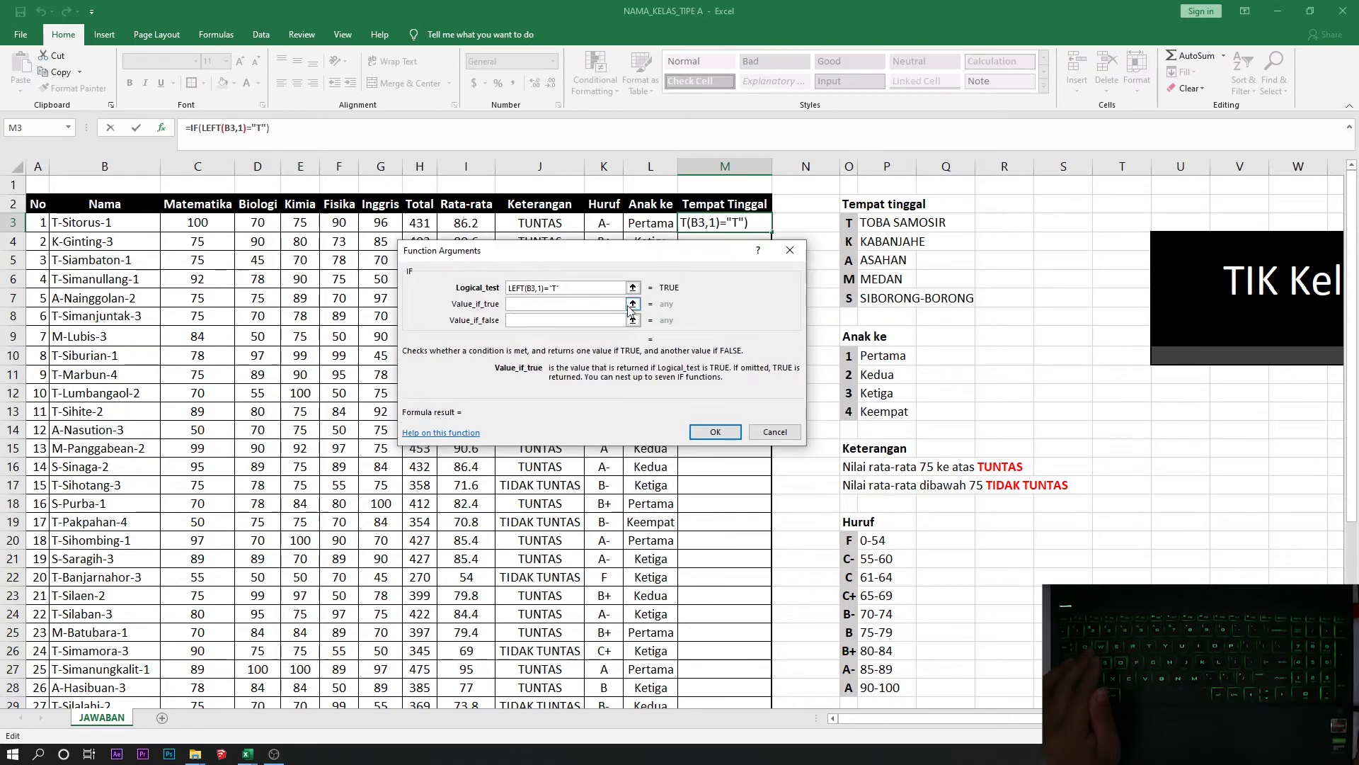
pyautogui.write('TOBA')
pyautogui.hotkey('shift', 'space')
pyautogui.write('SAMOSIR"')
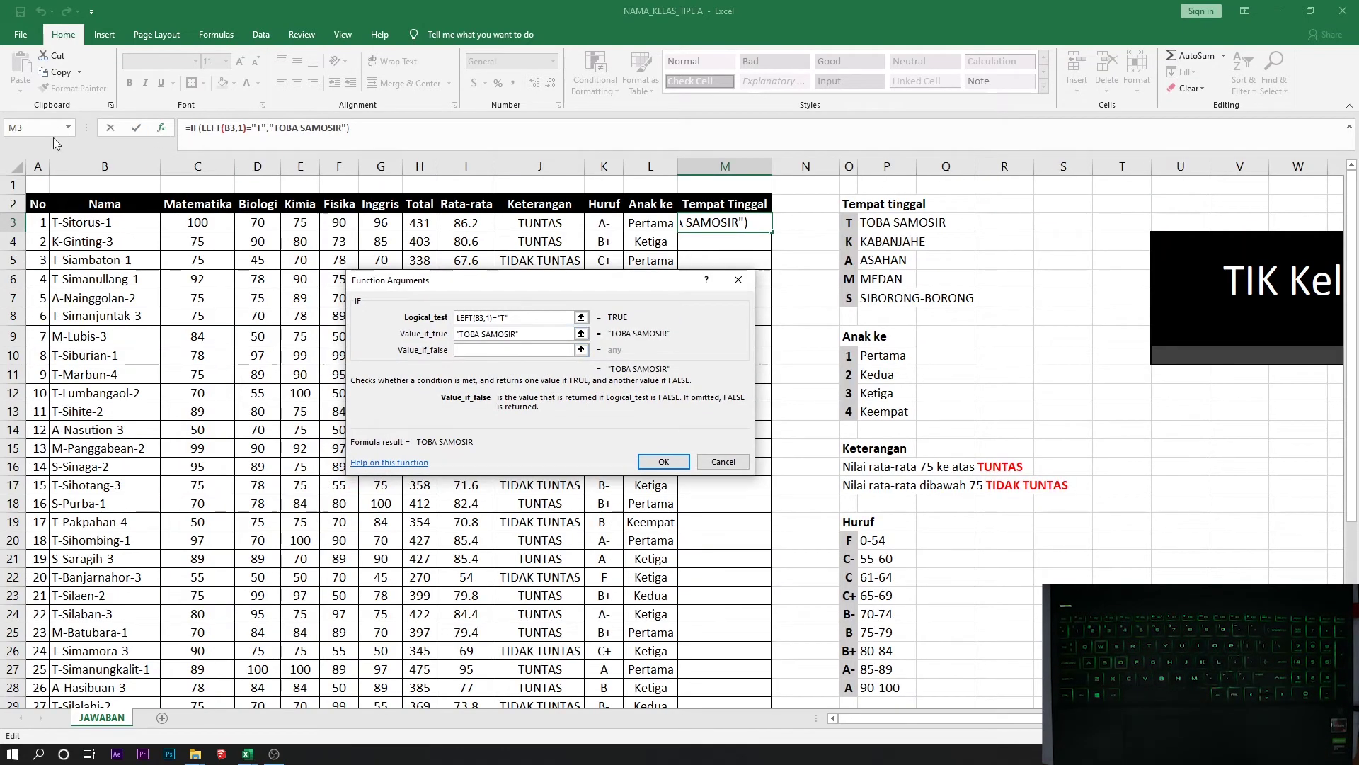
# Step: Nest a second IF in the first IF's value-if-false, with LEFT(B3,1) inside its logical test
pyautogui.click(68, 128)
pyautogui.click(29, 160)
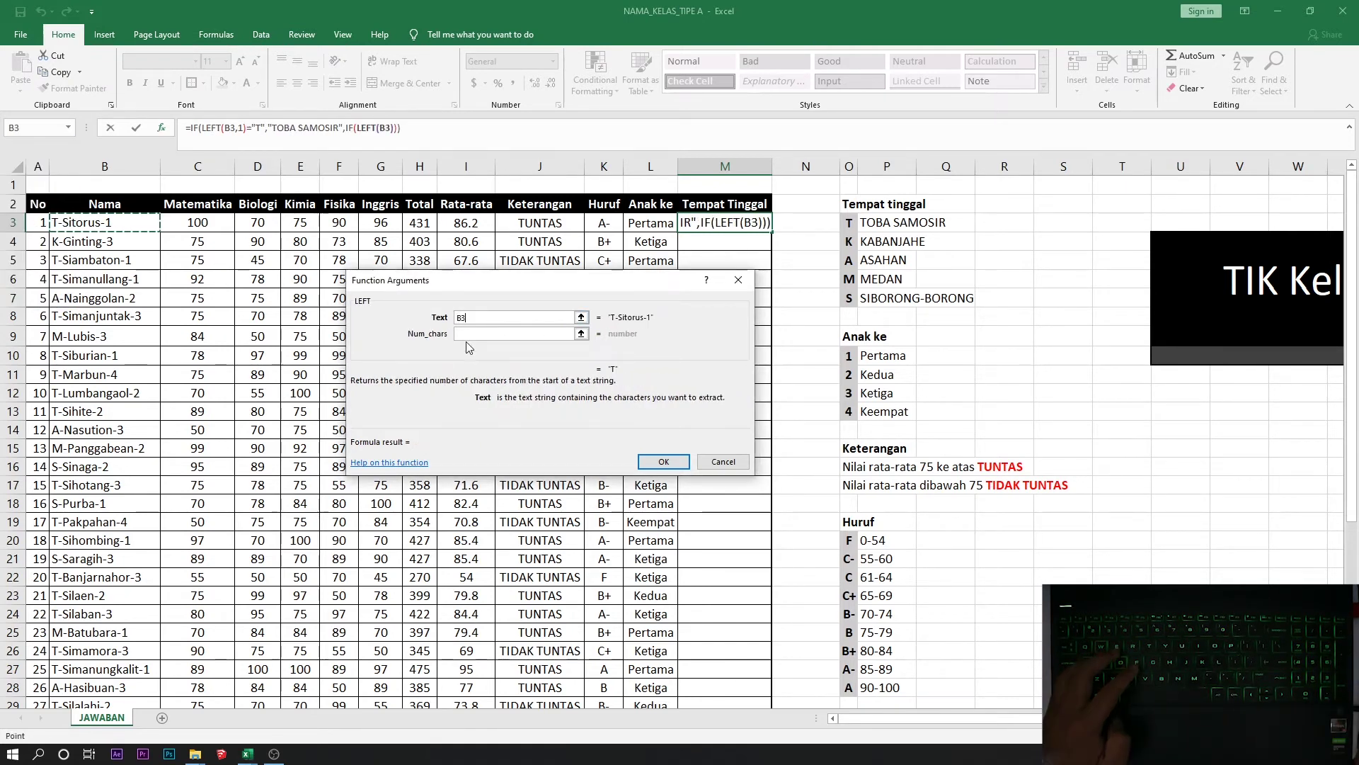
pyautogui.press('Tab')
pyautogui.write('1')
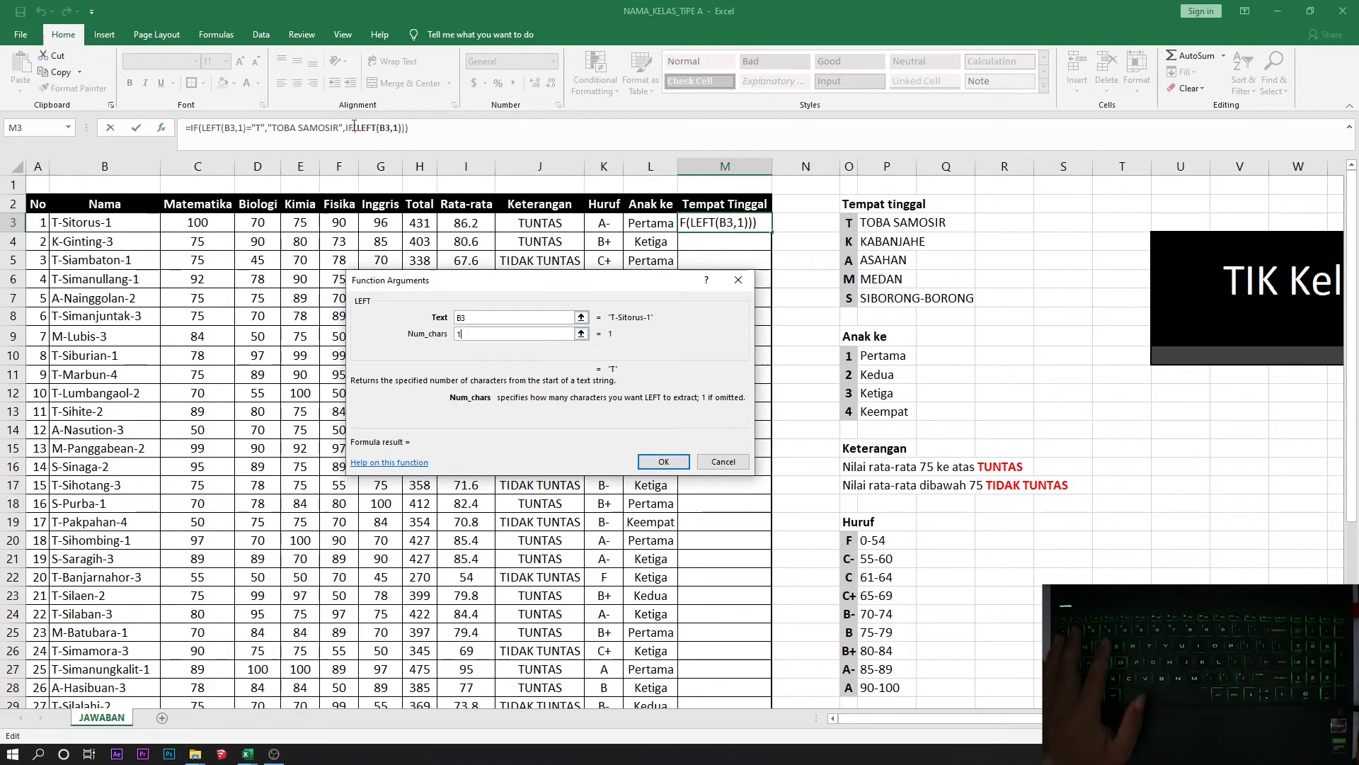
# Step: Complete the second IF so that it tests LEFT(B3,1)="K" and returns "KABANJAHE" when true
pyautogui.click(349, 128)
pyautogui.write('="')
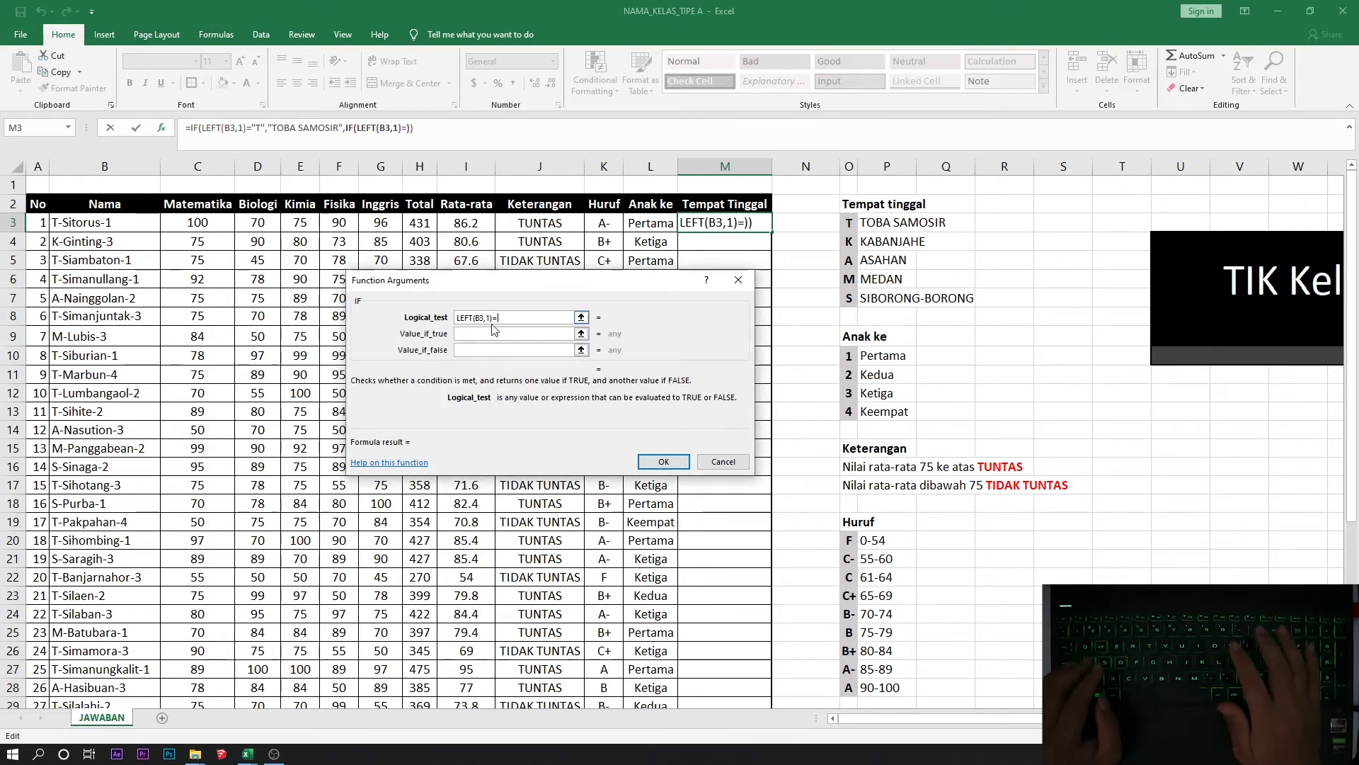
pyautogui.write('K"')
pyautogui.click(490, 339)
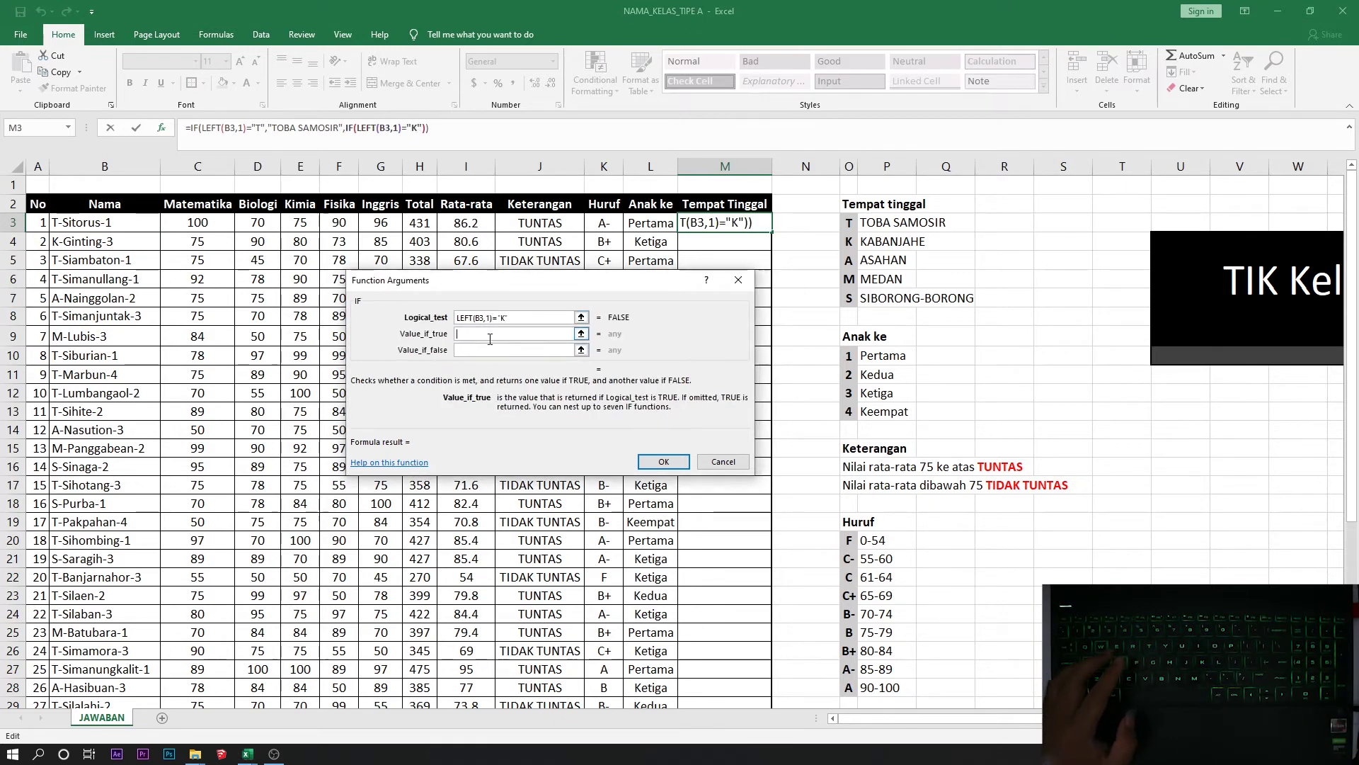
pyautogui.write('KABAN')
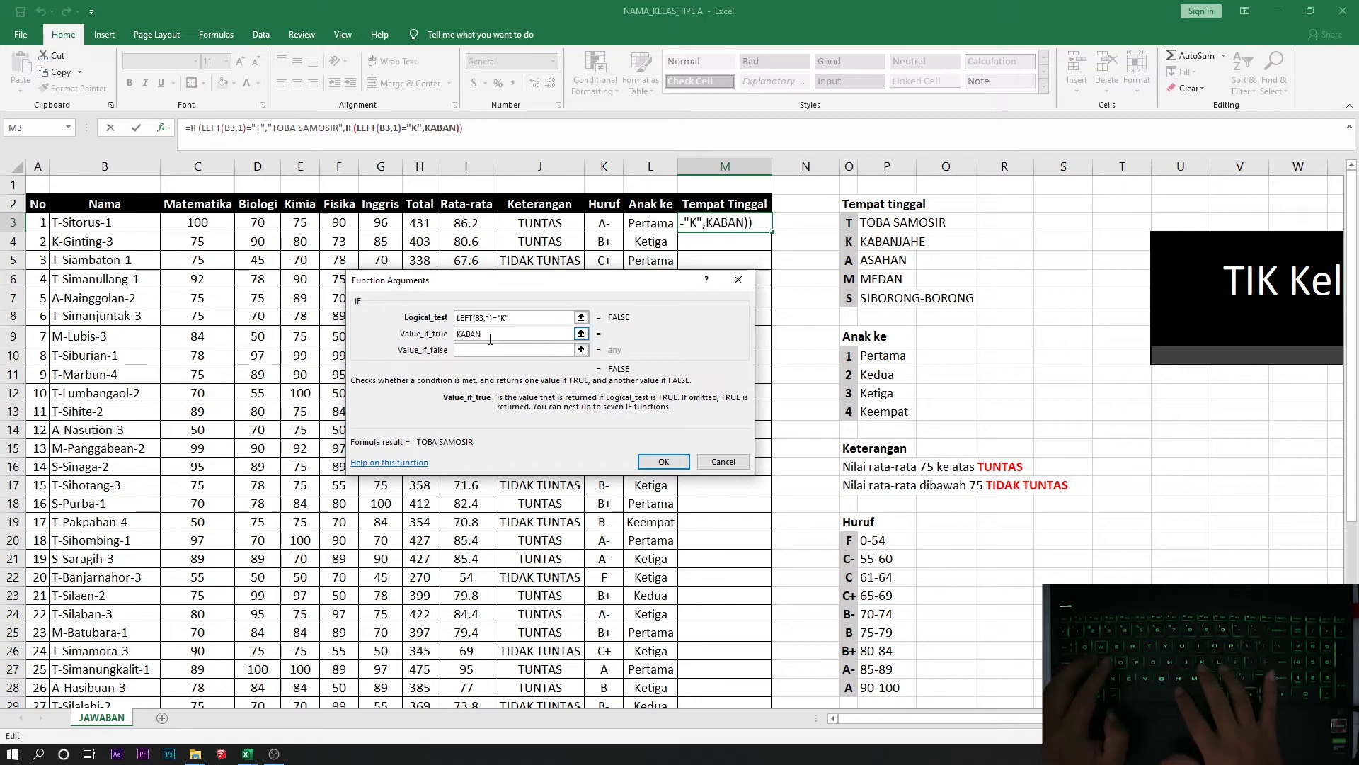
pyautogui.write('JAHE')
pyautogui.press('Tab')
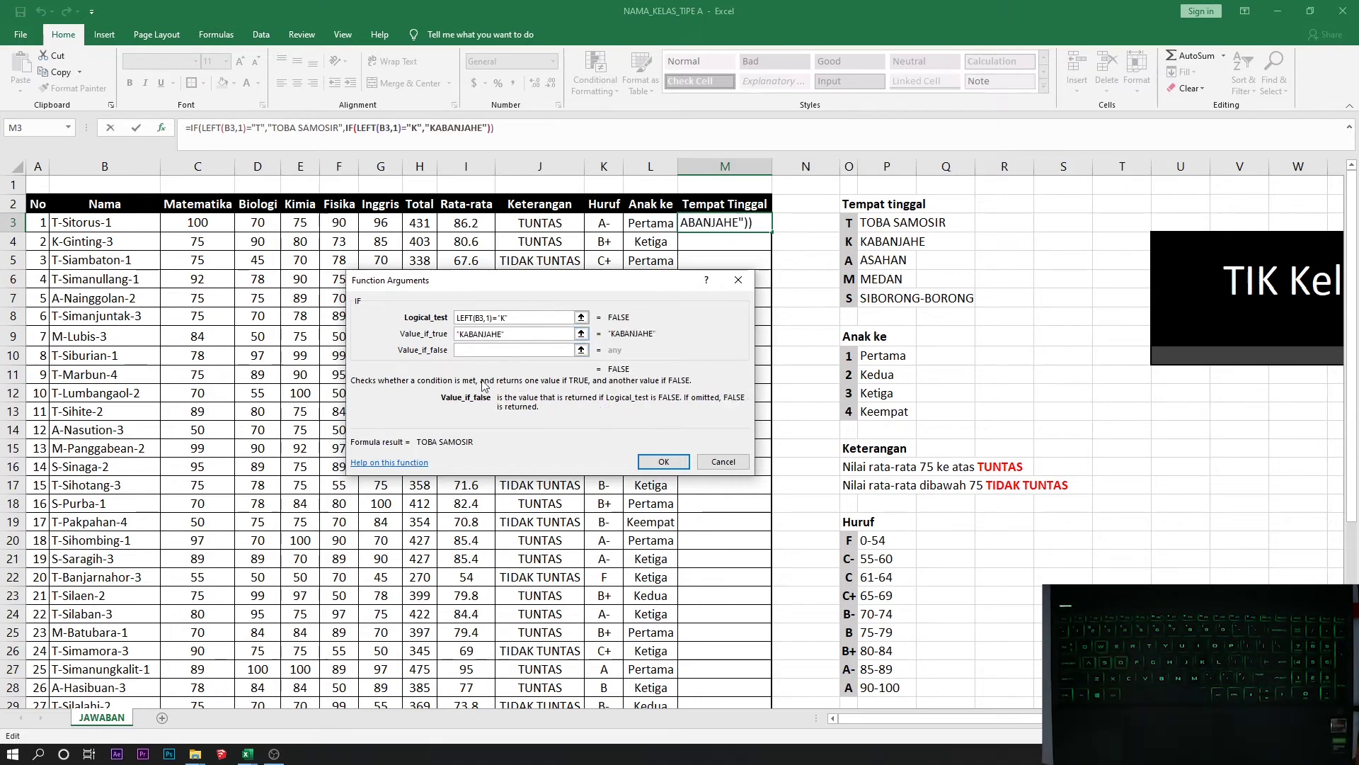
# Step: Nest a third IF in the second IF's value-if-false, with LEFT(B3,1) inside its logical test
pyautogui.click(68, 128)
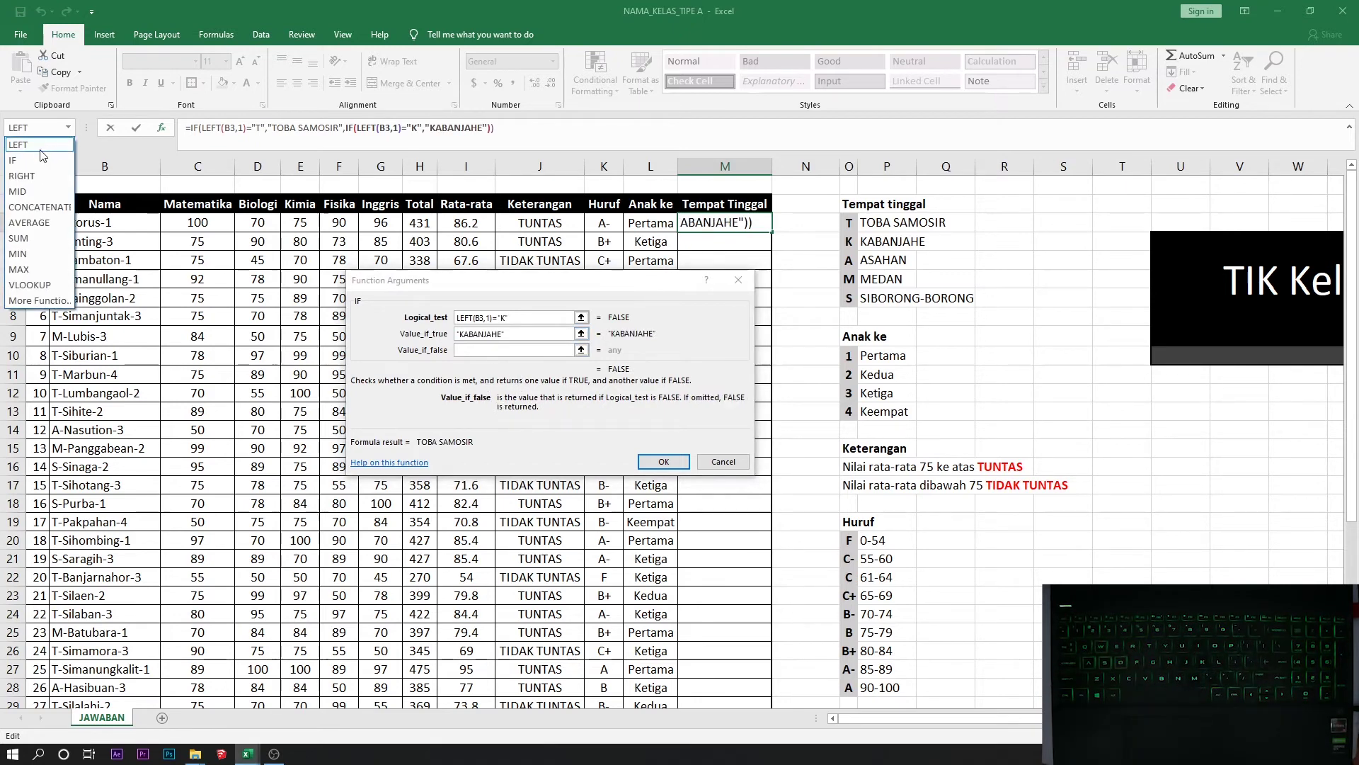
pyautogui.click(39, 161)
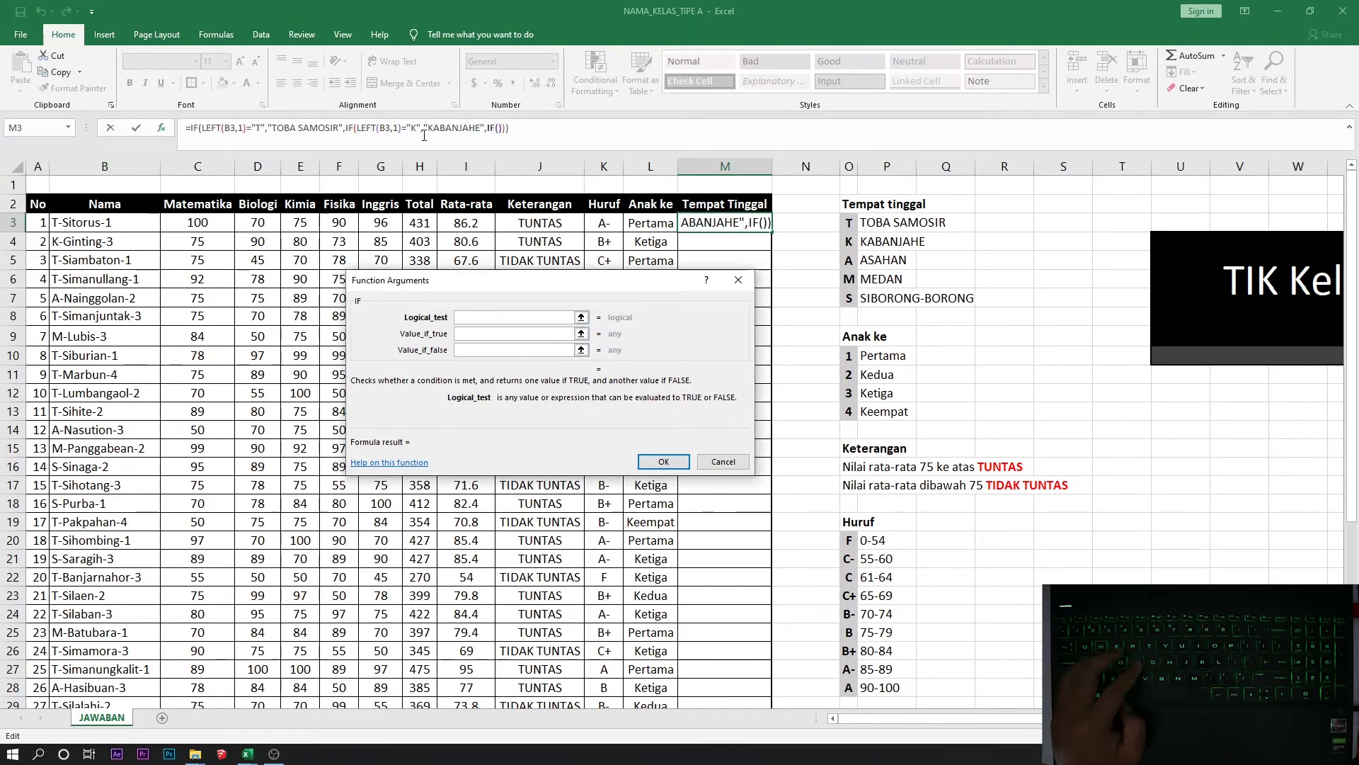
pyautogui.click(68, 127)
pyautogui.click(32, 160)
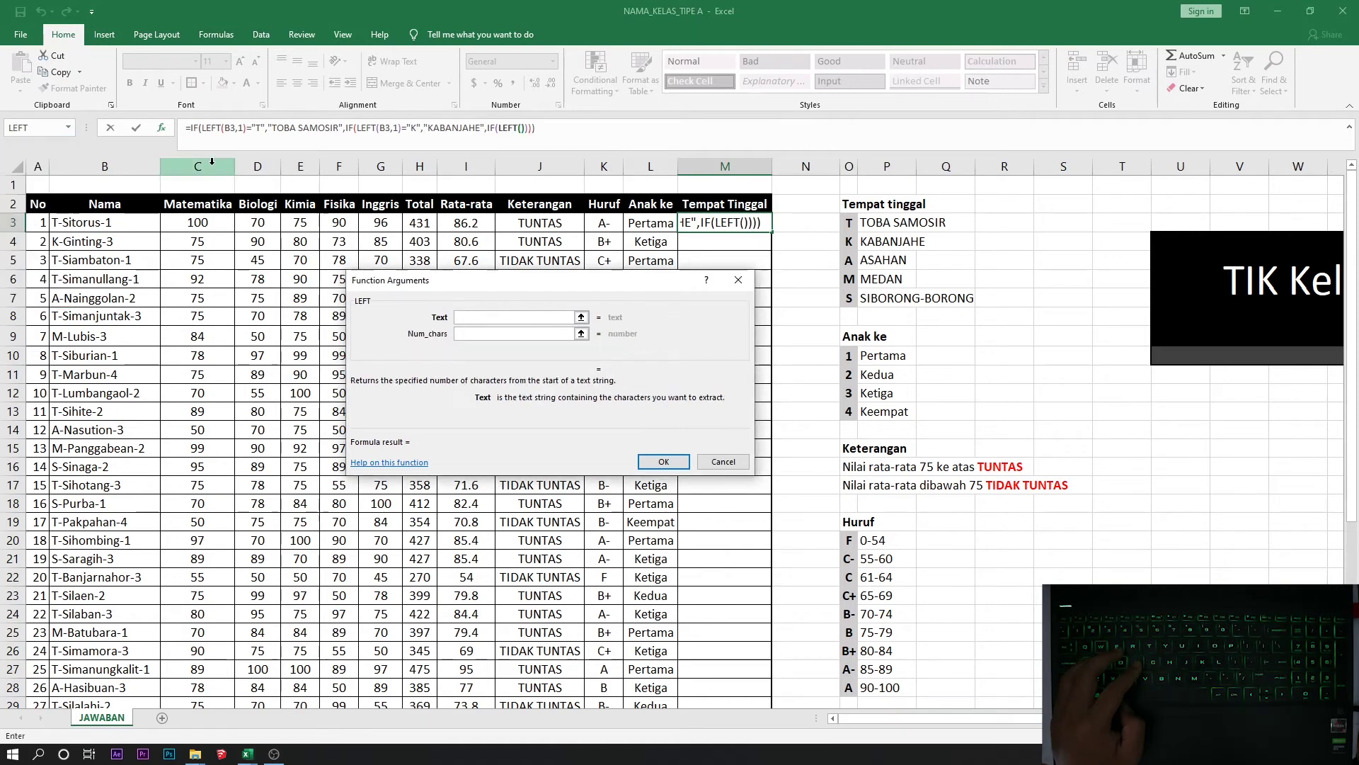
pyautogui.click(75, 228)
pyautogui.press('Tab')
pyautogui.write('1')
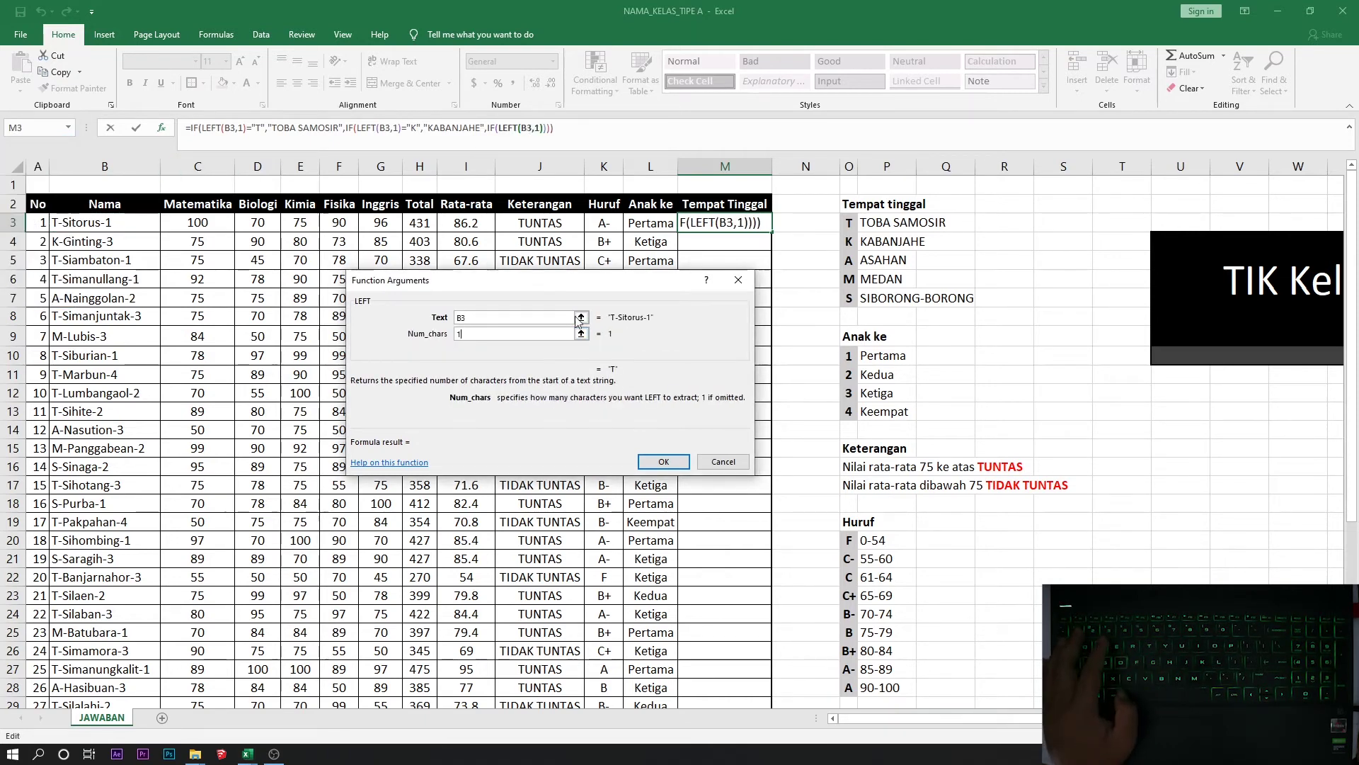
# Step: Complete the third IF so that it tests LEFT(B3,1)="A" and returns "ASAHAN" when true
pyautogui.click(493, 129)
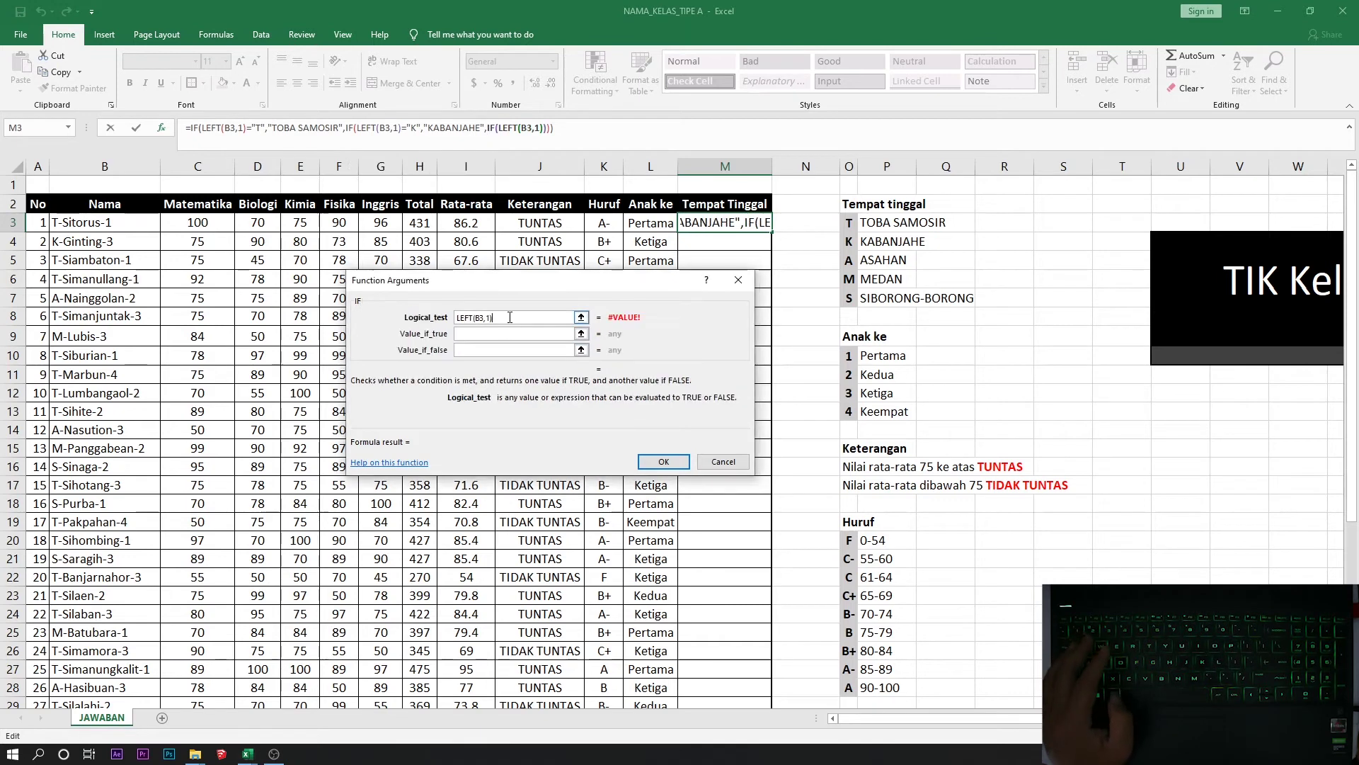
pyautogui.write('="A"')
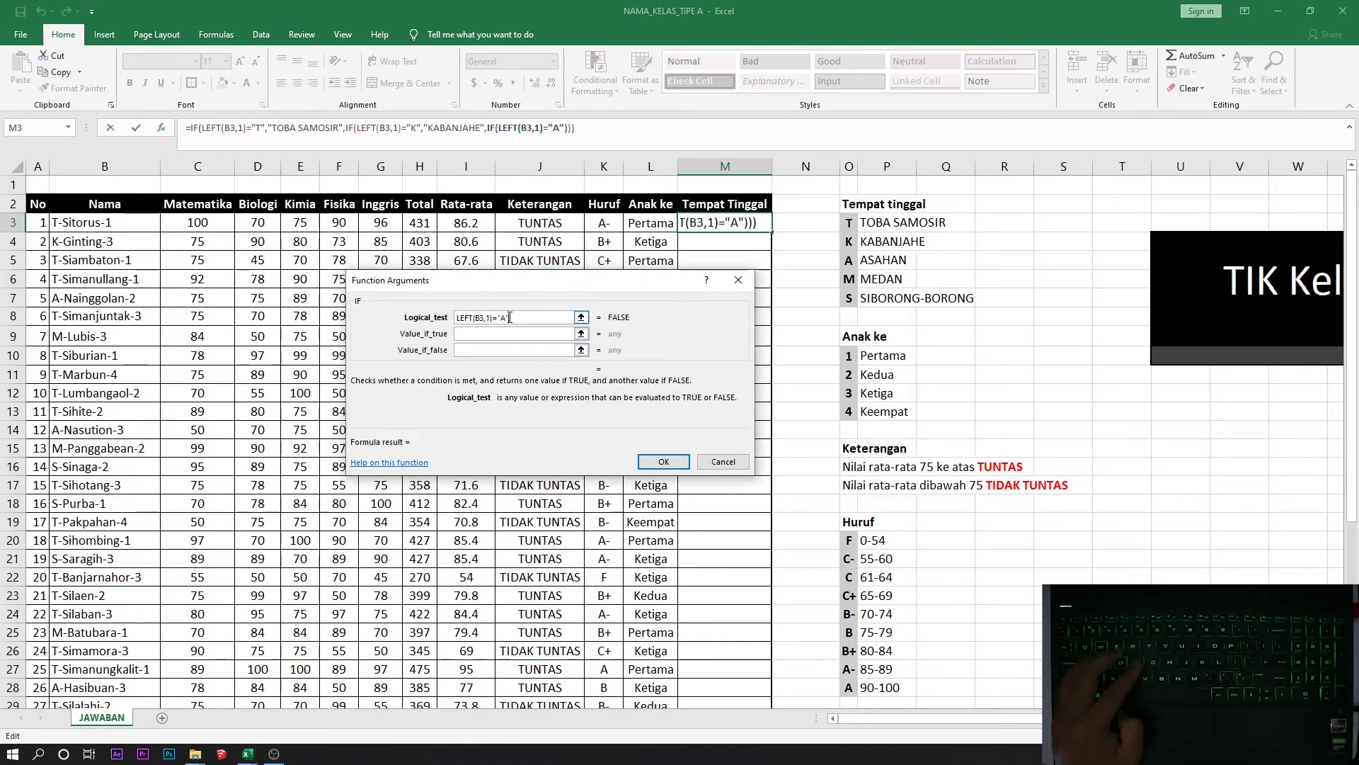
pyautogui.click(505, 334)
pyautogui.write('ASAHAN')
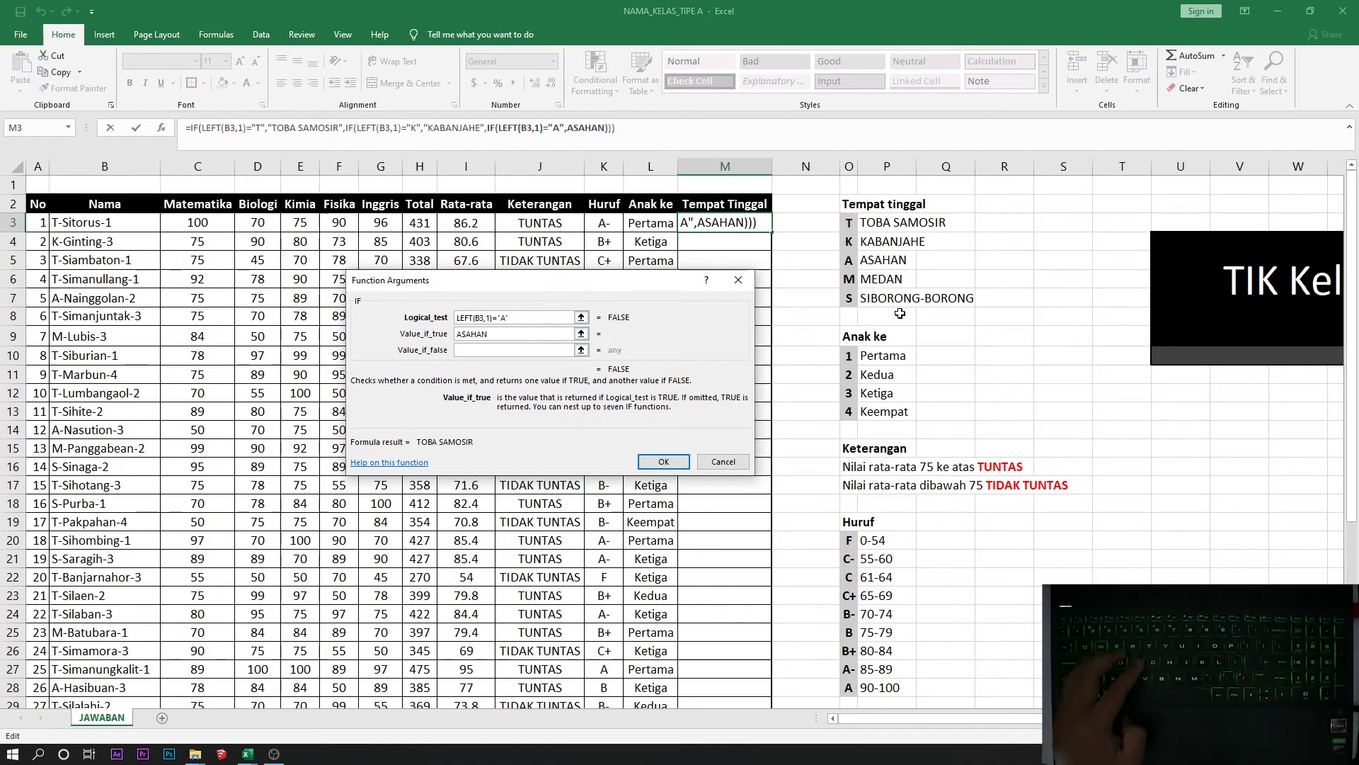
pyautogui.press('Tab')
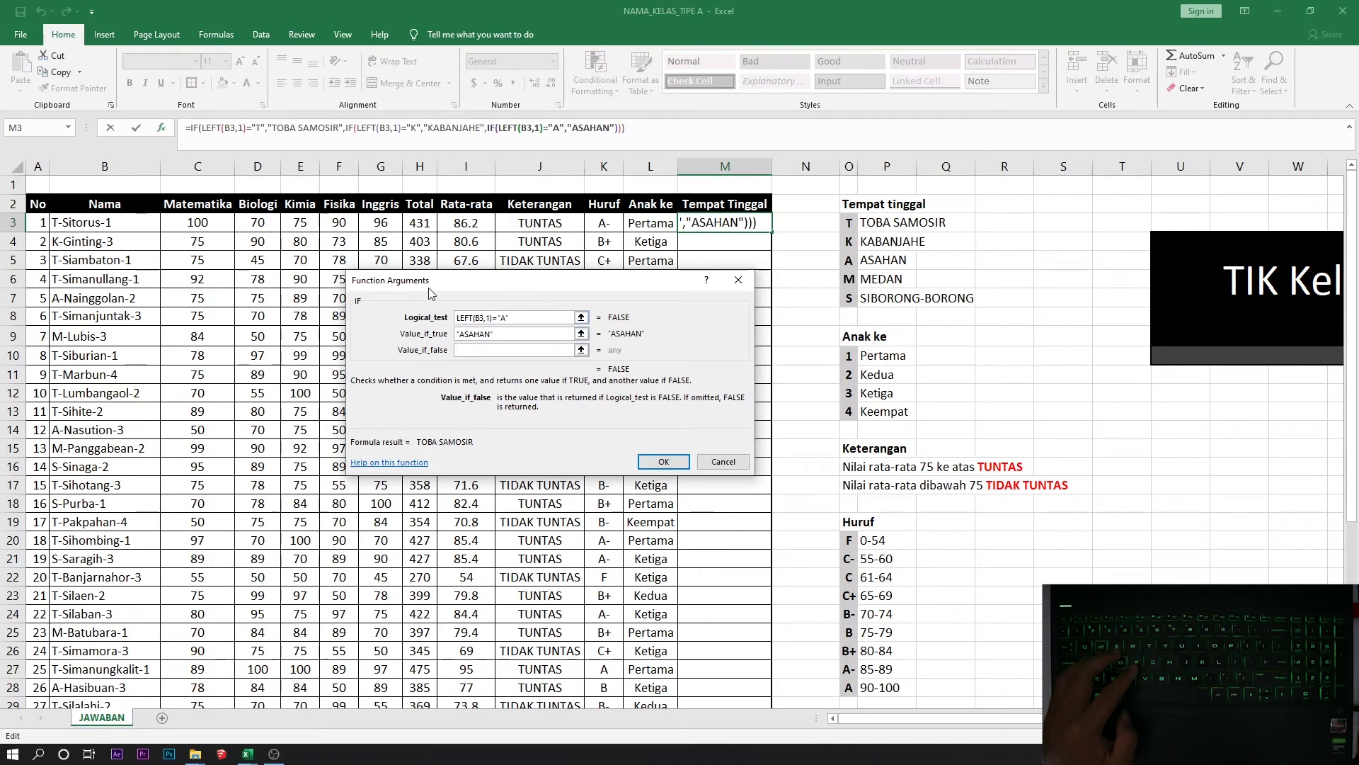
# Step: Nest a fourth IF in the third IF's value-if-false that tests LEFT(B3,1)="M" and returns "MEDAN" when true
pyautogui.click(70, 128)
pyautogui.click(46, 148)
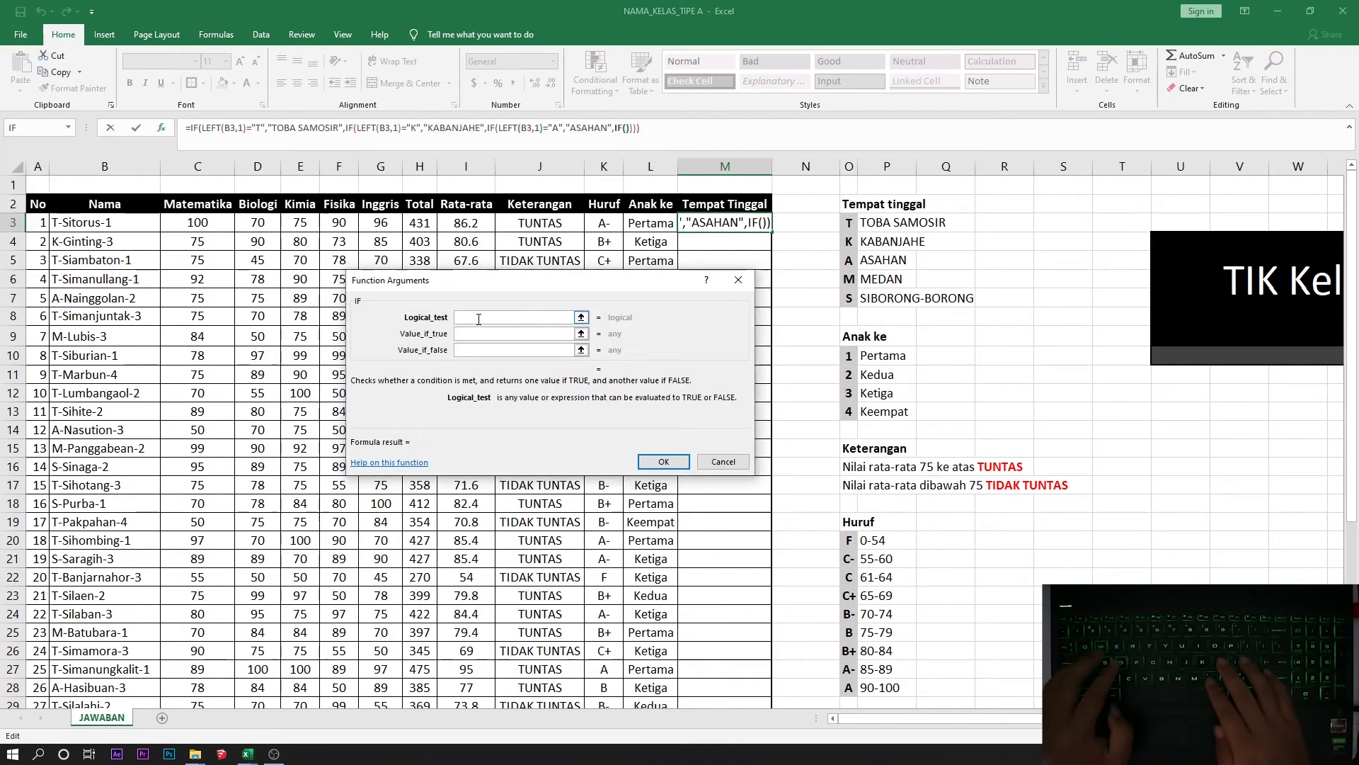
pyautogui.write('LEFT')
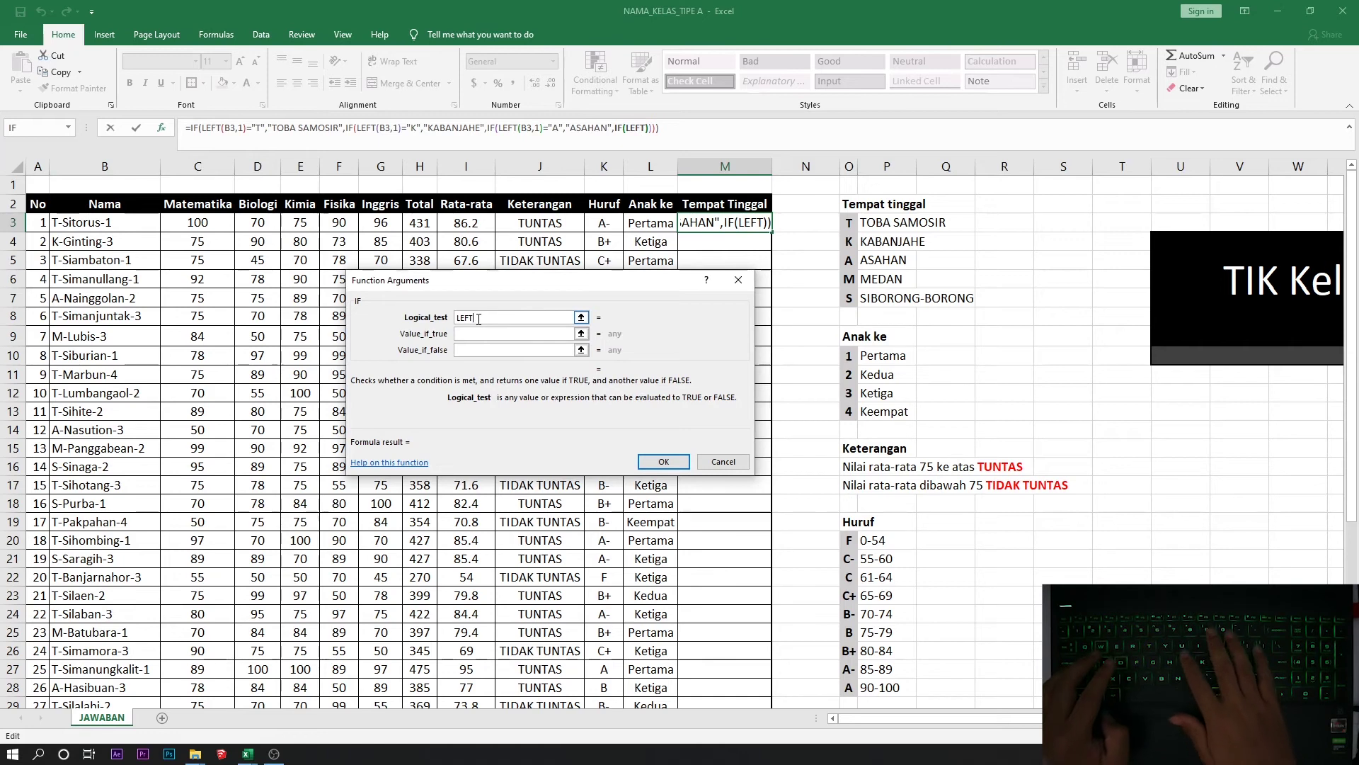
pyautogui.write('(')
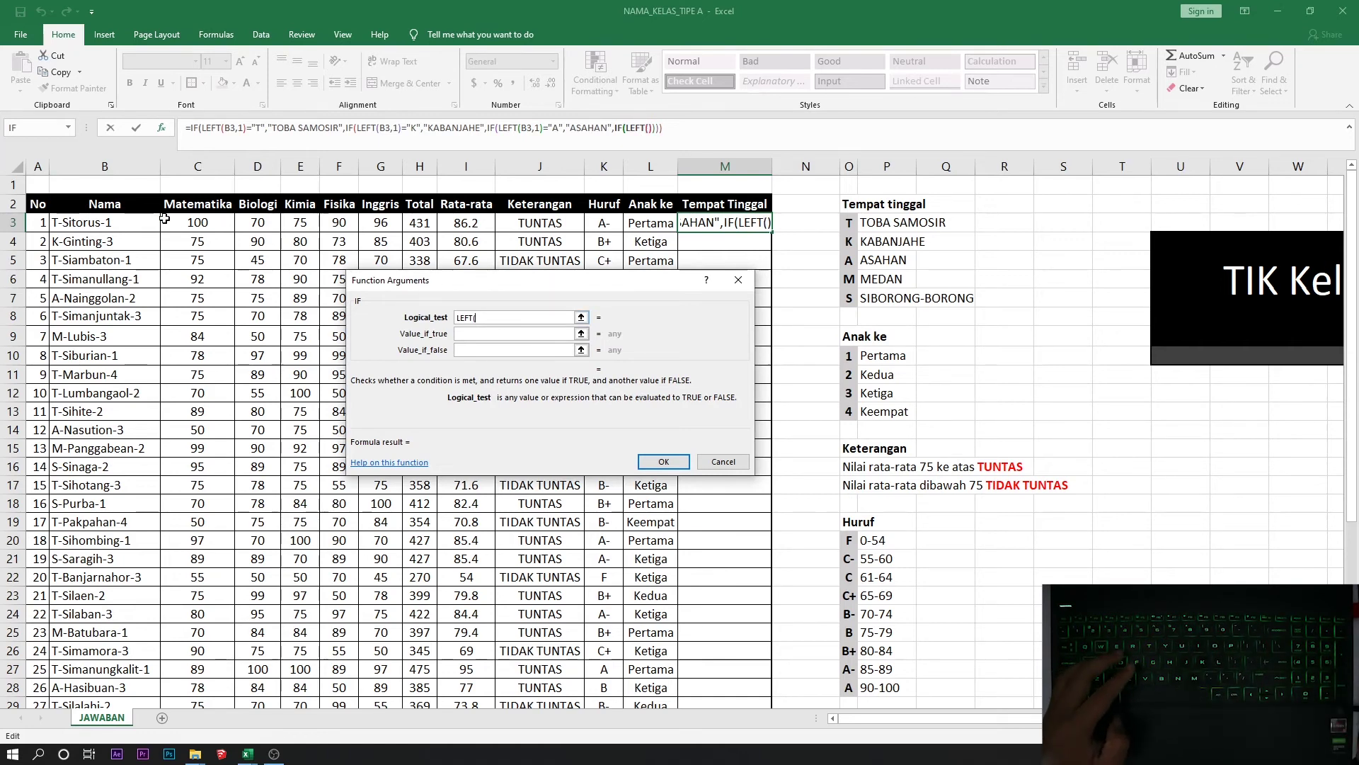
pyautogui.click(108, 224)
pyautogui.write(',1)=')
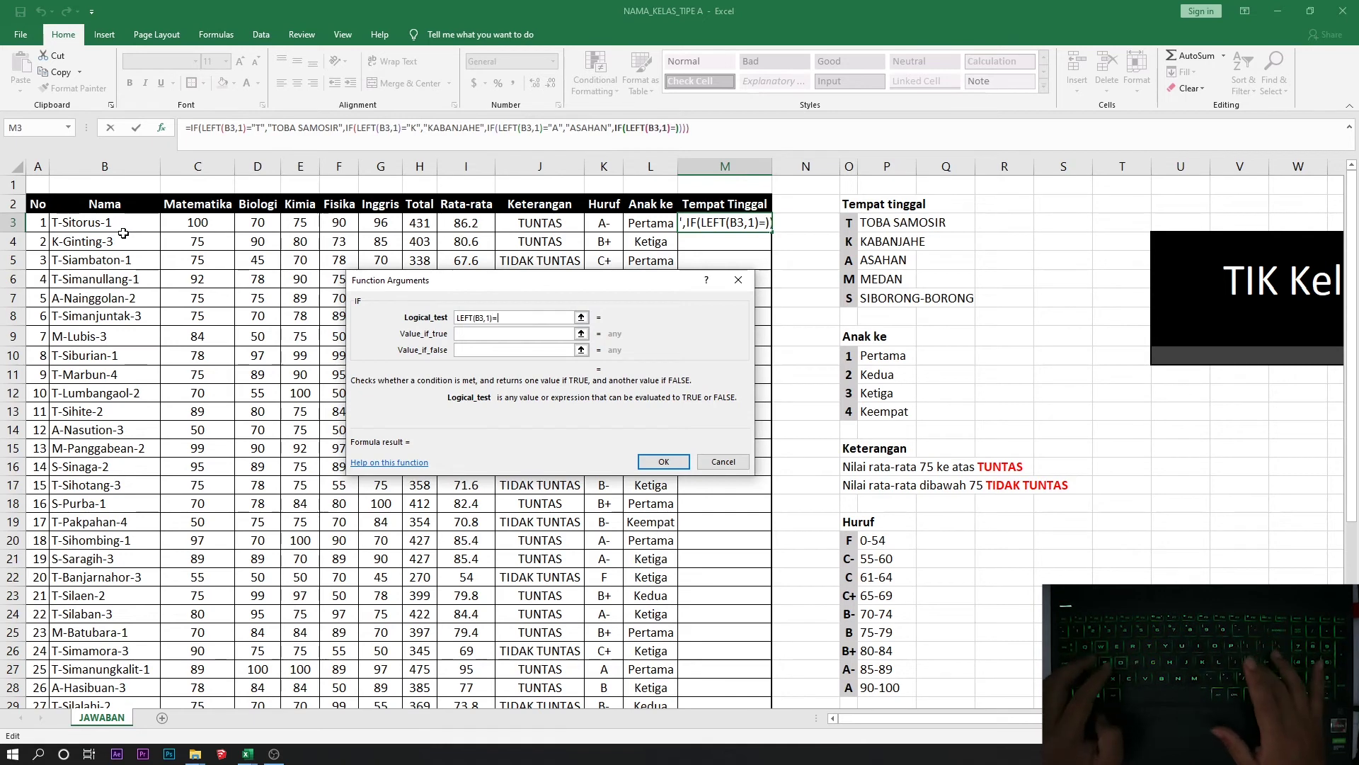
pyautogui.write('"M"')
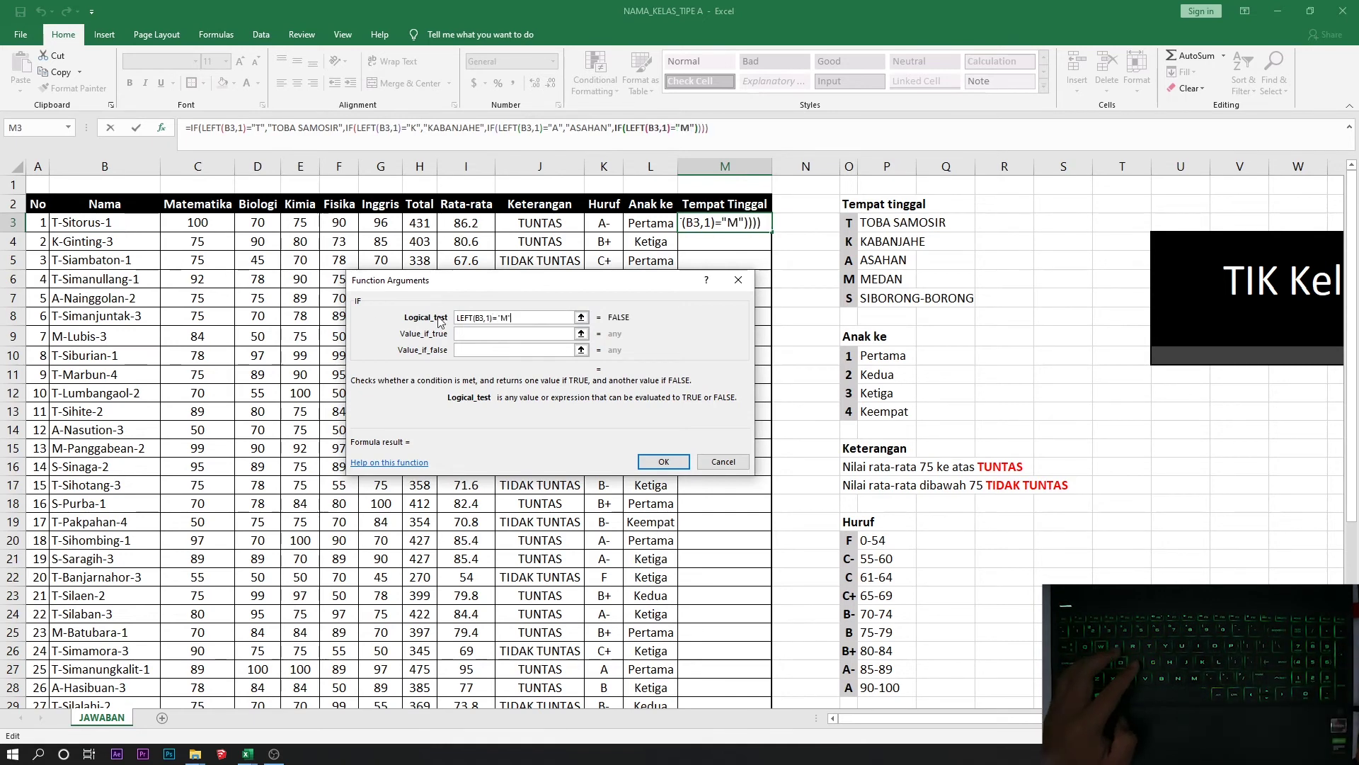
pyautogui.click(465, 334)
pyautogui.write('MEDAN')
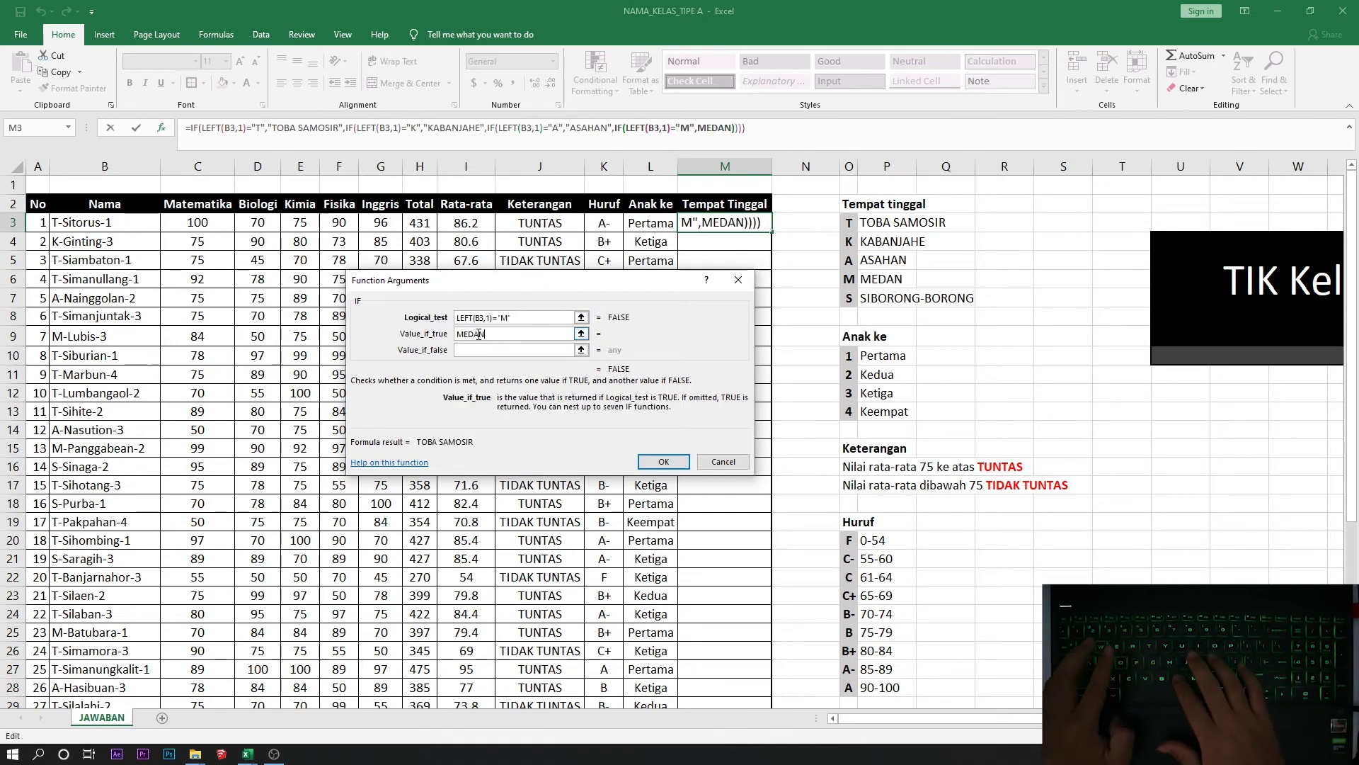
pyautogui.click(474, 352)
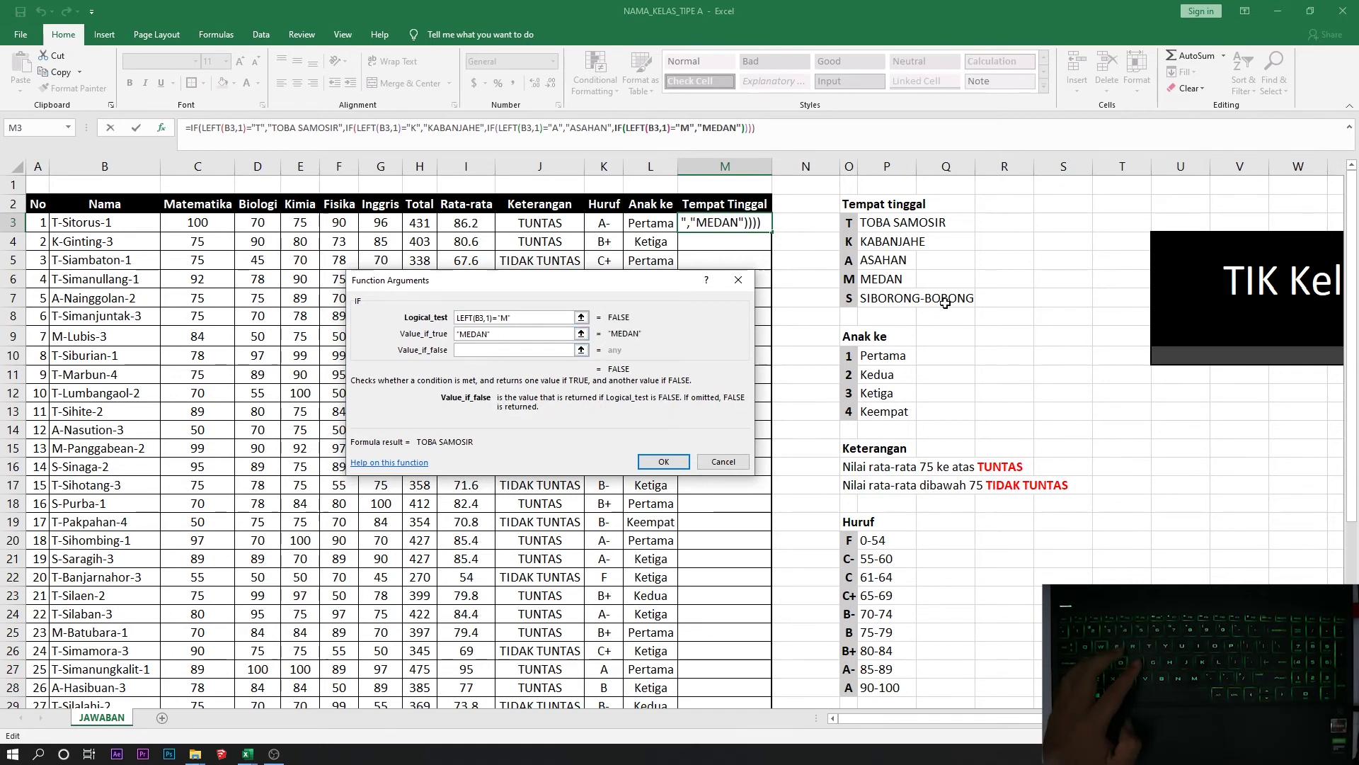
# Step: Nest a fifth IF that tests LEFT(B3,1)="S" and returns "SIBORONG-BORONG" when true, and enter the finished formula in M3
pyautogui.click(68, 127)
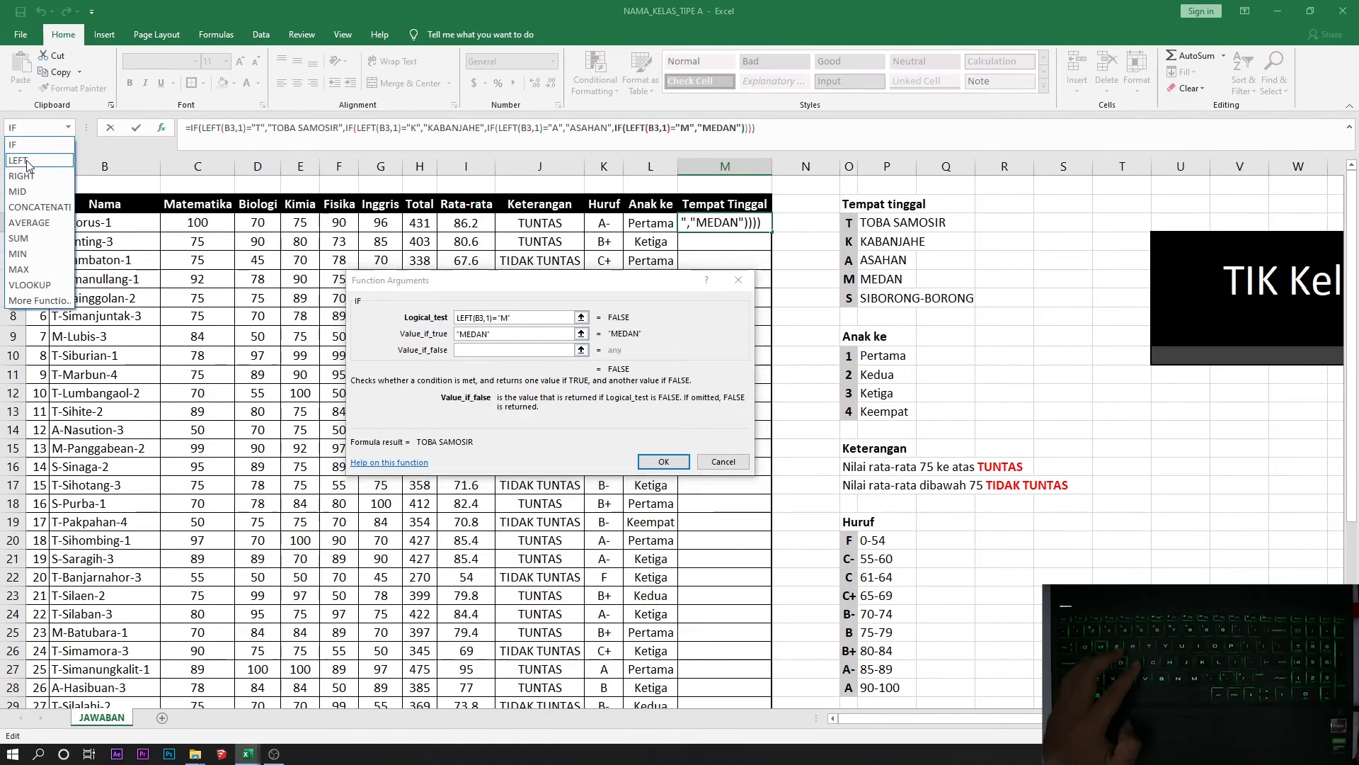
pyautogui.click(30, 149)
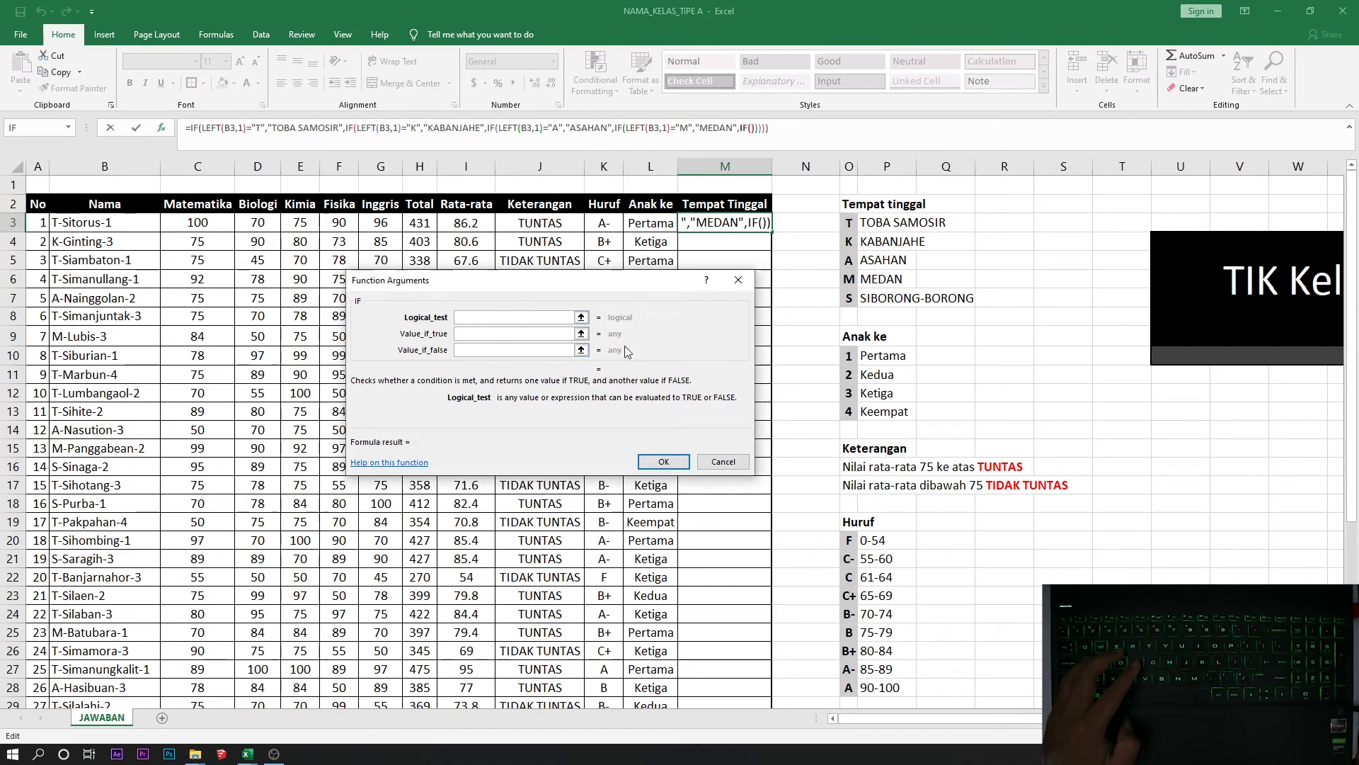
pyautogui.write('L')
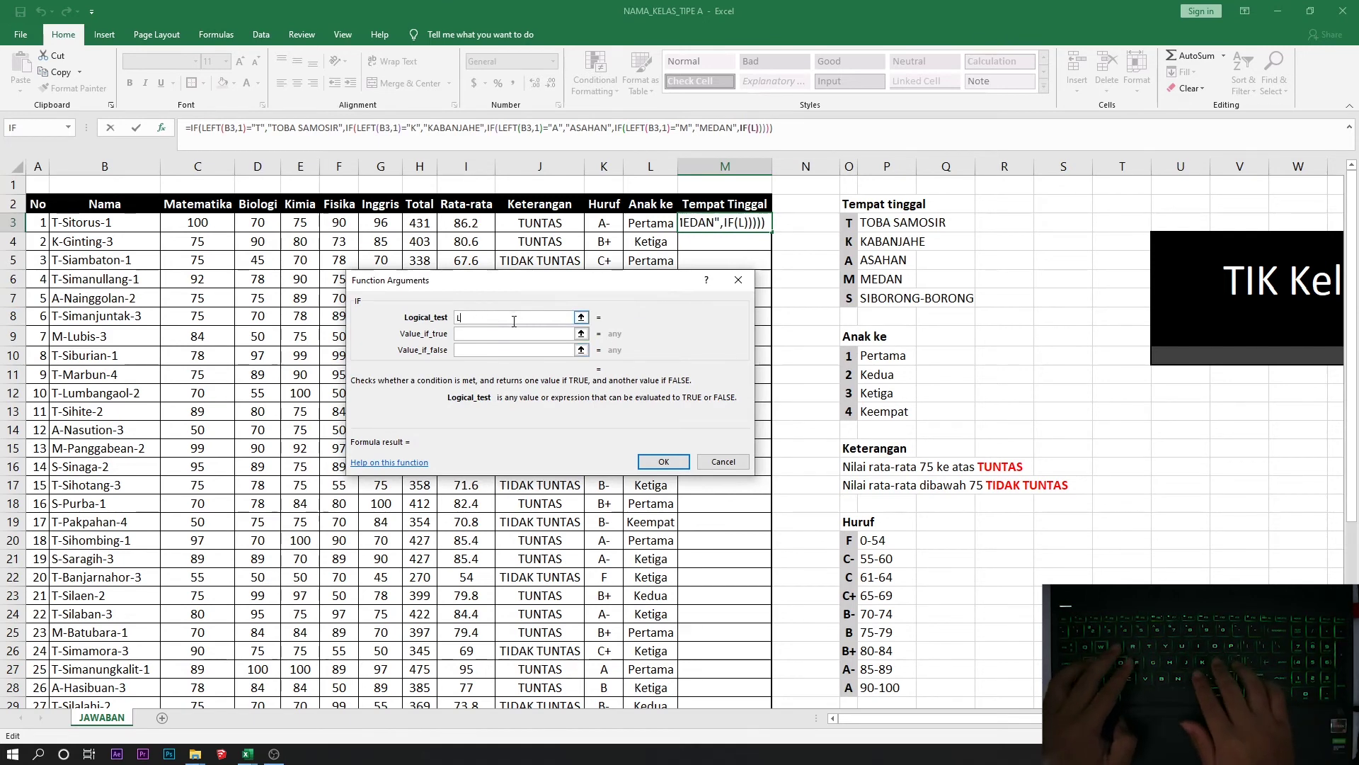
pyautogui.write('EFT(B3')
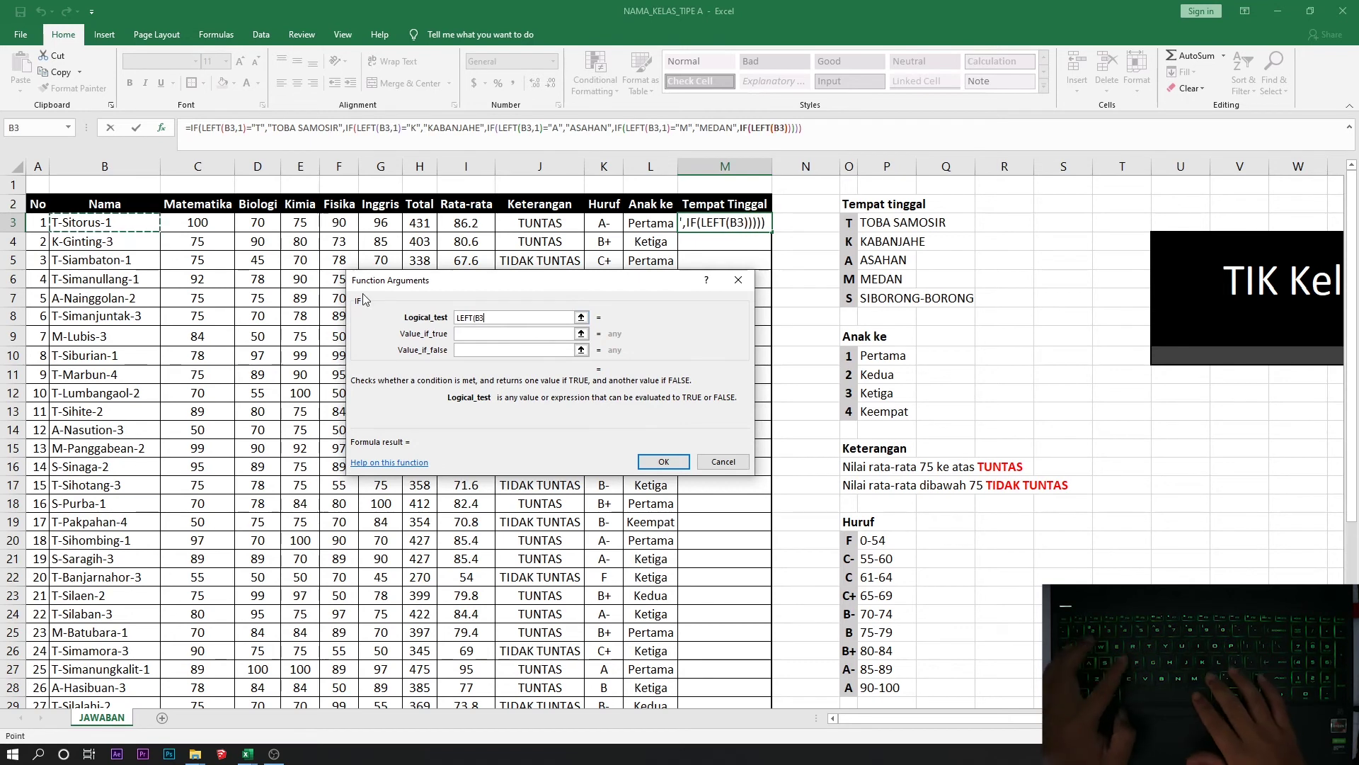
pyautogui.click(117, 224)
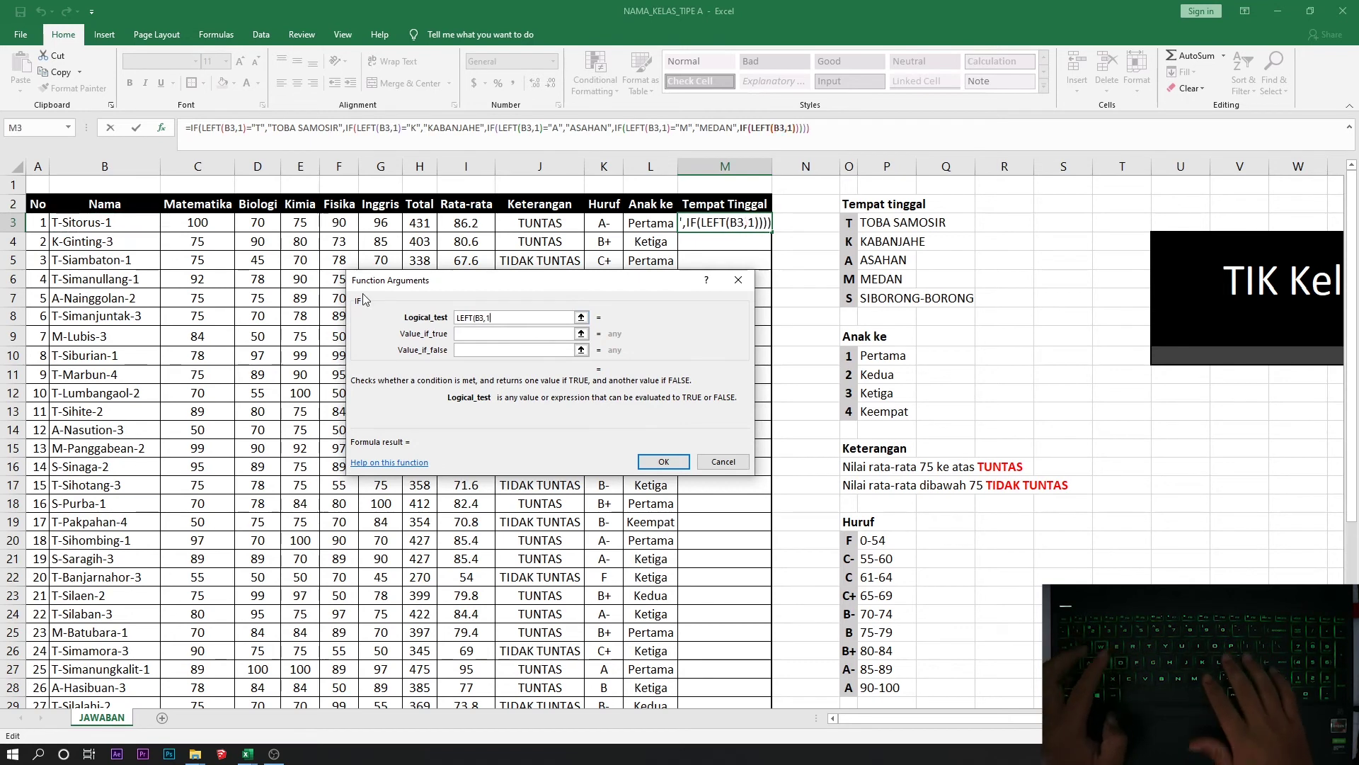
pyautogui.write(',1)=')
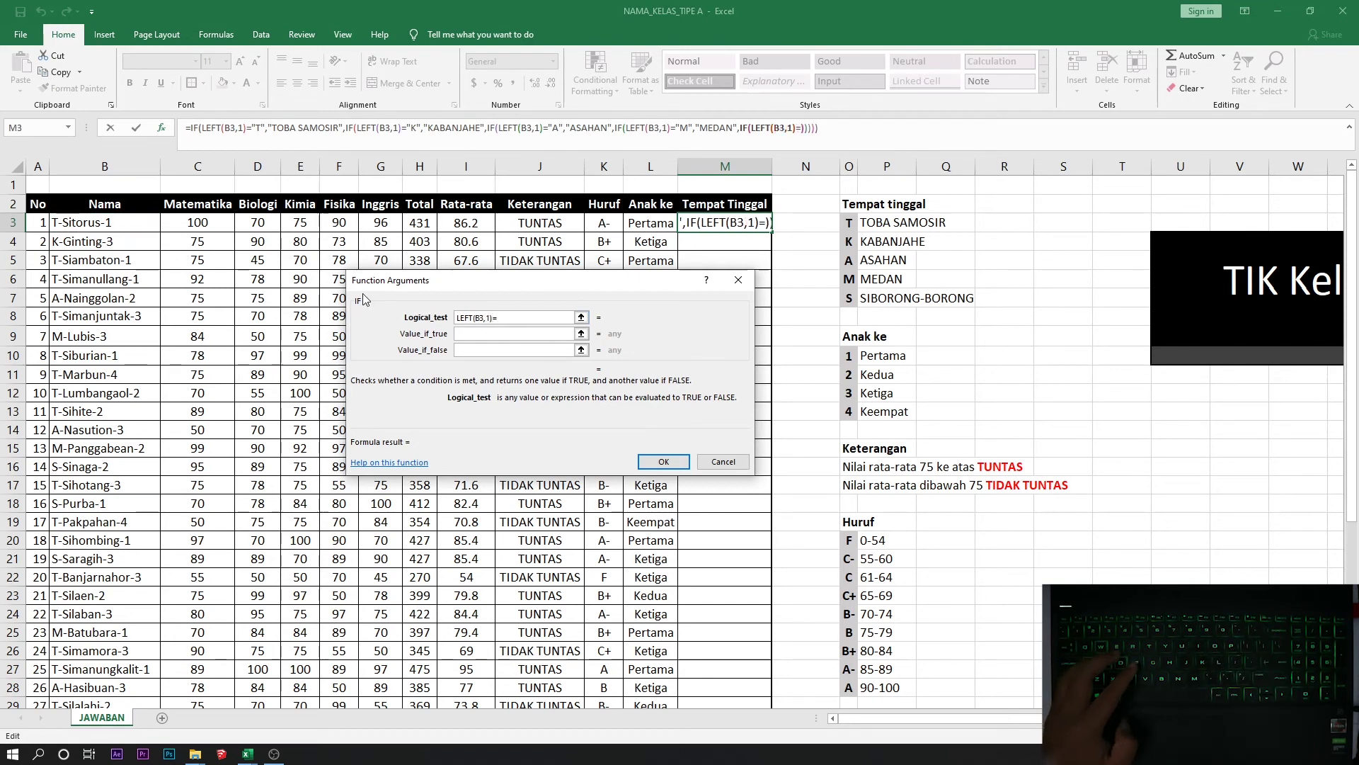
pyautogui.write('"S')
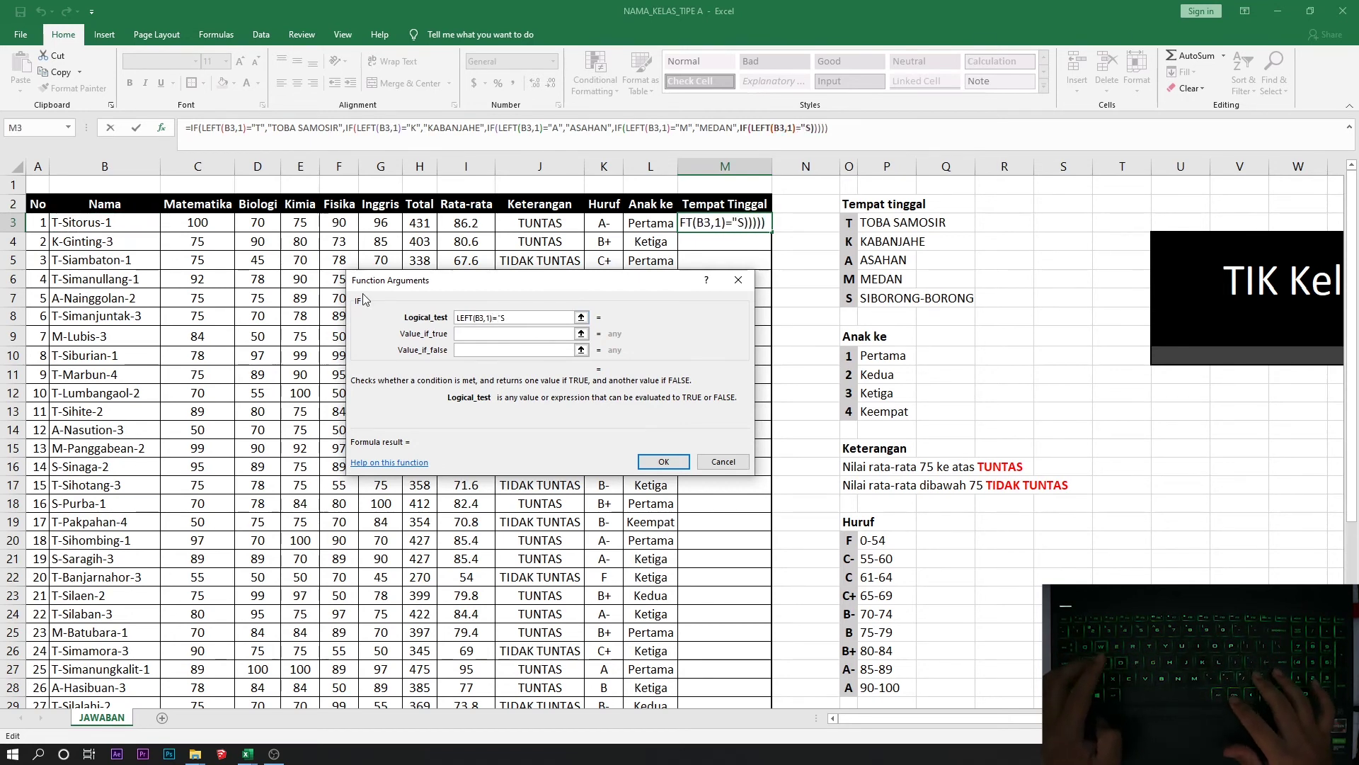
pyautogui.write('"')
pyautogui.click(474, 335)
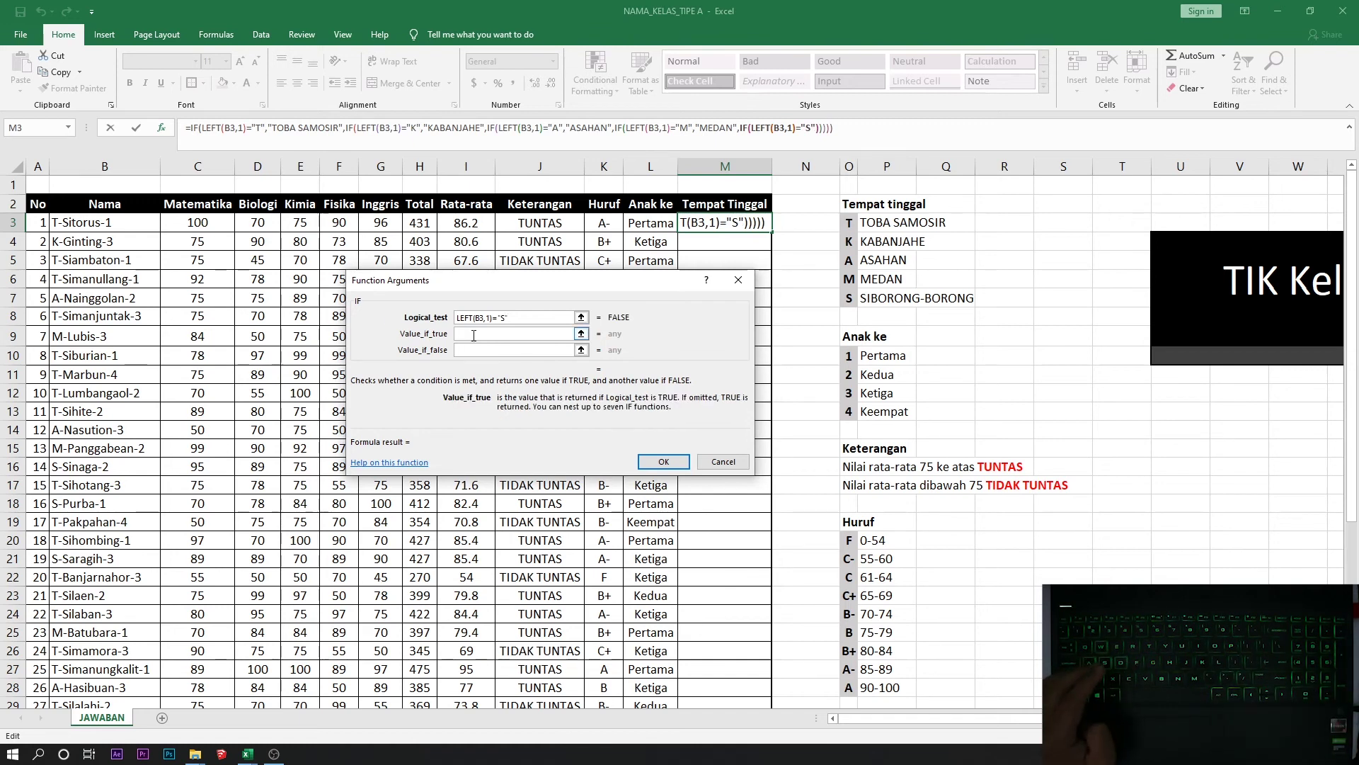
pyautogui.write('SIBORONG-BORONG')
pyautogui.click(527, 349)
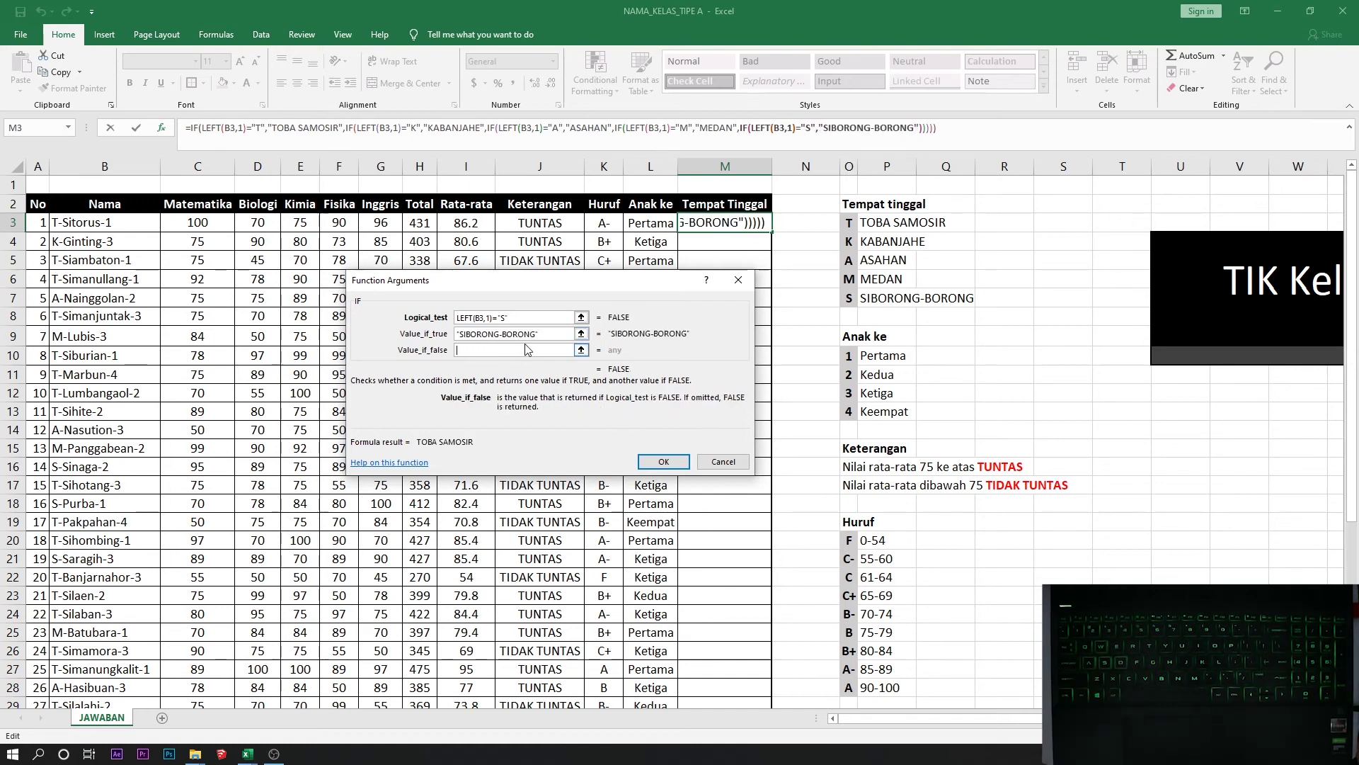
pyautogui.click(667, 462)
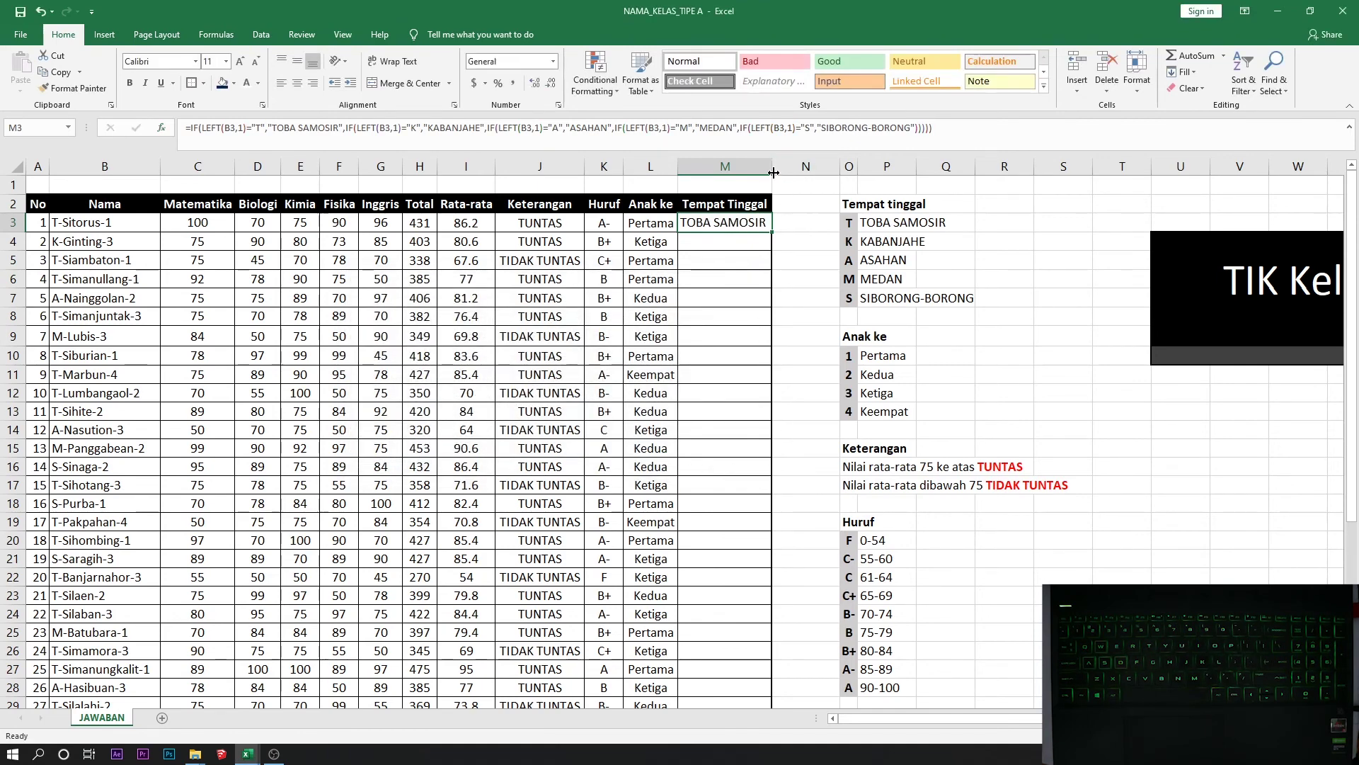
# Step: Fill the M3 formula down the Tempat Tinggal column and autofit the column's width
pyautogui.doubleClick(771, 231)
pyautogui.doubleClick(772, 165)
pyautogui.click(708, 316)
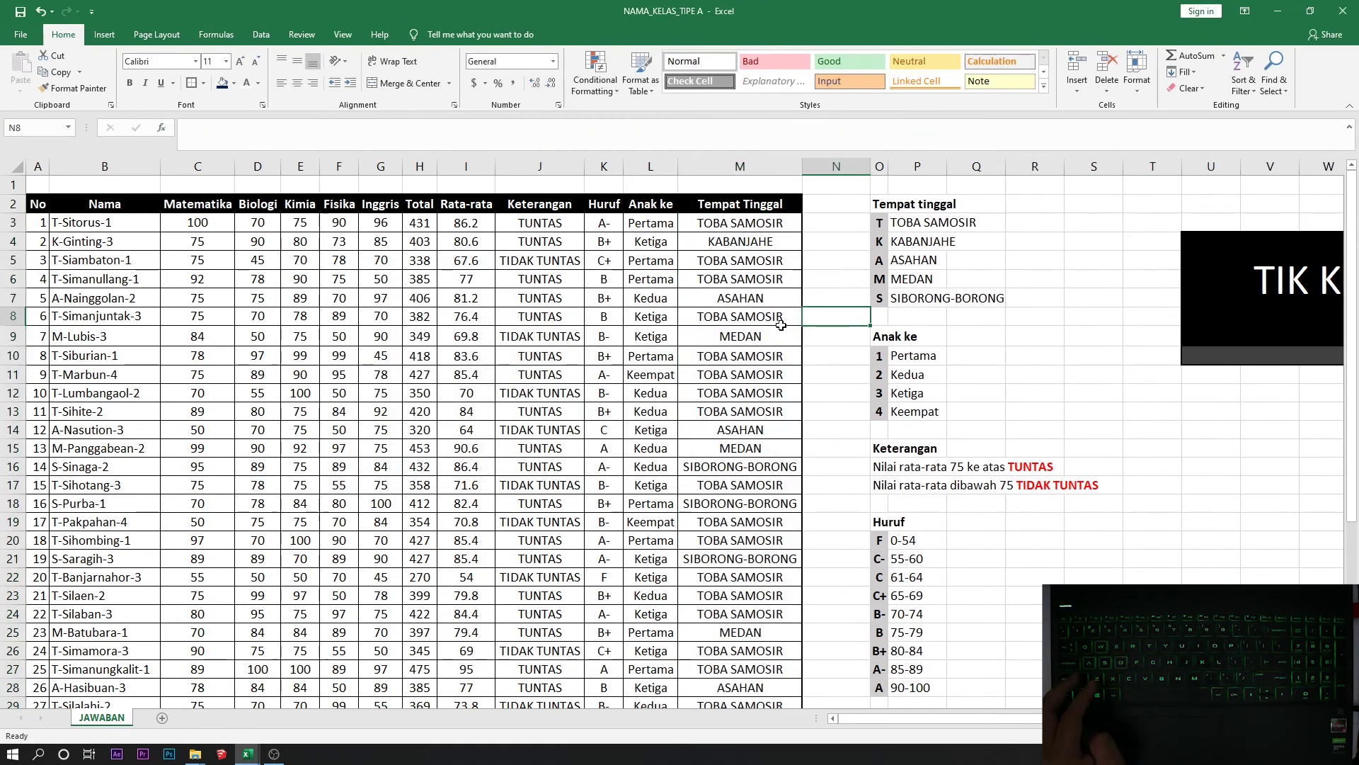
# Step: Test the Tempat Tinggal formula by changing the prefix letter of the student name in B7 to K
pyautogui.click(737, 224)
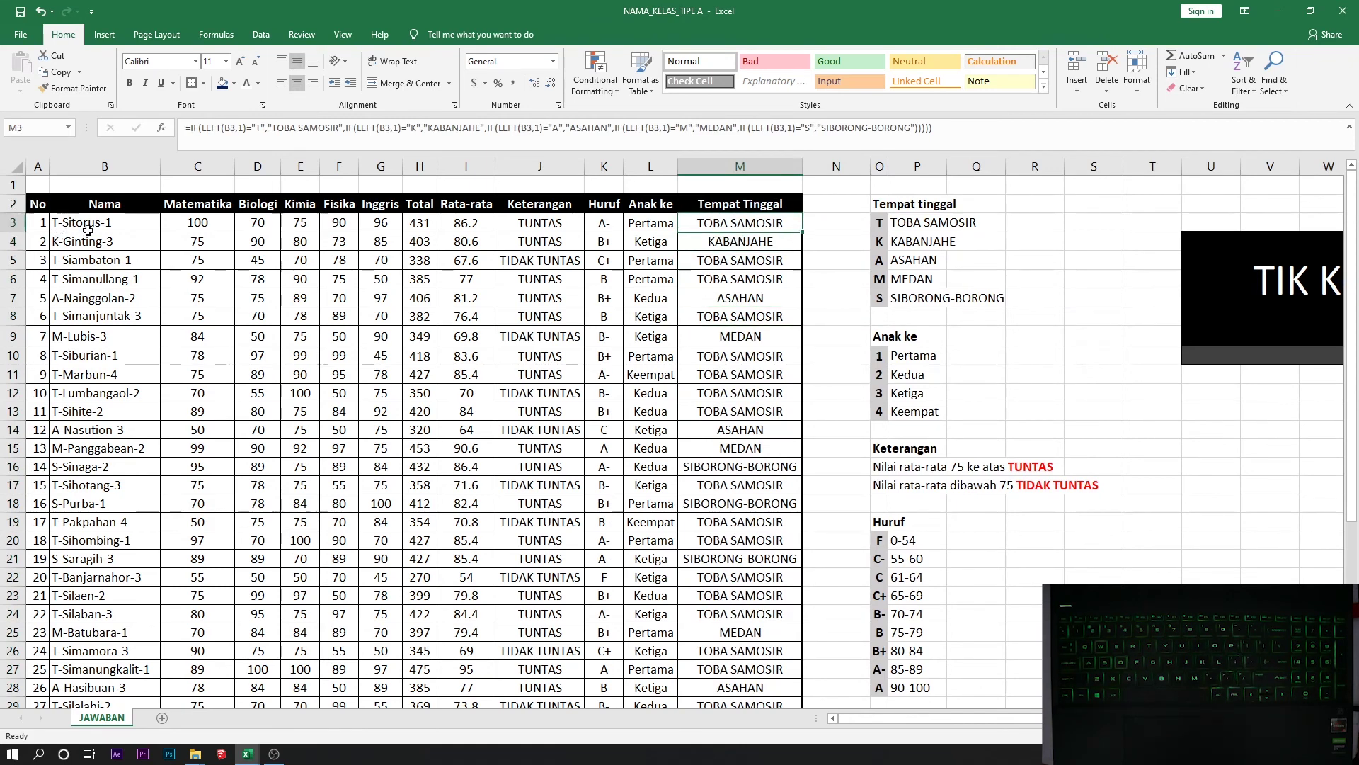
pyautogui.click(85, 298)
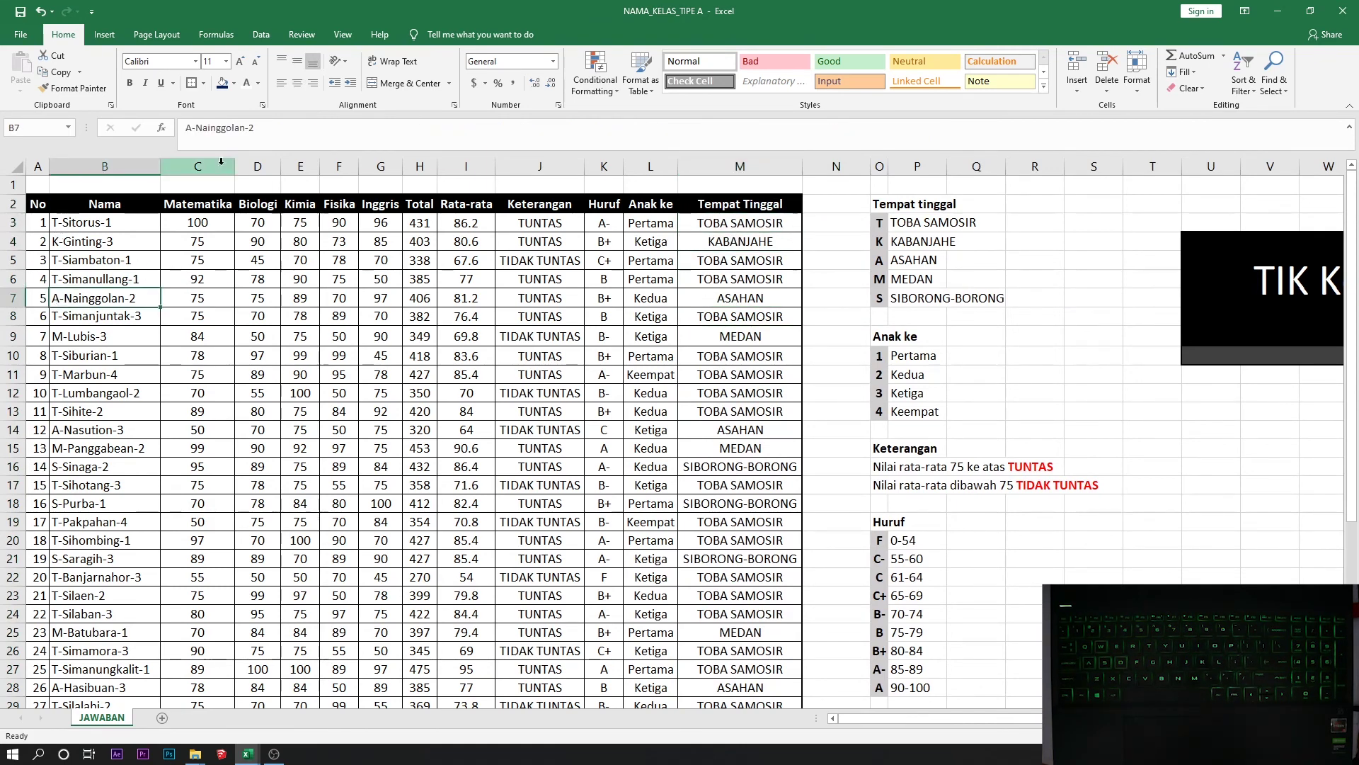
pyautogui.click(192, 128)
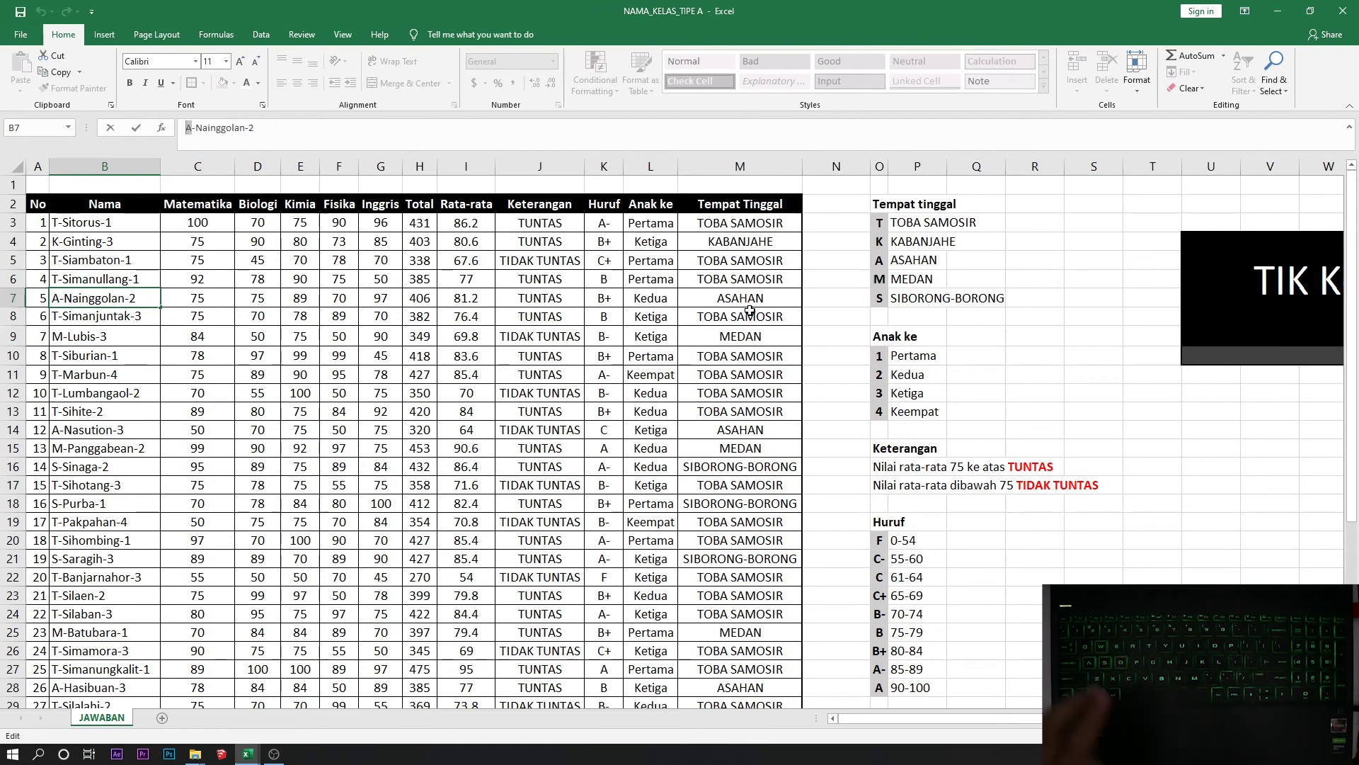
pyautogui.write('K')
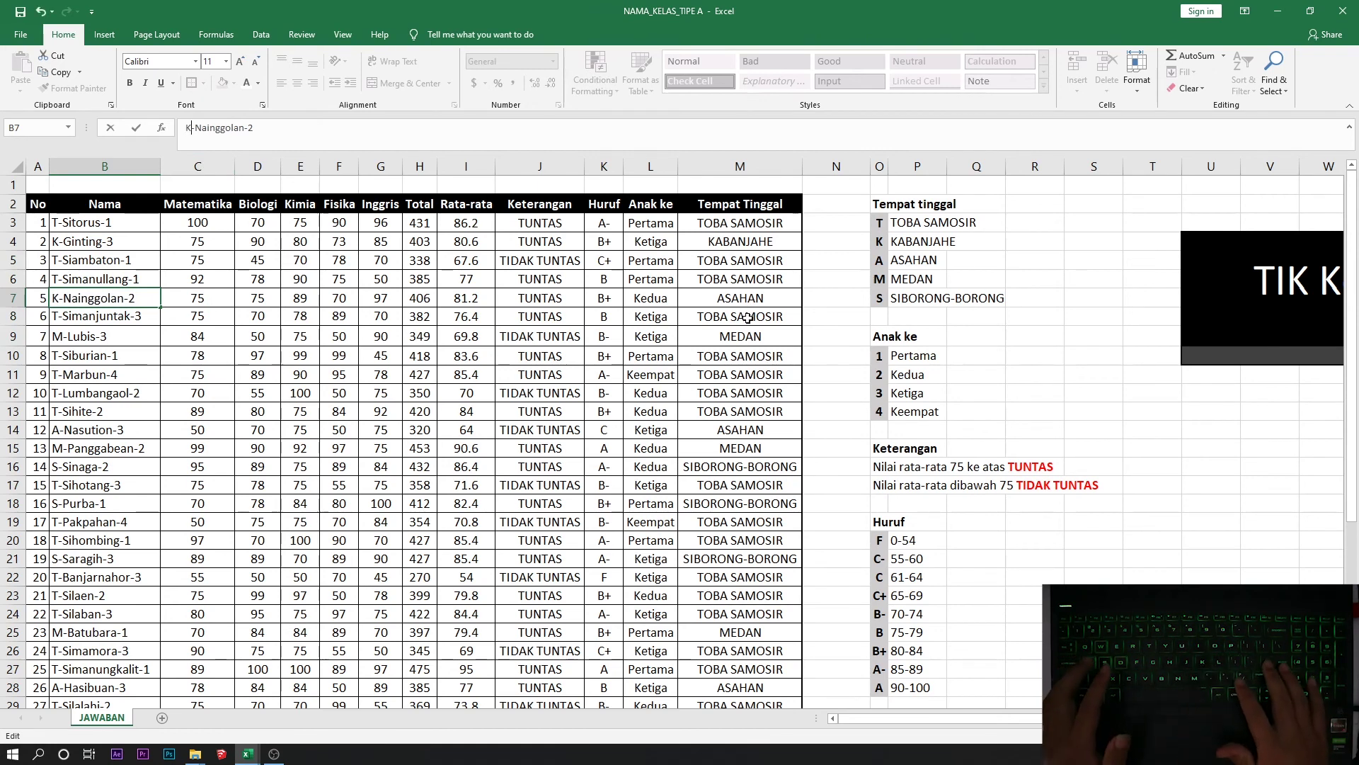
pyautogui.press('Return')
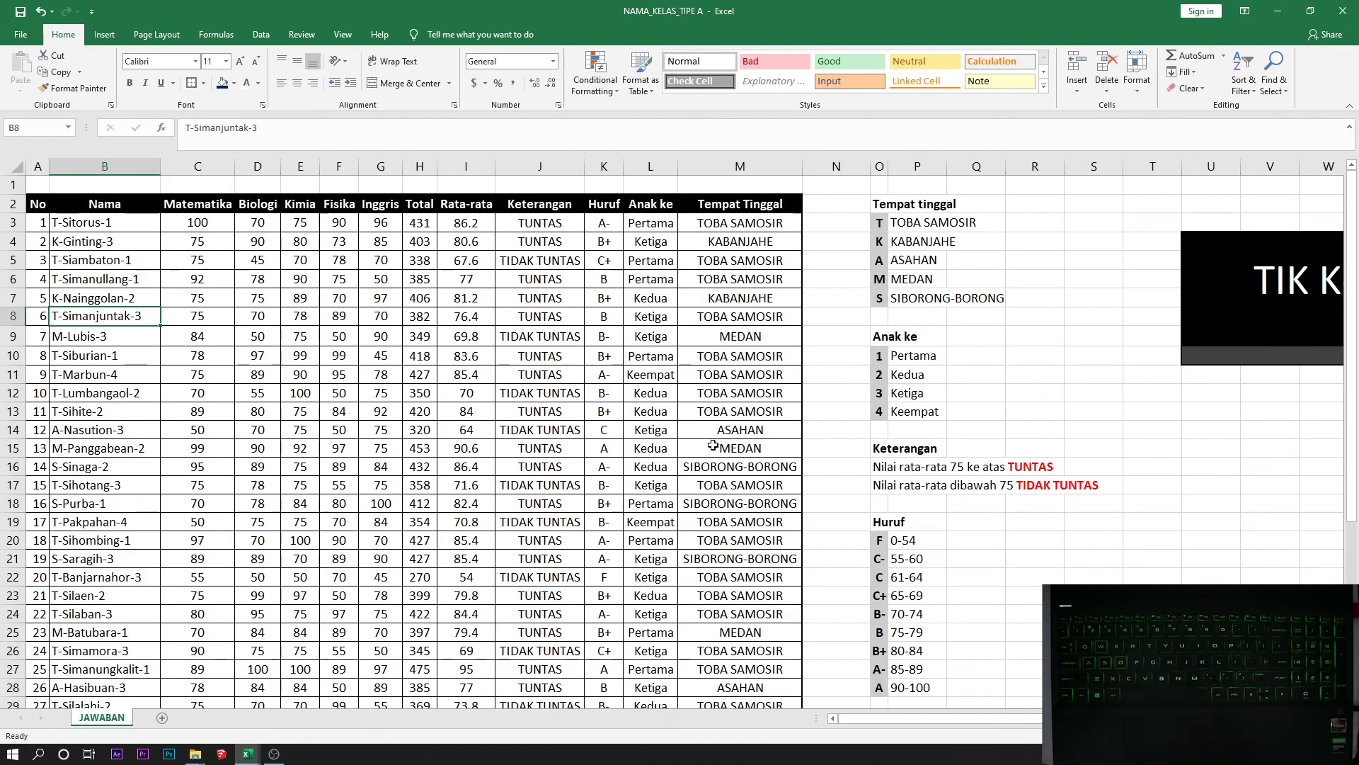
# Step: Review the filled student table down to its last row
pyautogui.scroll(-7, 713, 445)
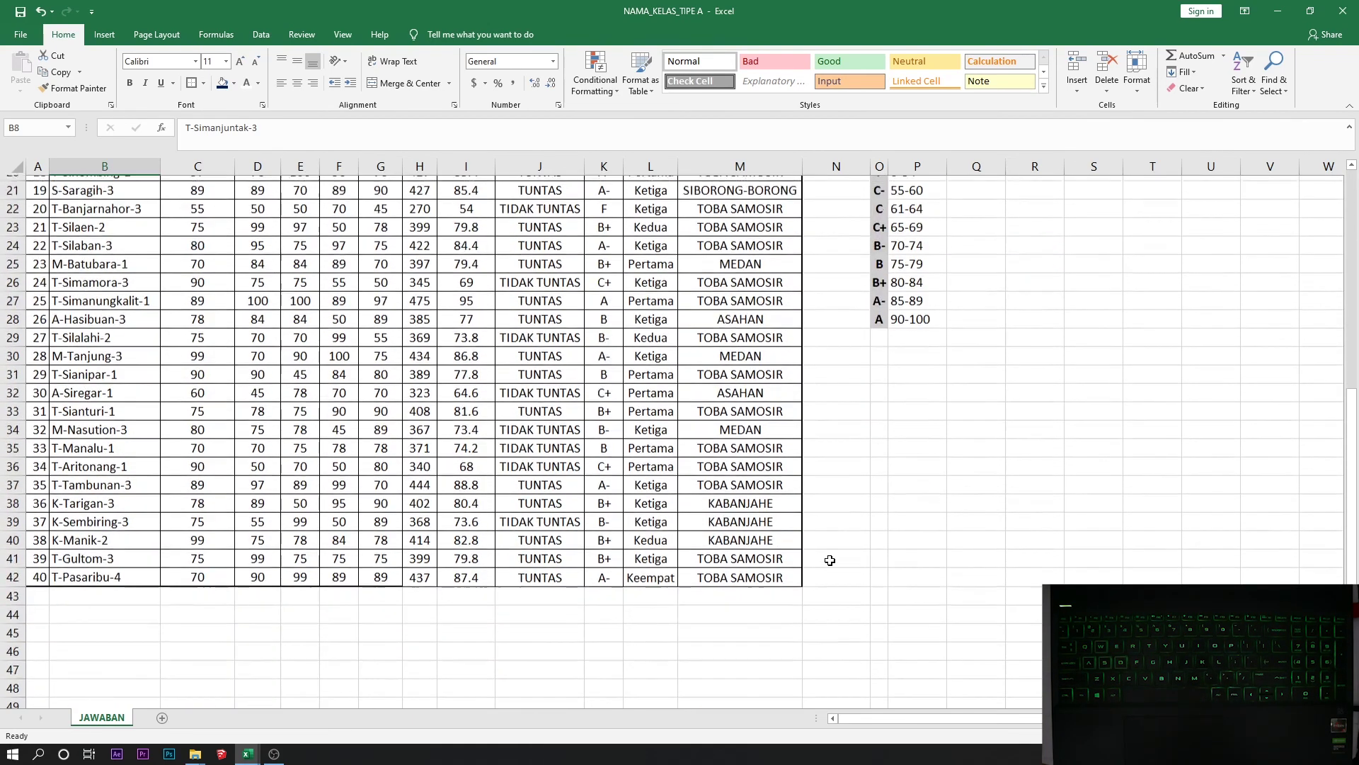
pyautogui.scroll(7, 830, 560)
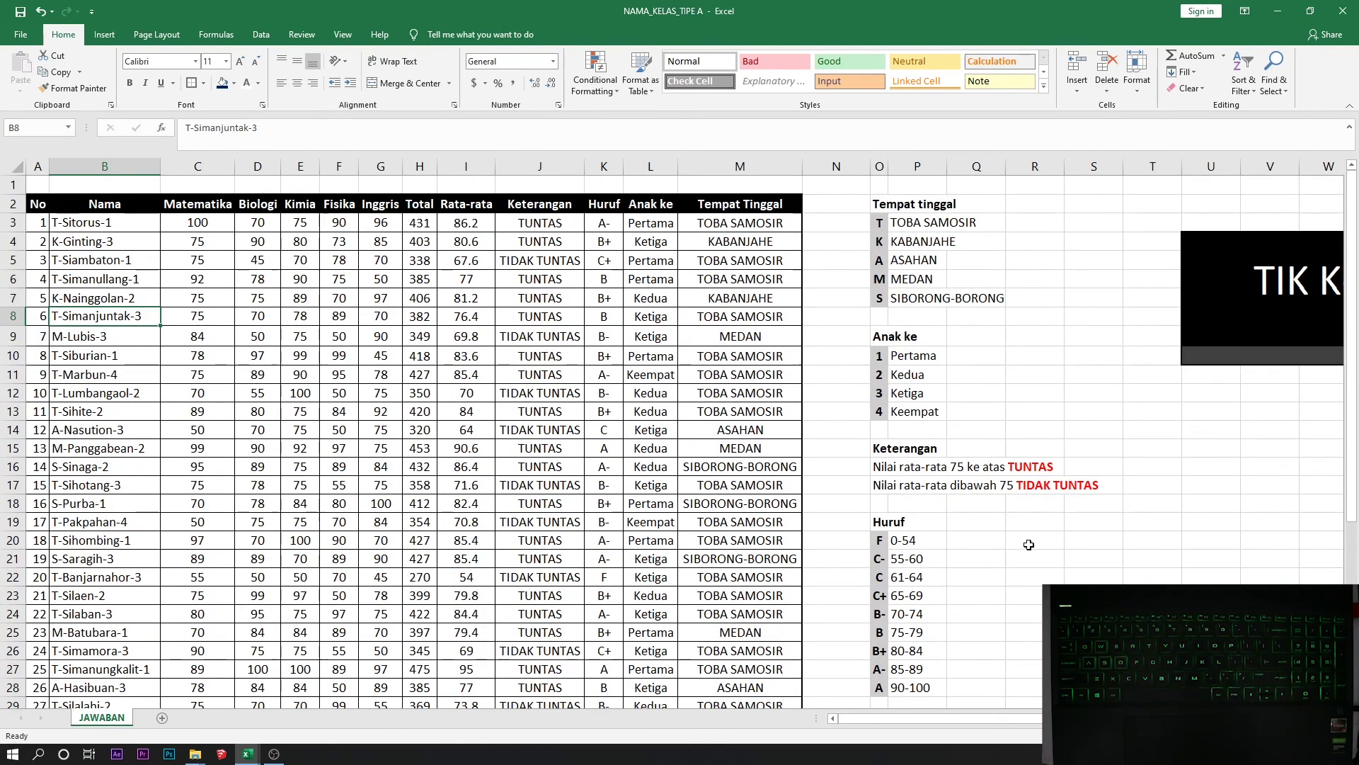
pyautogui.click(1028, 541)
pyautogui.hotkey('ctrl', 'z')
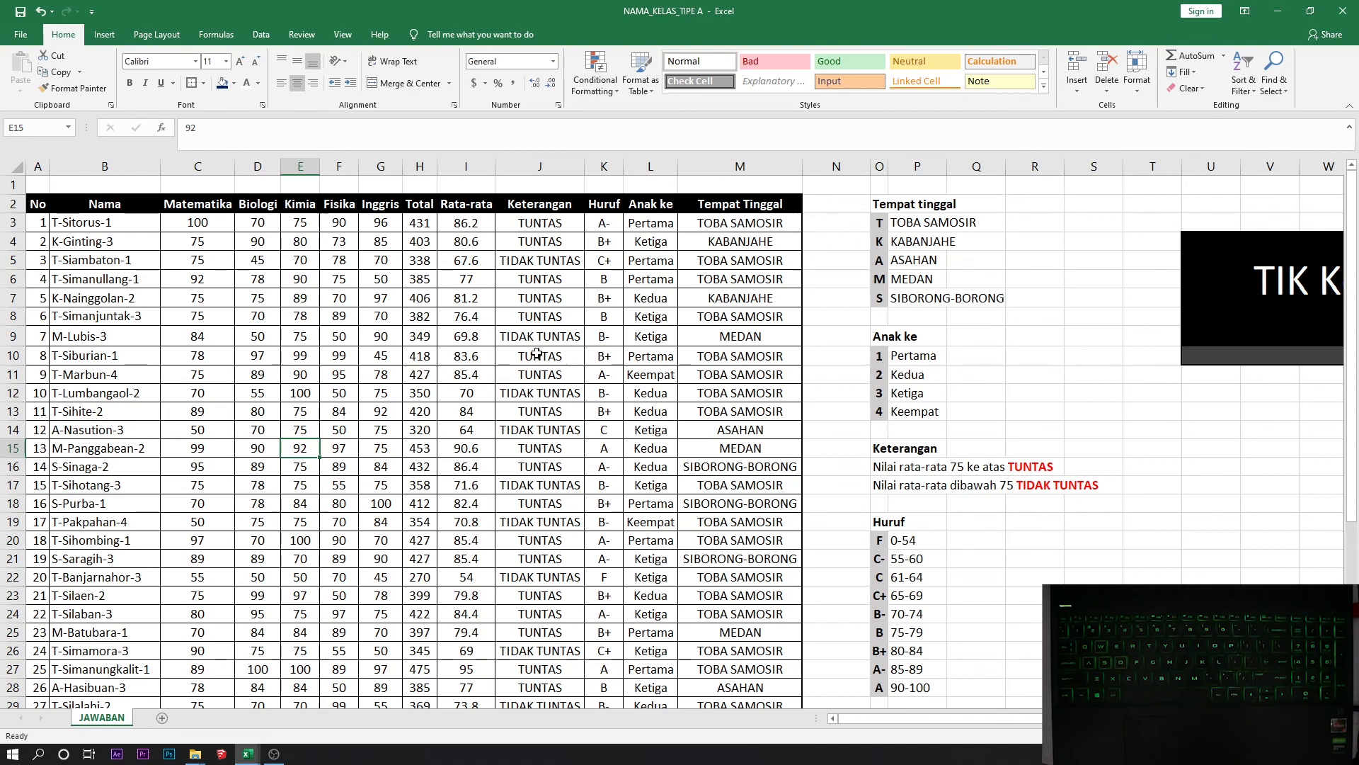
pyautogui.scroll(-4, 561, 305)
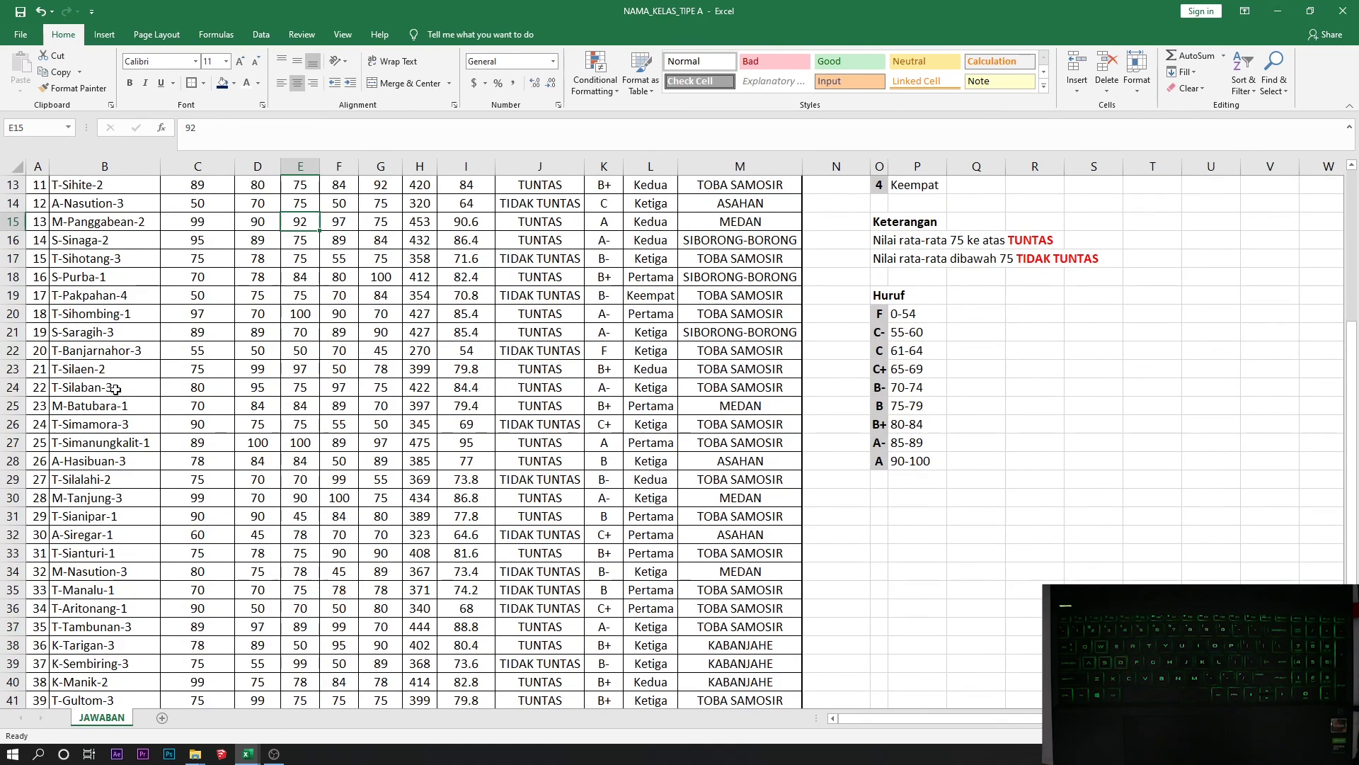
pyautogui.scroll(4, 551, 443)
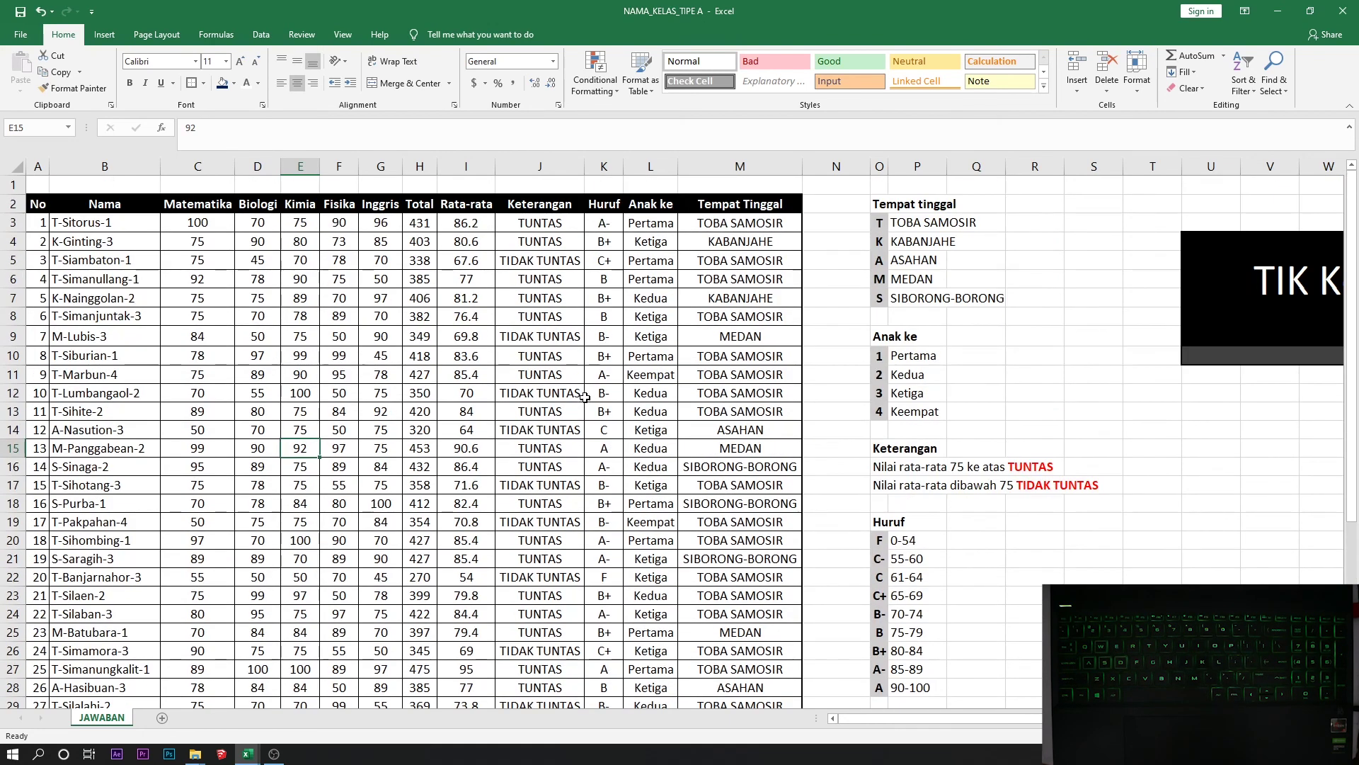